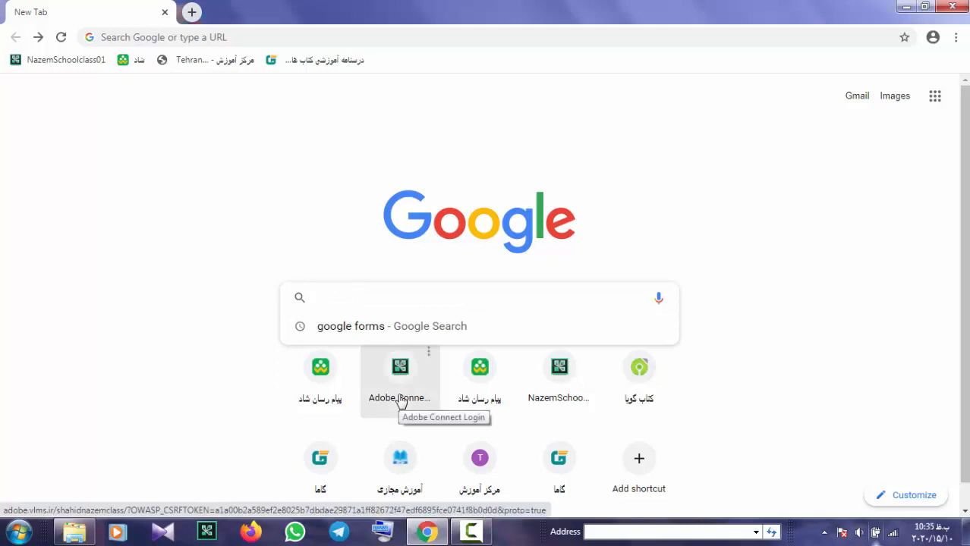
Search the web for 'google forms', open the Google Forms product page and choose Go to Google Forms
text(g)
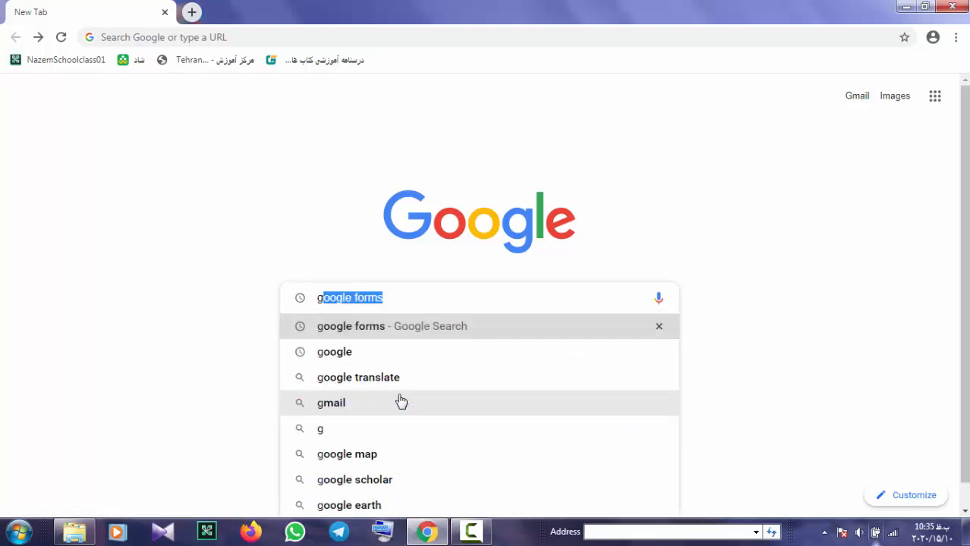
click(369, 329)
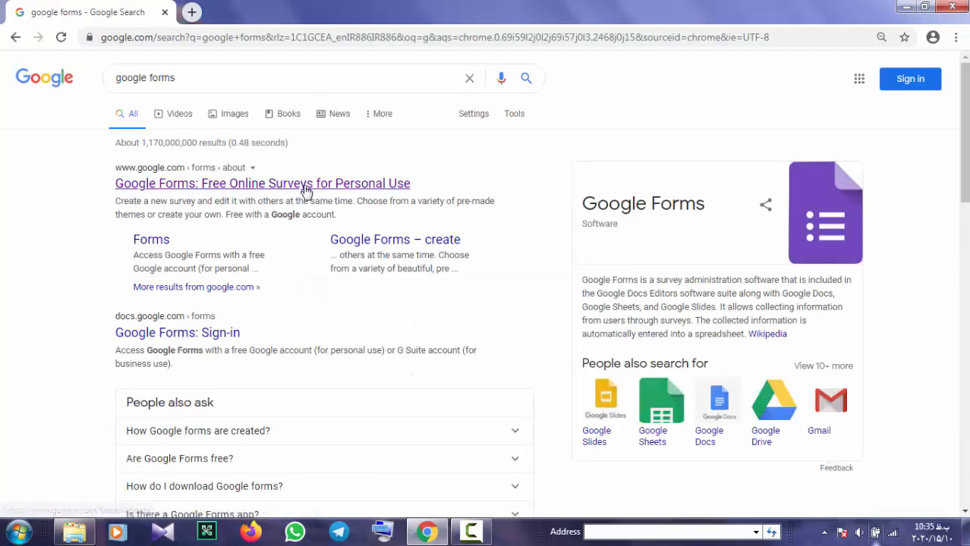
click(302, 190)
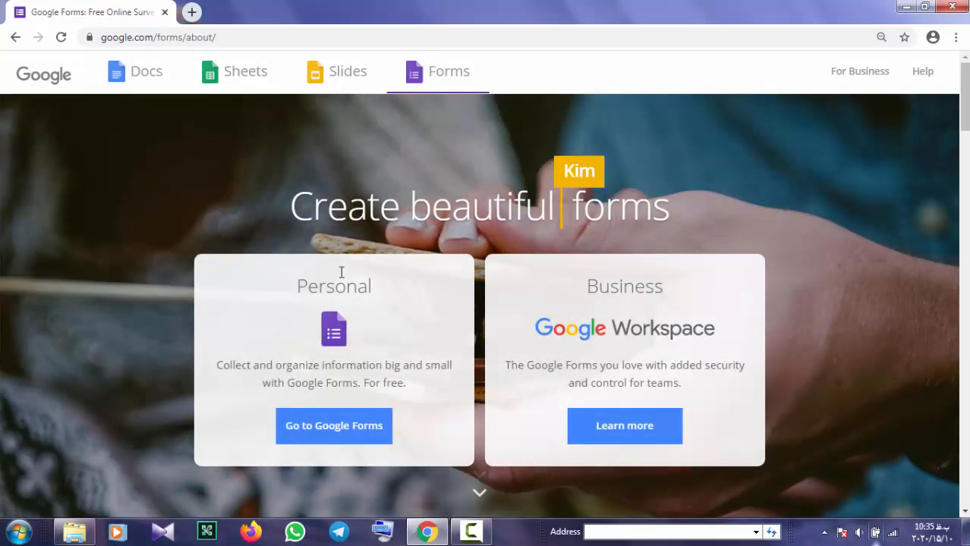
click(338, 434)
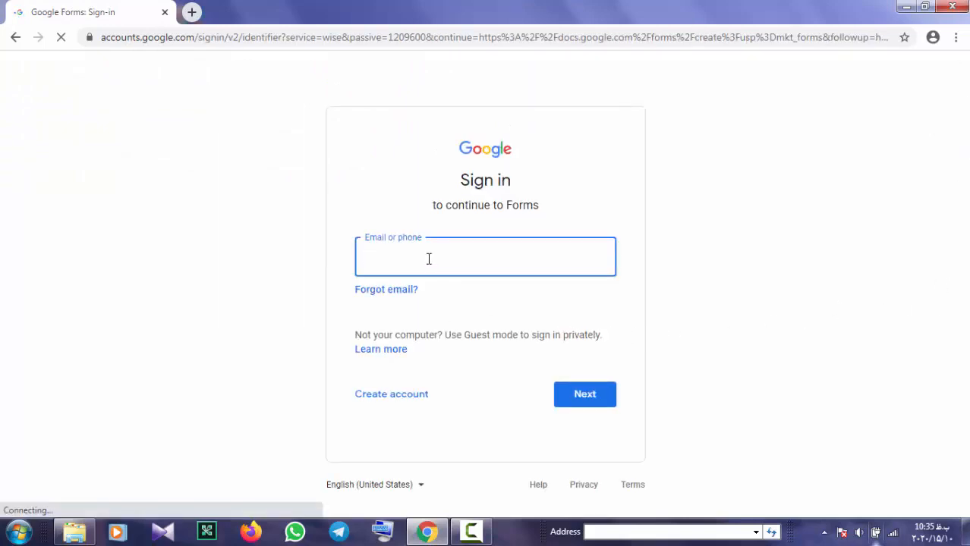
Open the Create account choices on the Google sign-in page
click(400, 401)
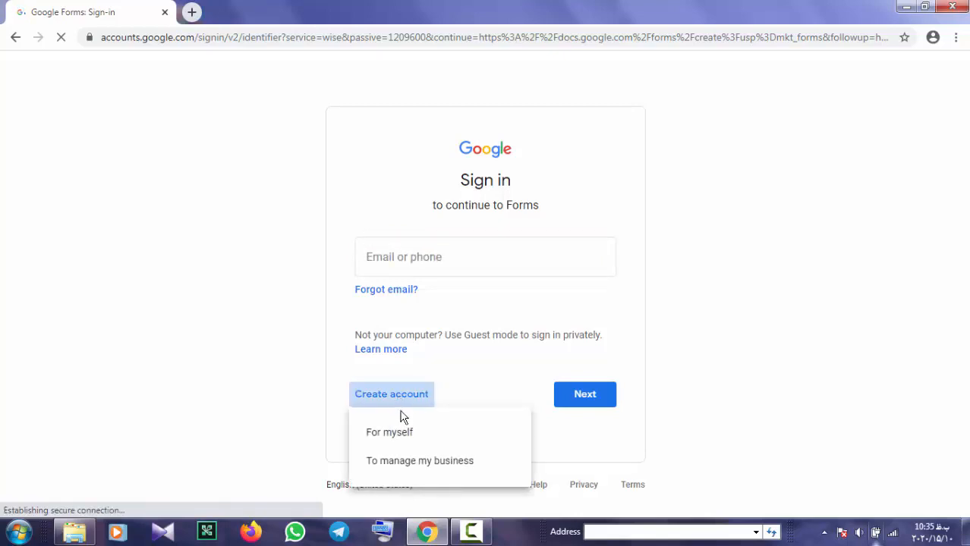
Create a personal account, entering the first name, last name, a username, the password and its confirmation
click(407, 434)
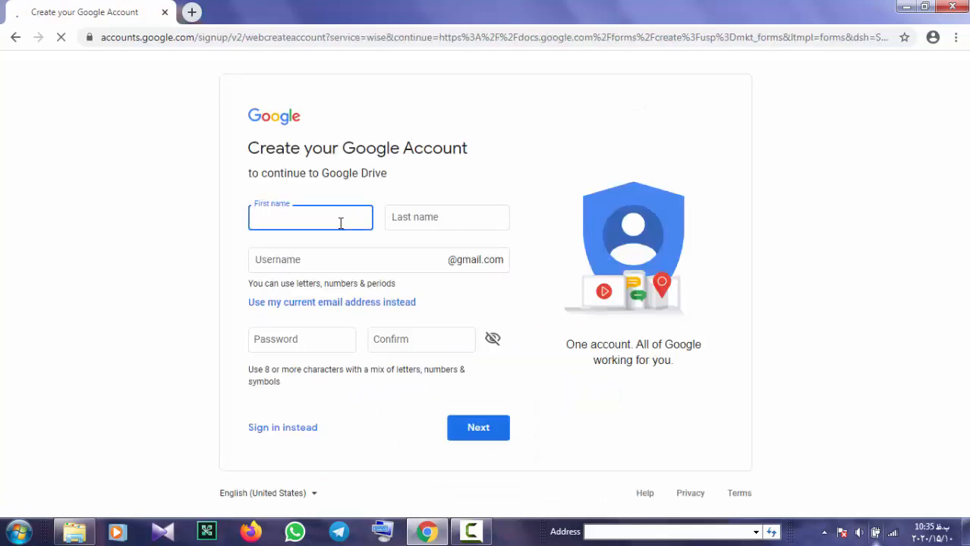
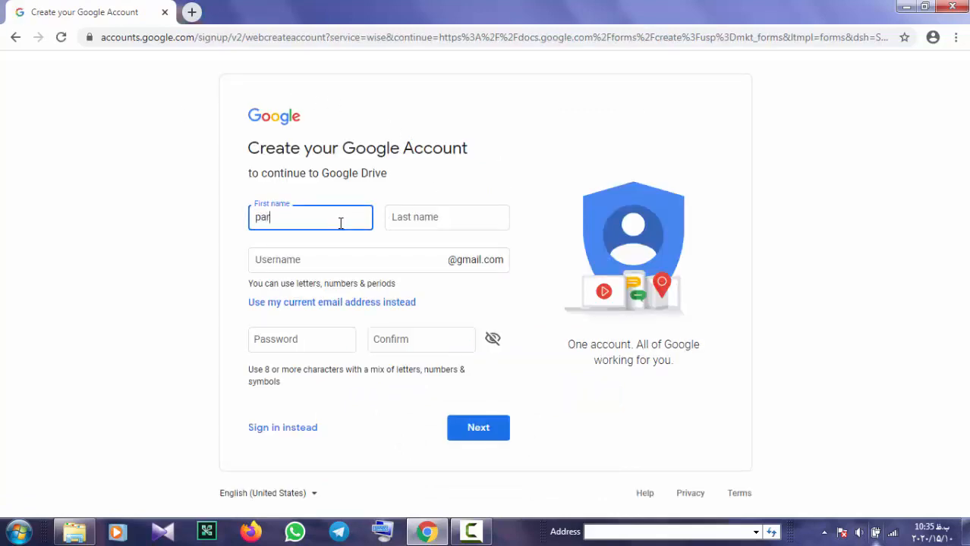
click(429, 214)
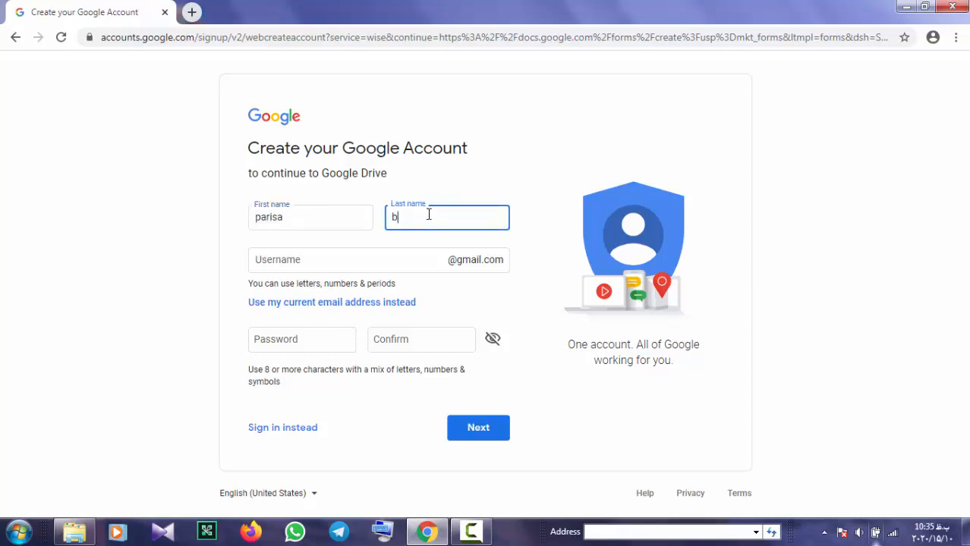
click(360, 257)
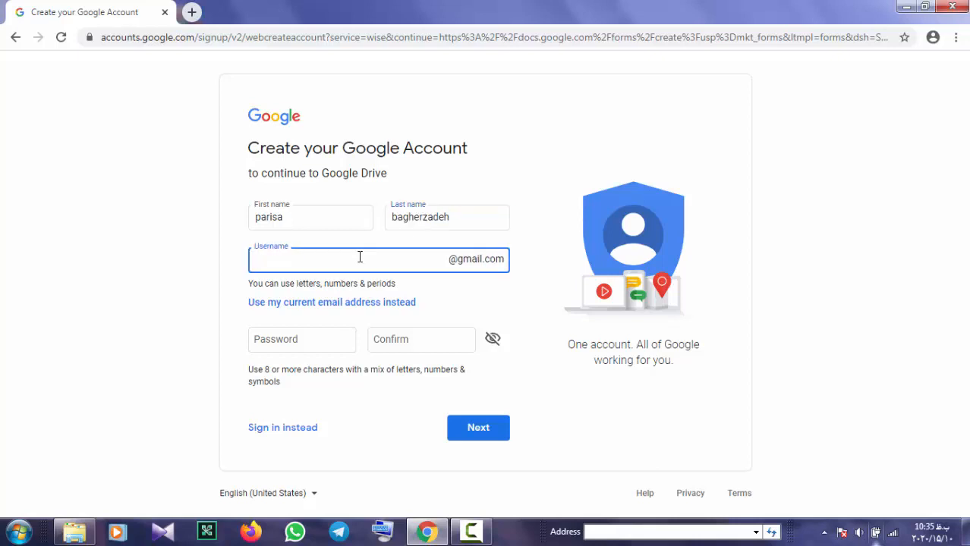
click(292, 335)
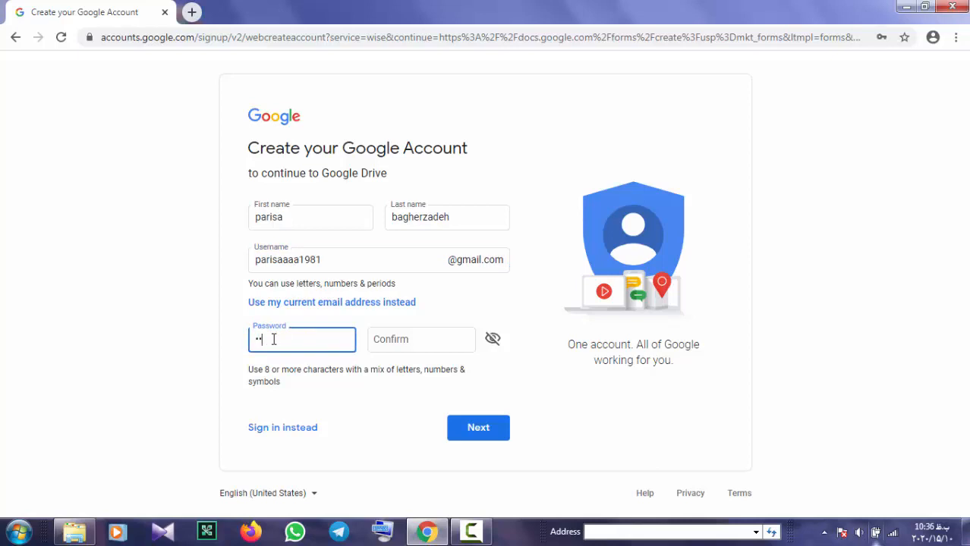
text(••••••)
click(381, 339)
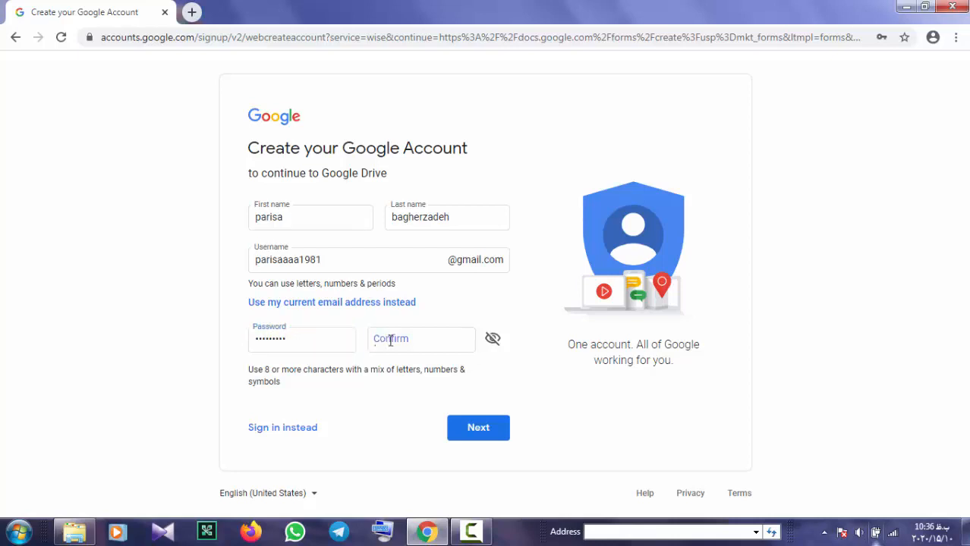
text(•)
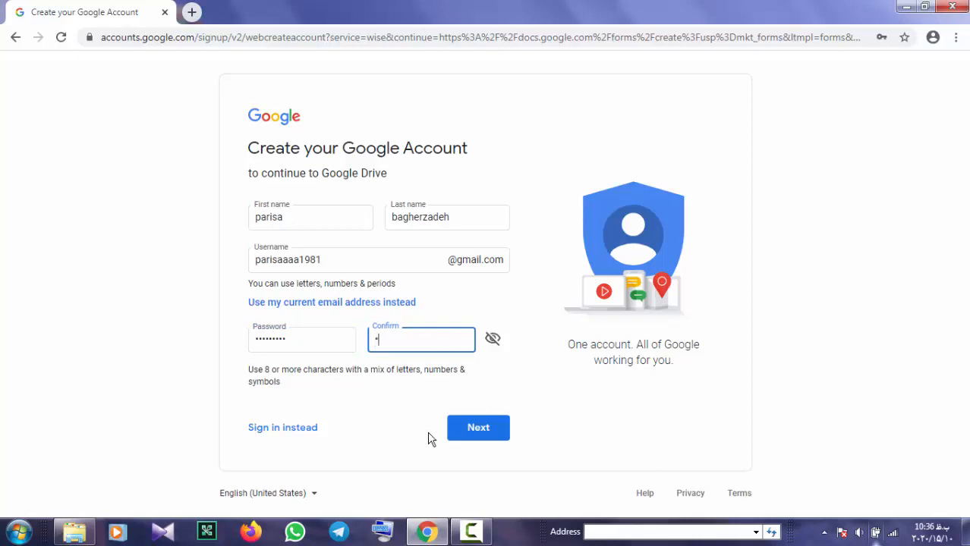
text(•••••••)
Correct the username so it is accepted, then submit the sign-up details
click(332, 260)
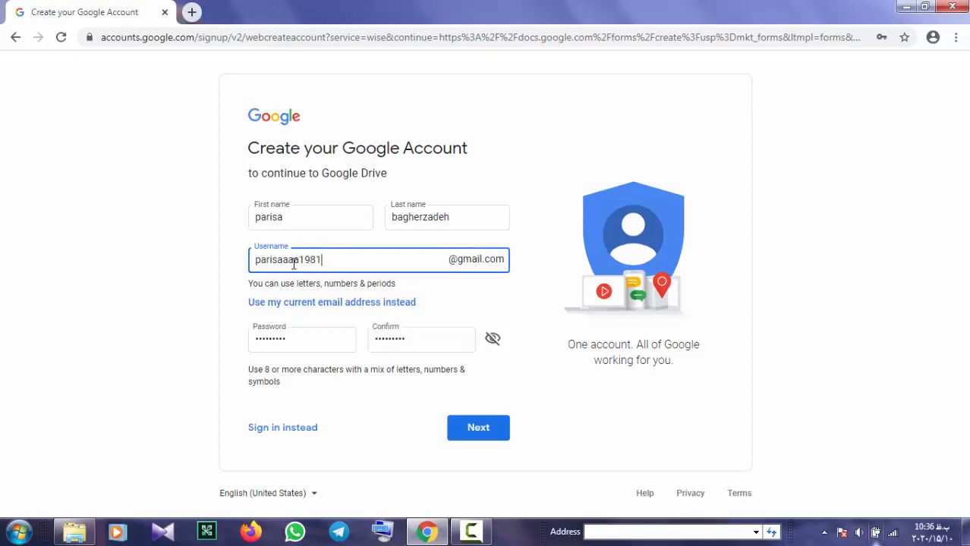
key(BackSpace)
key(BackSpace)
click(335, 340)
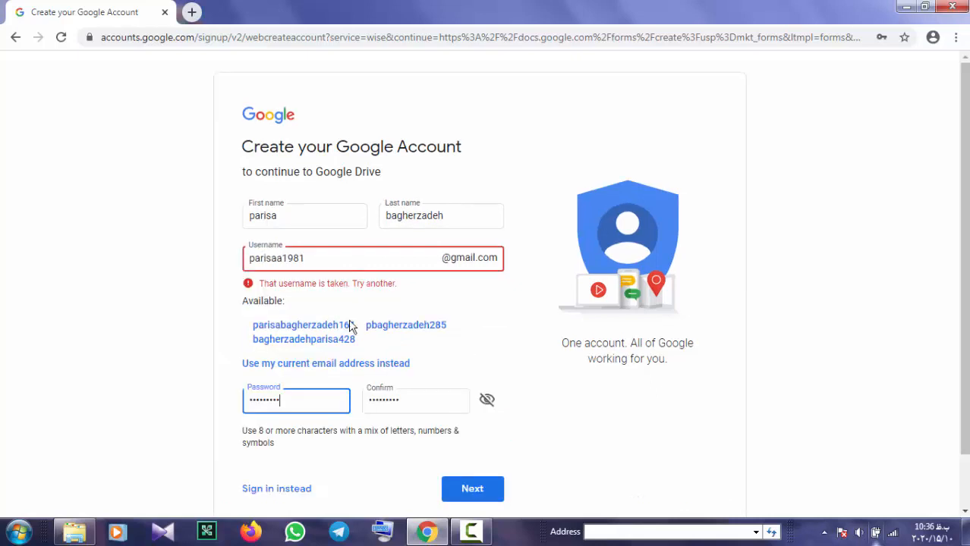
click(275, 258)
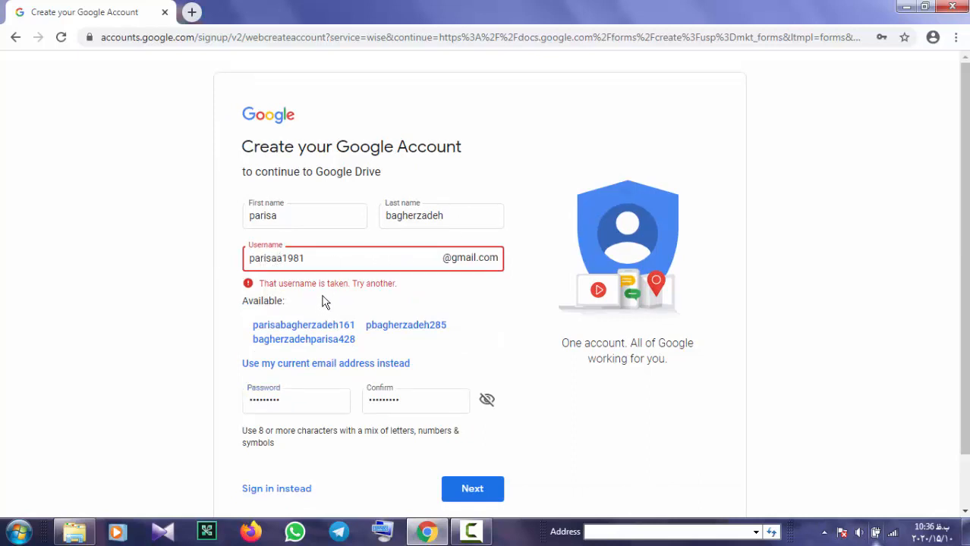
text(aa)
click(300, 396)
scroll(371, 341, down, 1)
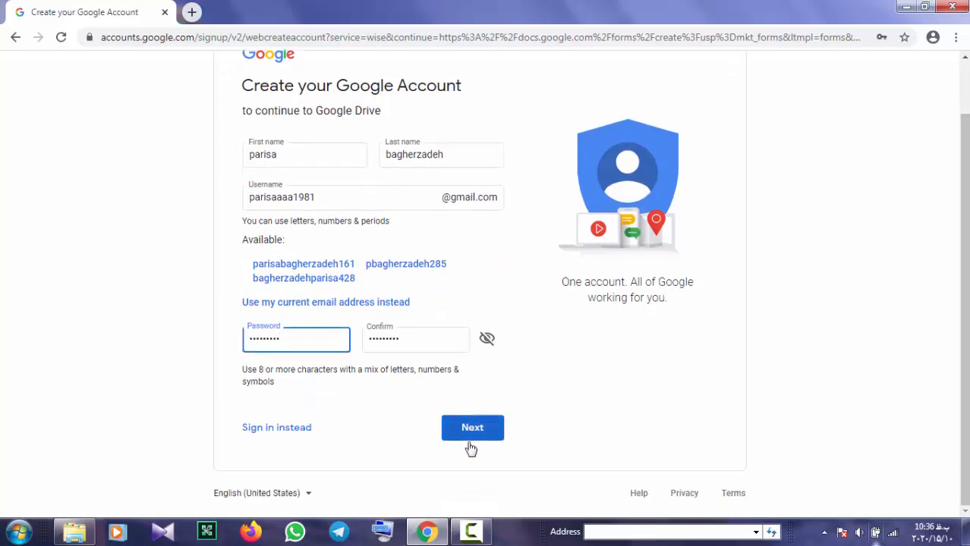
click(476, 430)
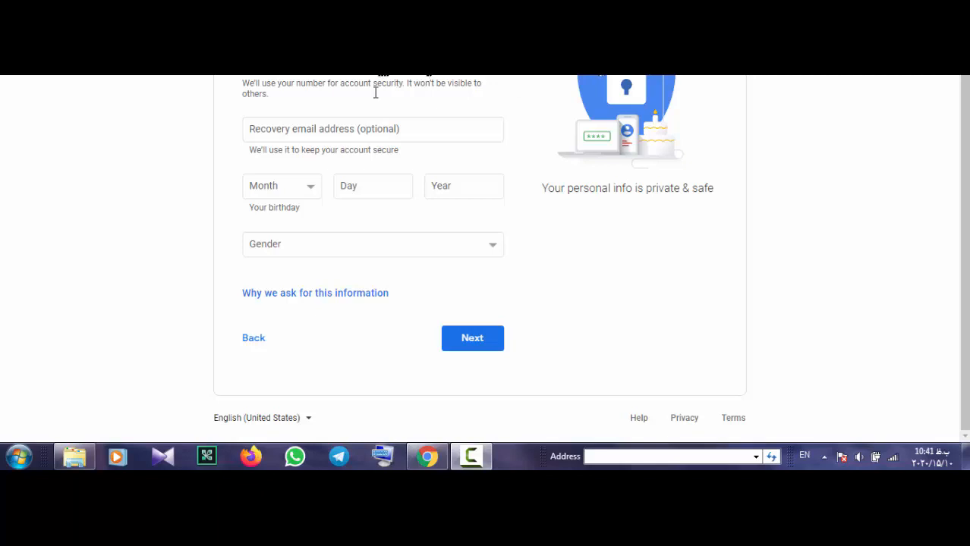
Enter the birth month, day and year, set gender to Female, and continue
click(303, 190)
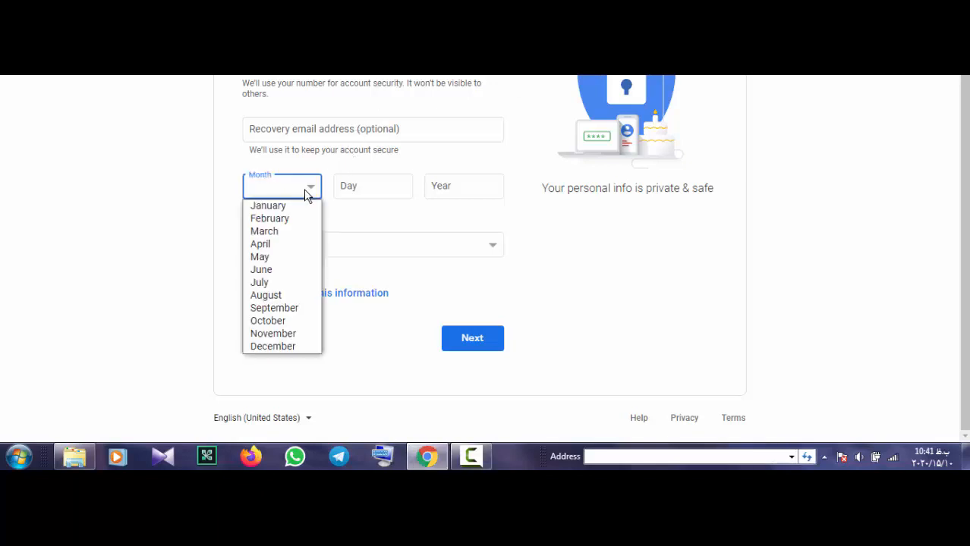
click(286, 231)
click(349, 191)
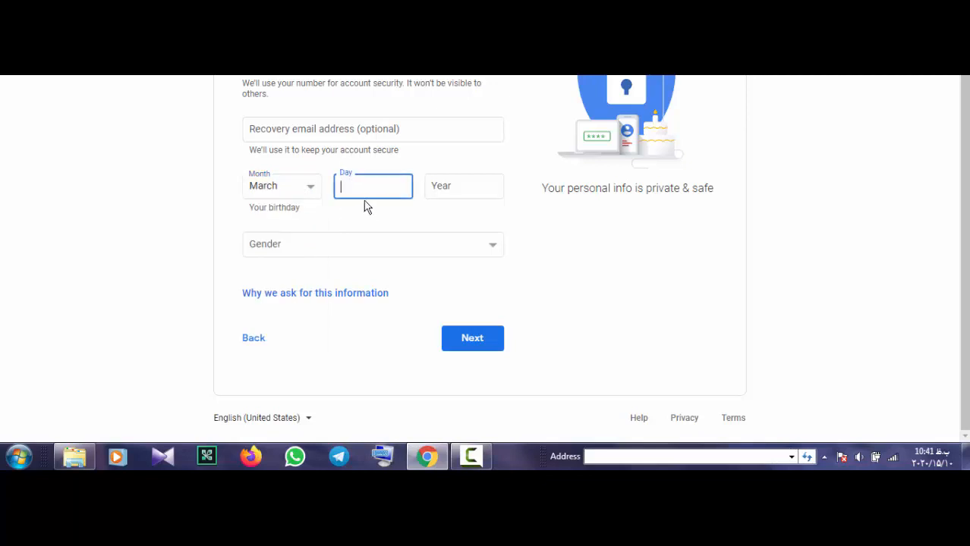
text(26)
click(437, 186)
text(1981)
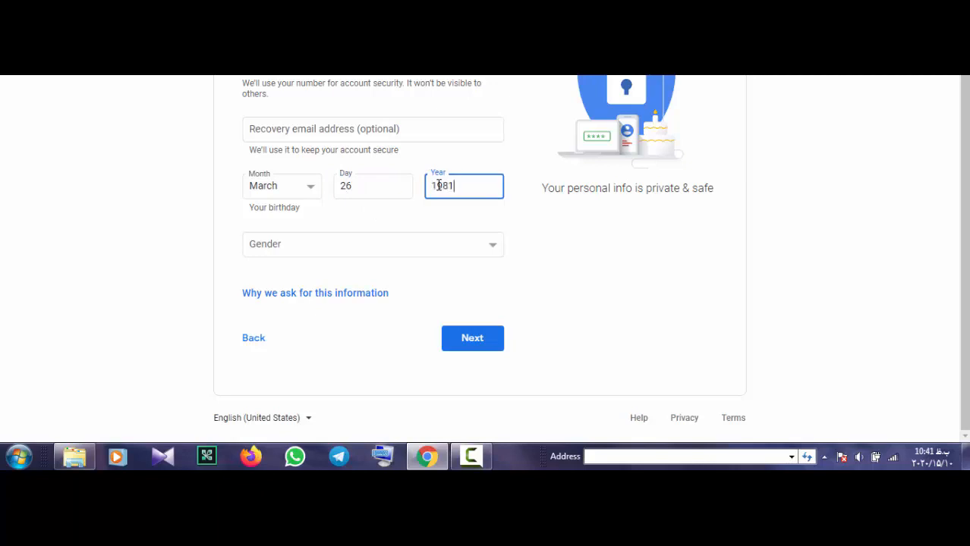
click(488, 252)
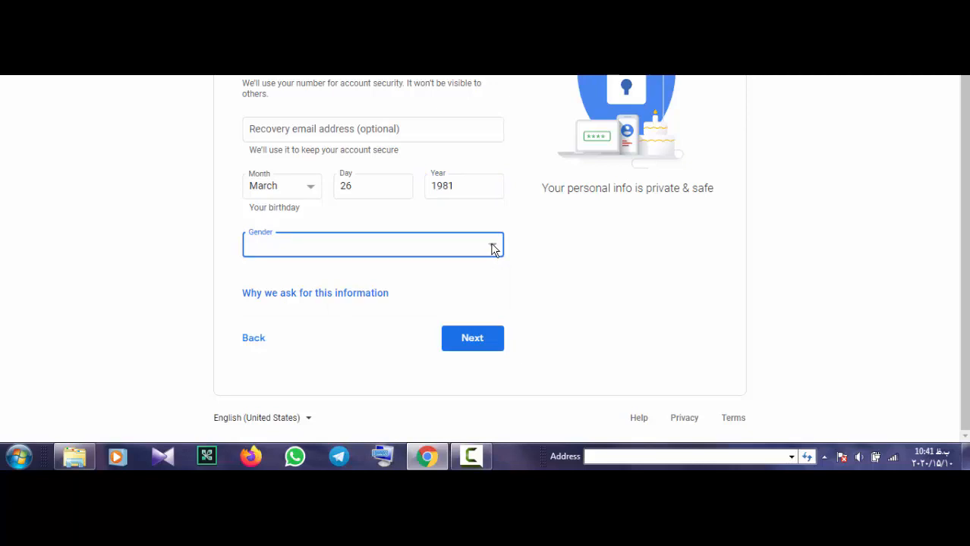
click(492, 249)
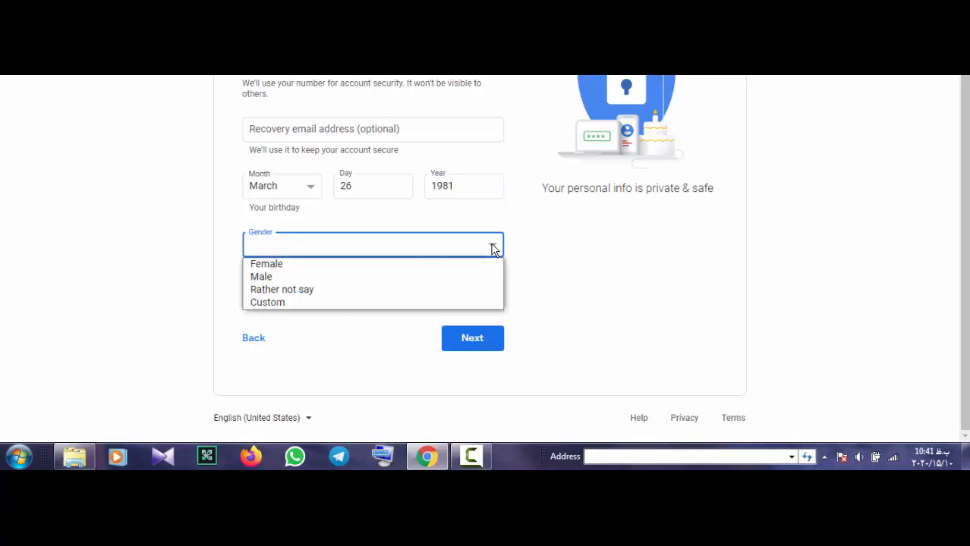
click(340, 264)
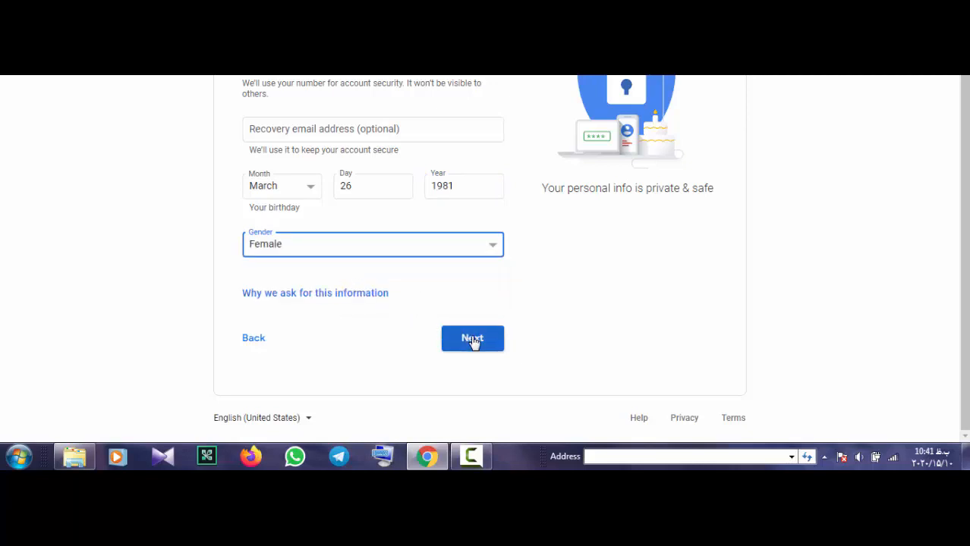
click(472, 339)
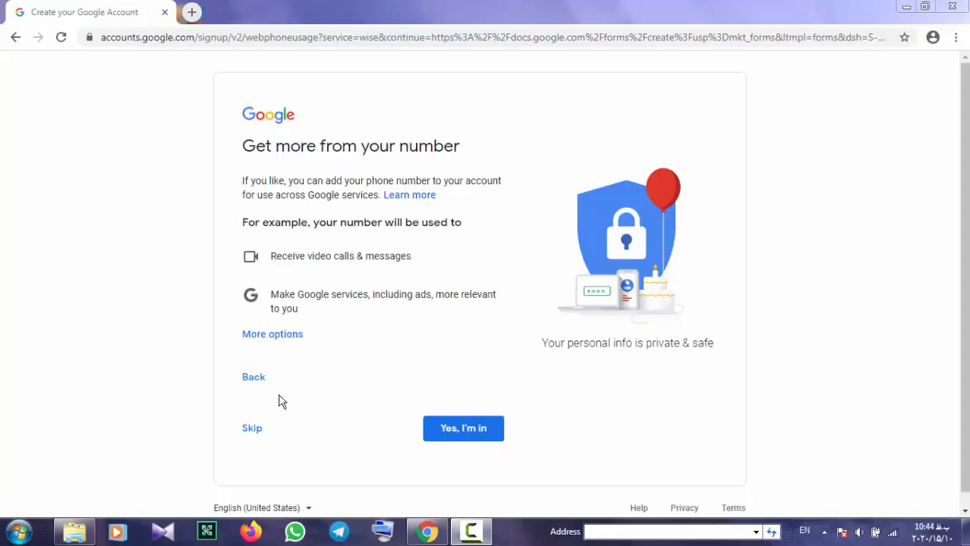
Skip the phone number and agree to Google's Privacy and Terms to finish sign-up
click(252, 430)
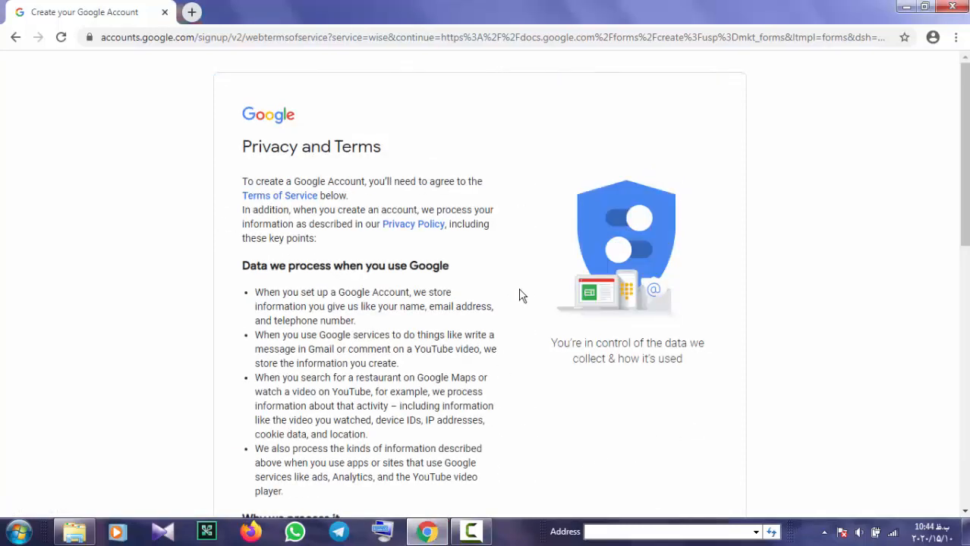
scroll(522, 300, down, 9)
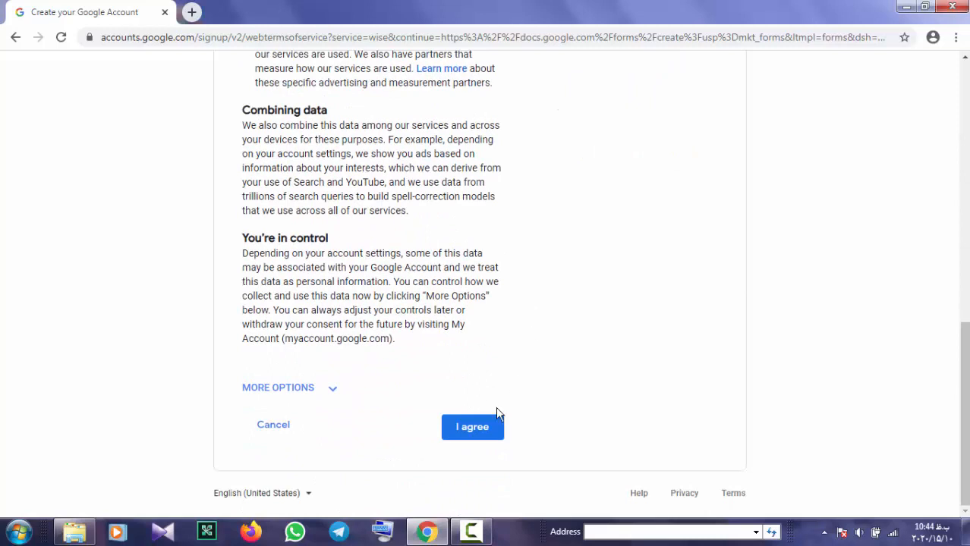
click(472, 429)
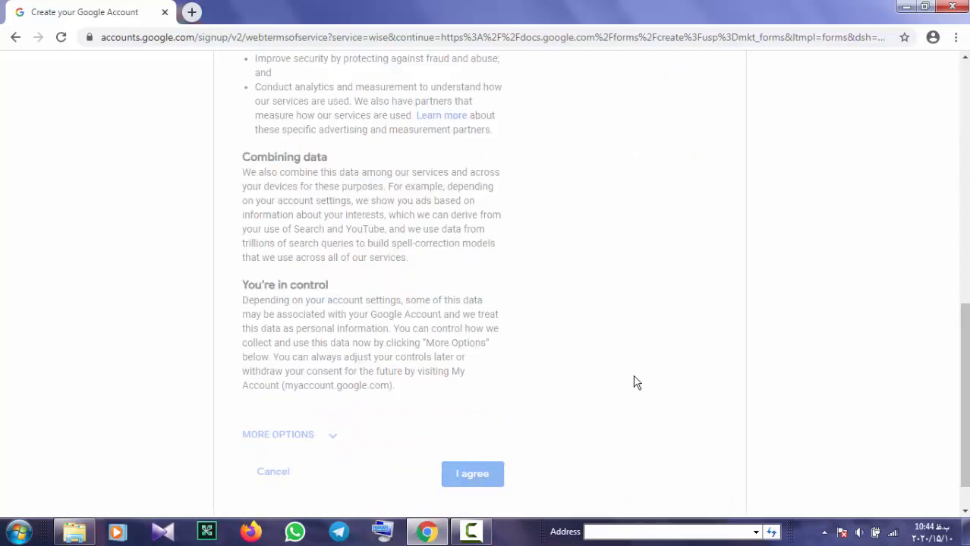
scroll(486, 282, down, 1)
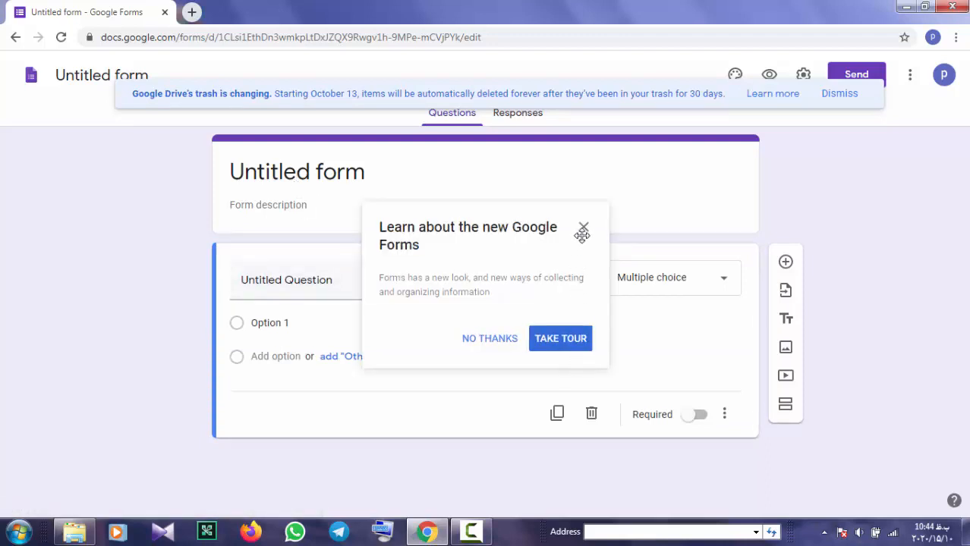
Dismiss the tour offer and title the form 'آزمون آنلاین فارسی'
click(583, 227)
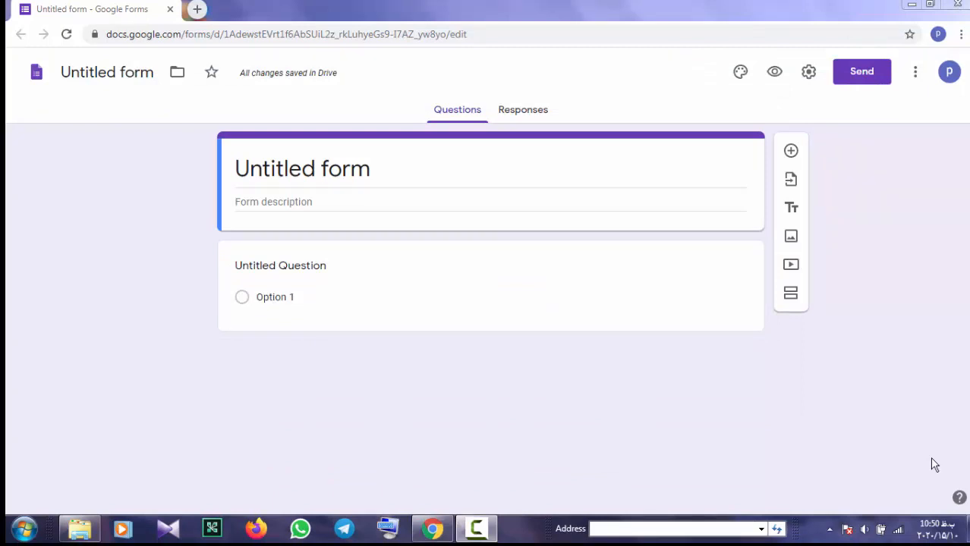
click(384, 168)
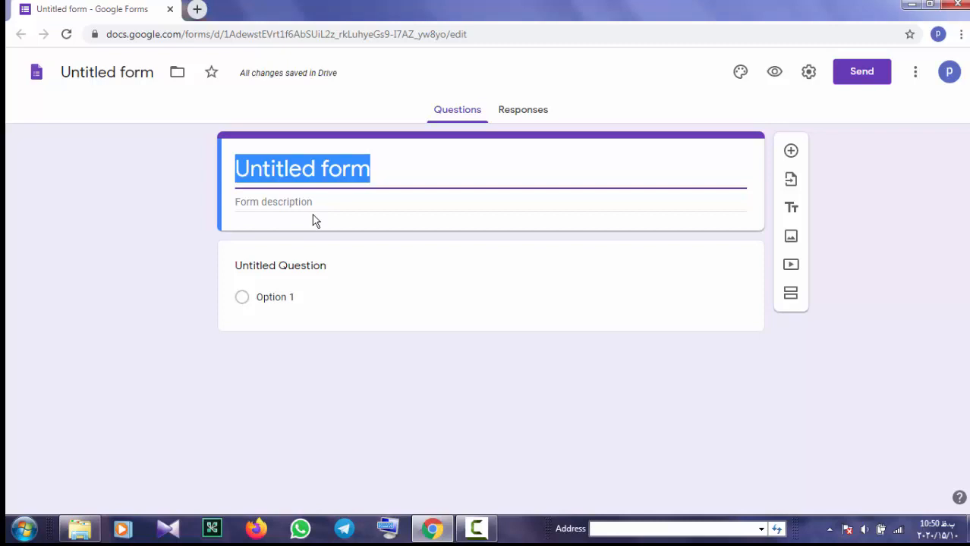
text(آزمون)
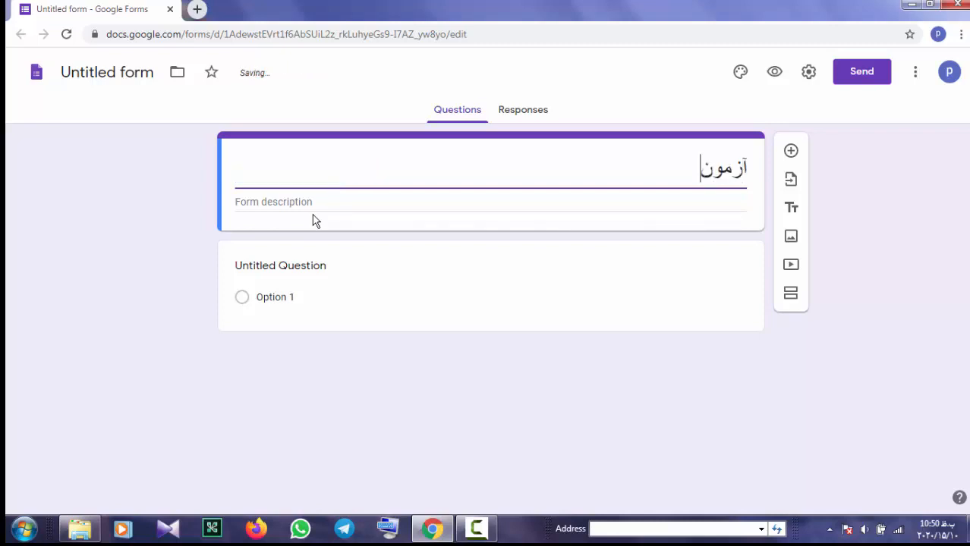
text( آنلای)
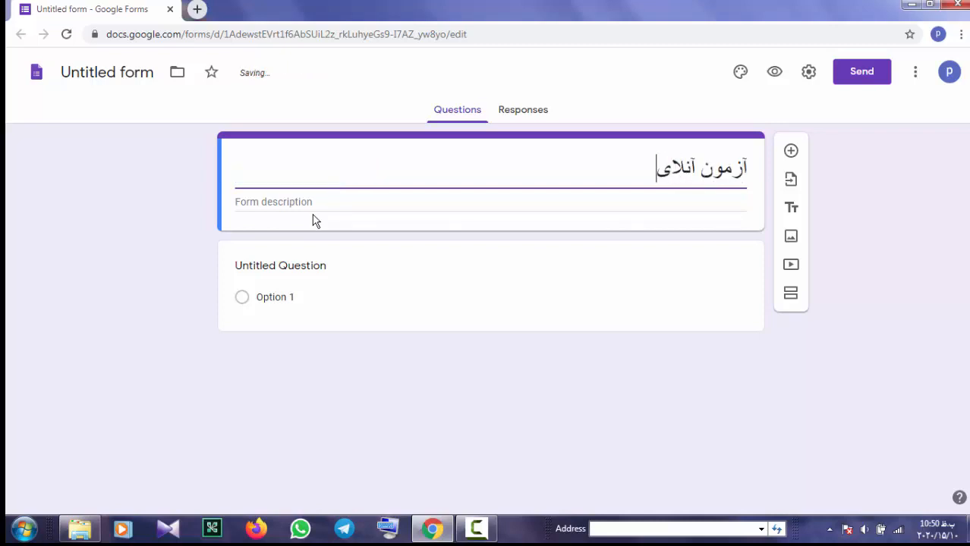
text(ن فارسی)
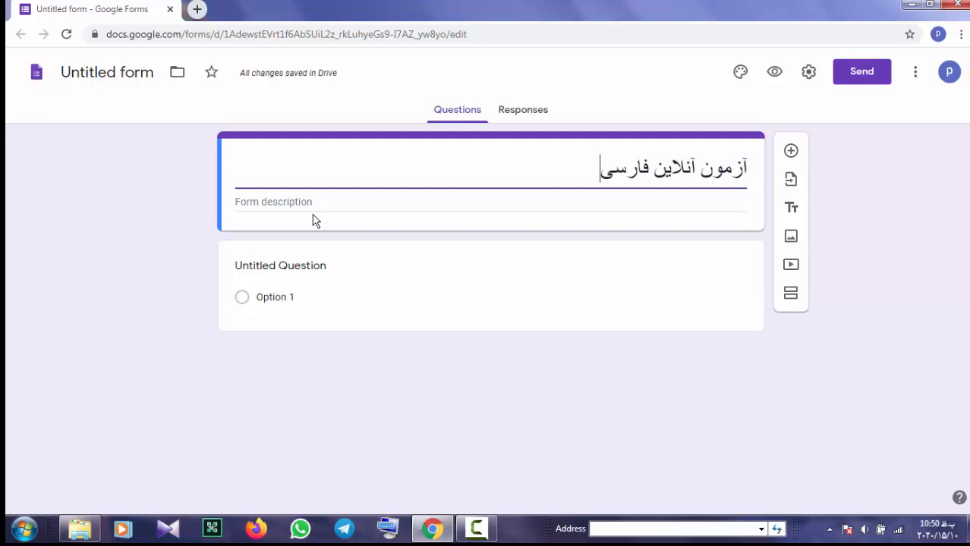
click(317, 204)
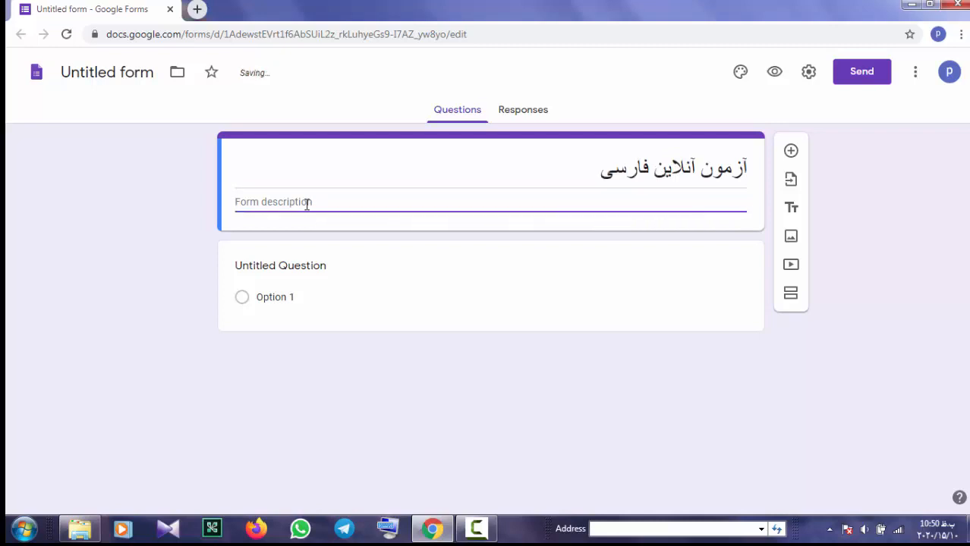
Title the first question 'نام و نام خانوادگی:' as a Short answer and mark it Required
click(358, 271)
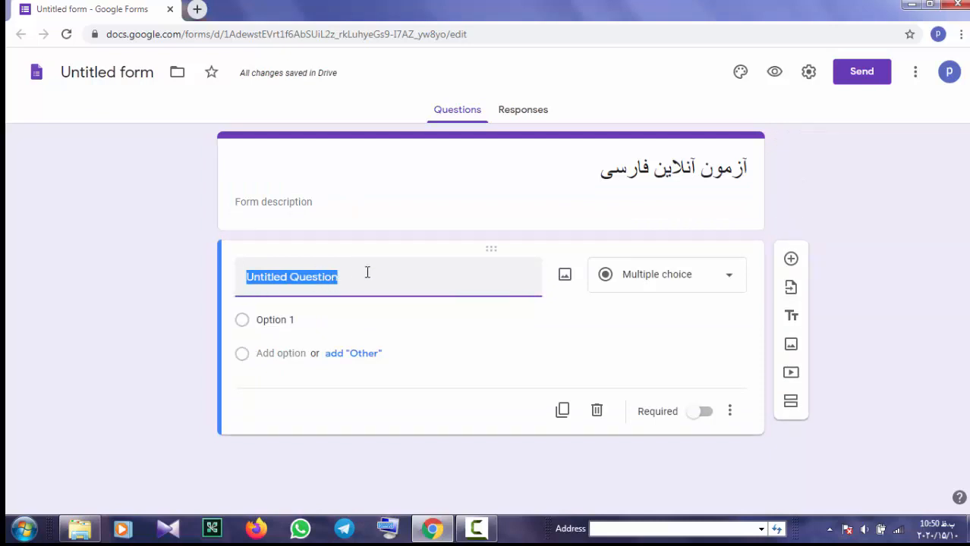
text(د)
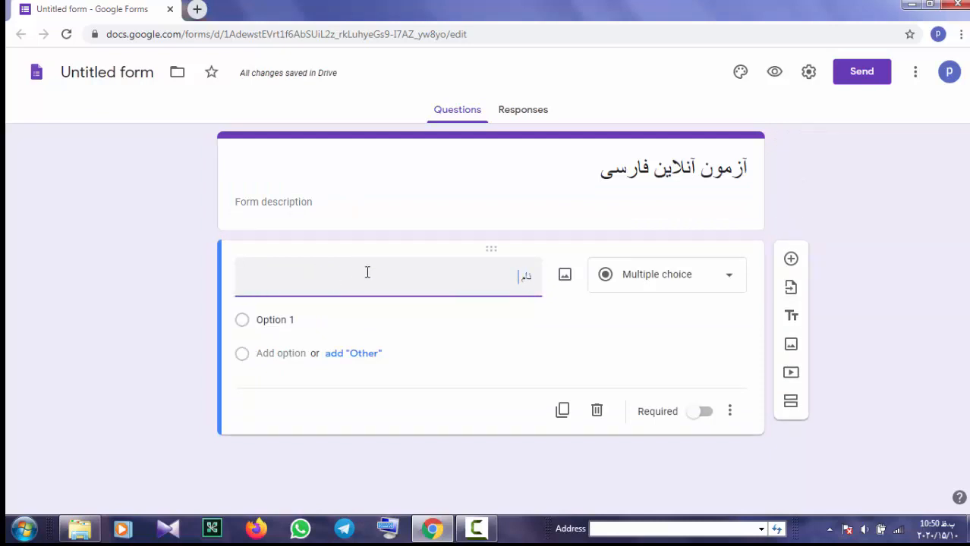
text(ام و نام خ)
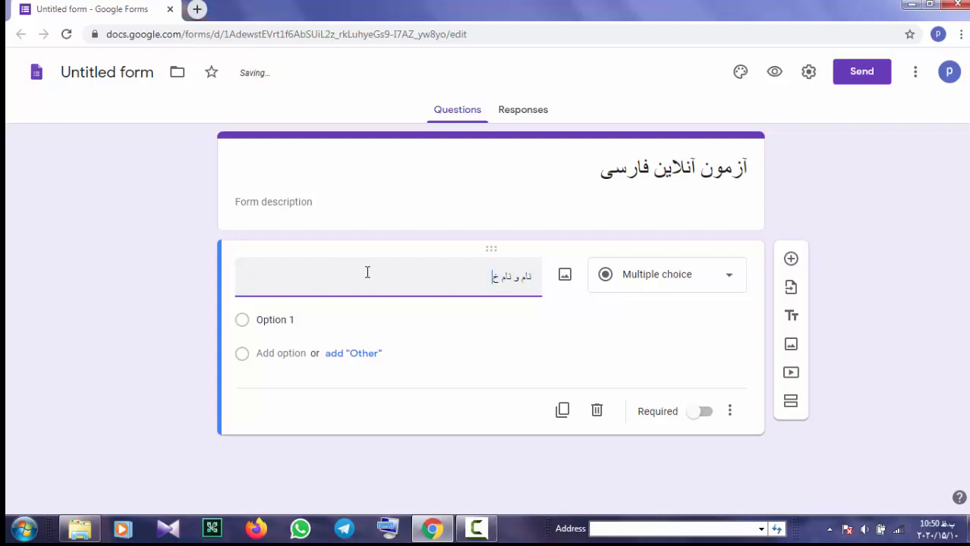
text(انوادگی)
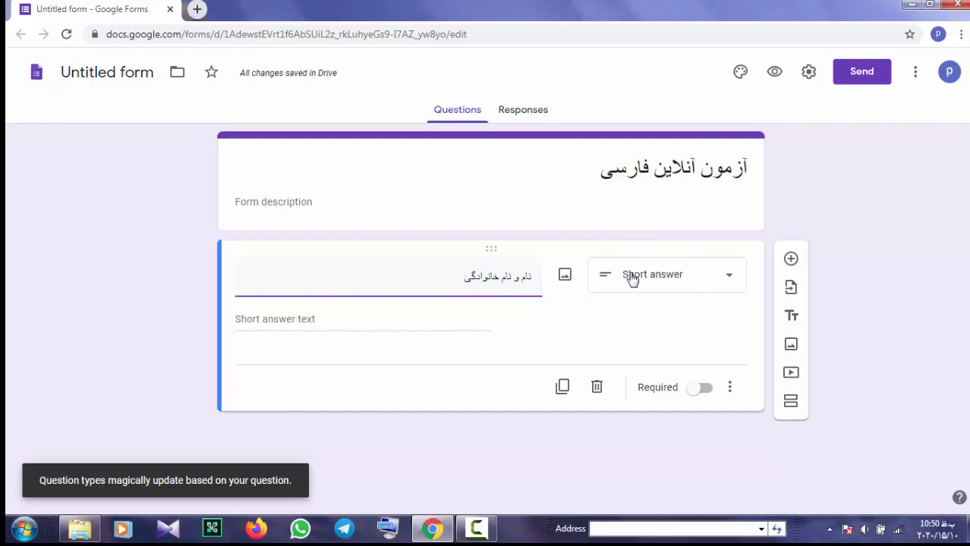
click(730, 280)
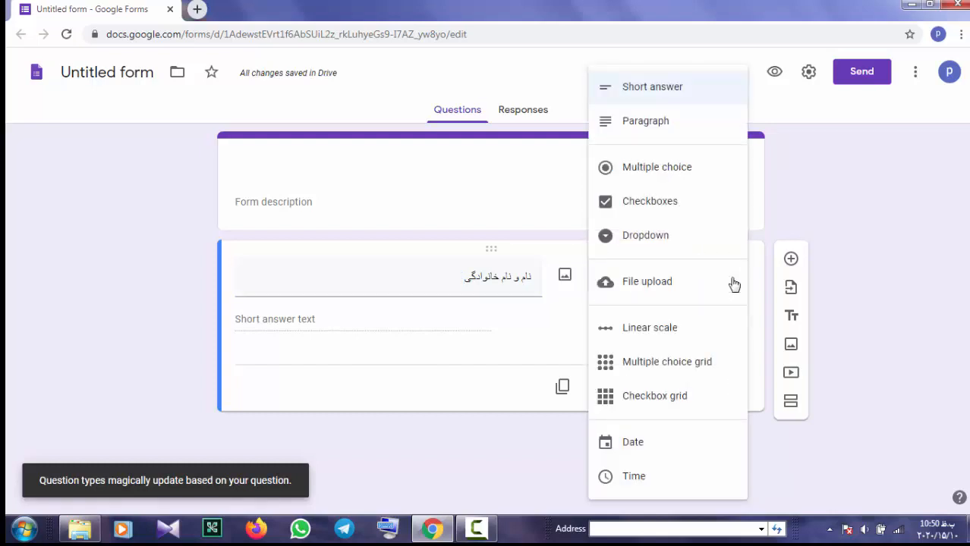
click(666, 91)
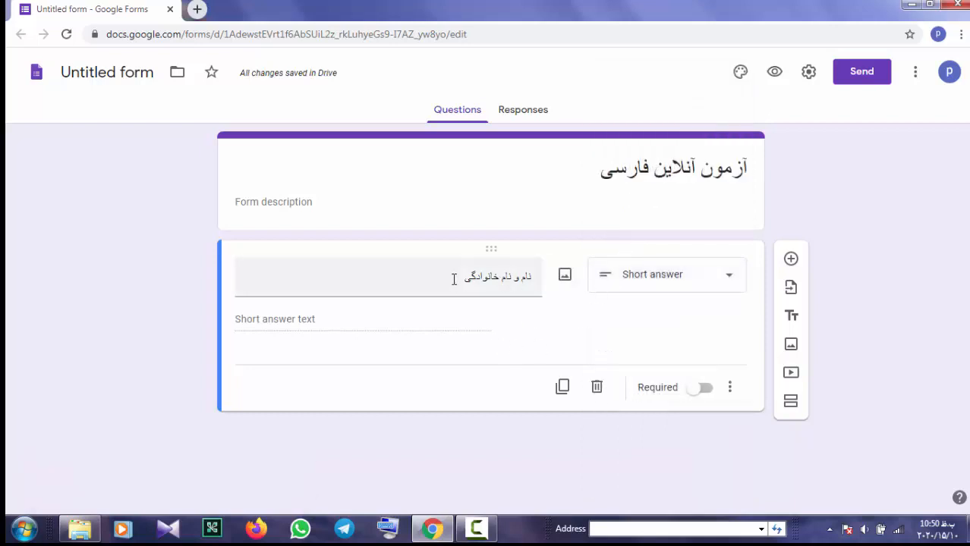
click(480, 314)
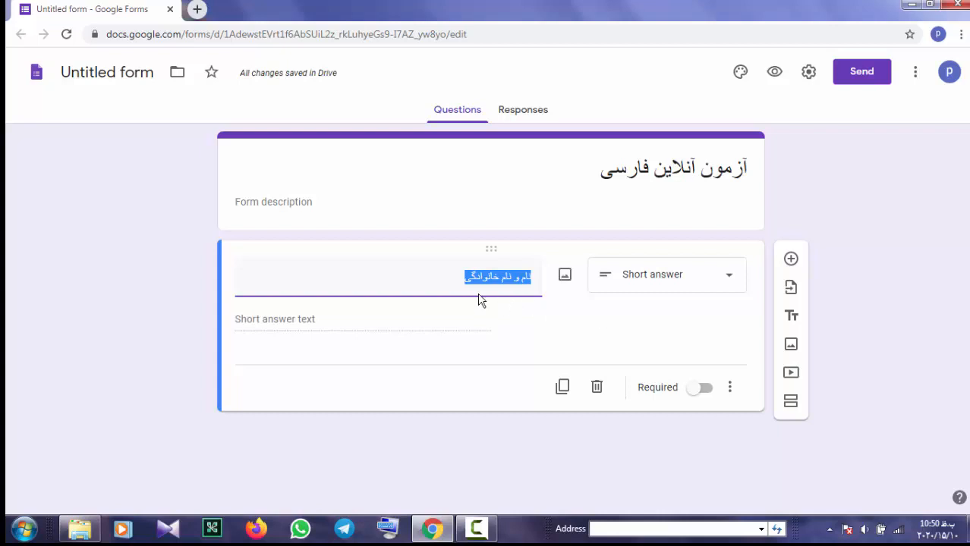
click(457, 282)
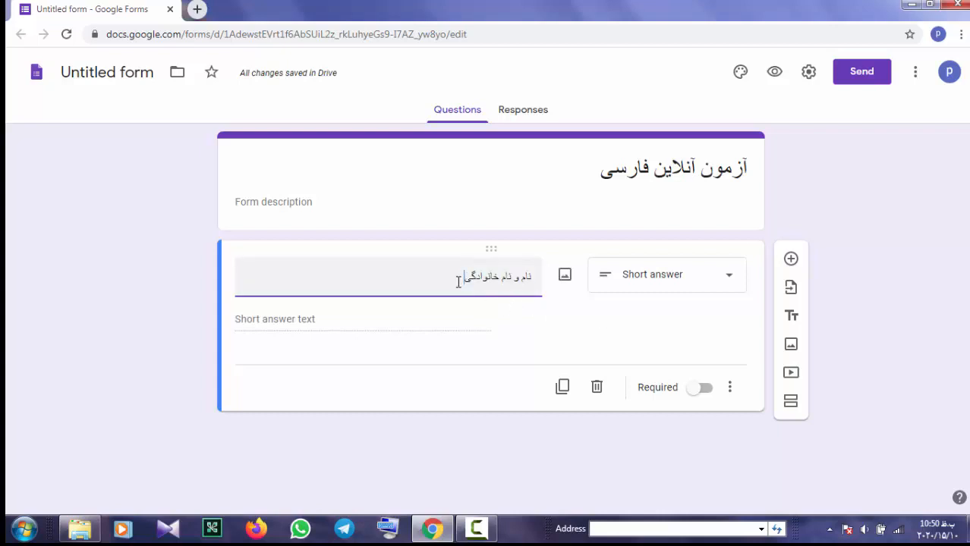
text(:)
click(704, 389)
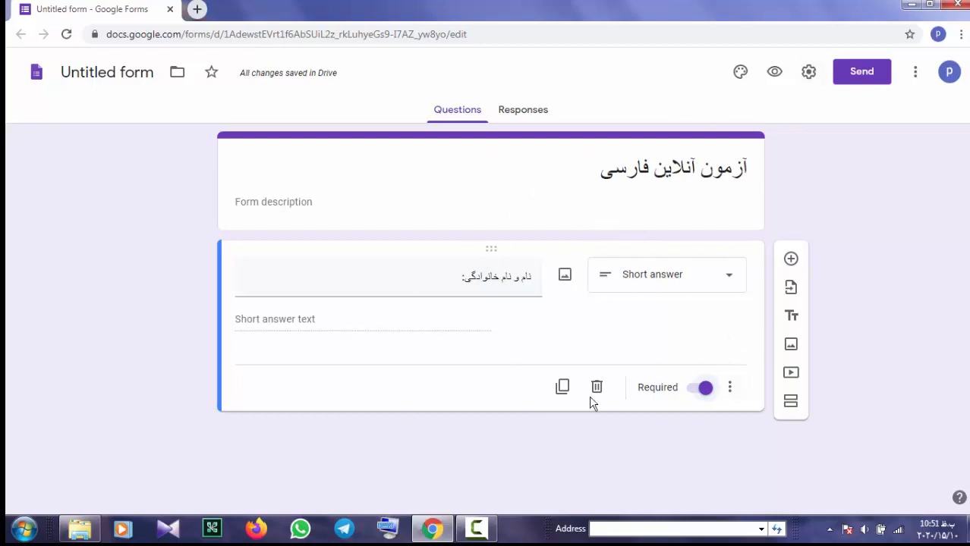
Add a new section after the name question, making Section 2 of 2
click(791, 403)
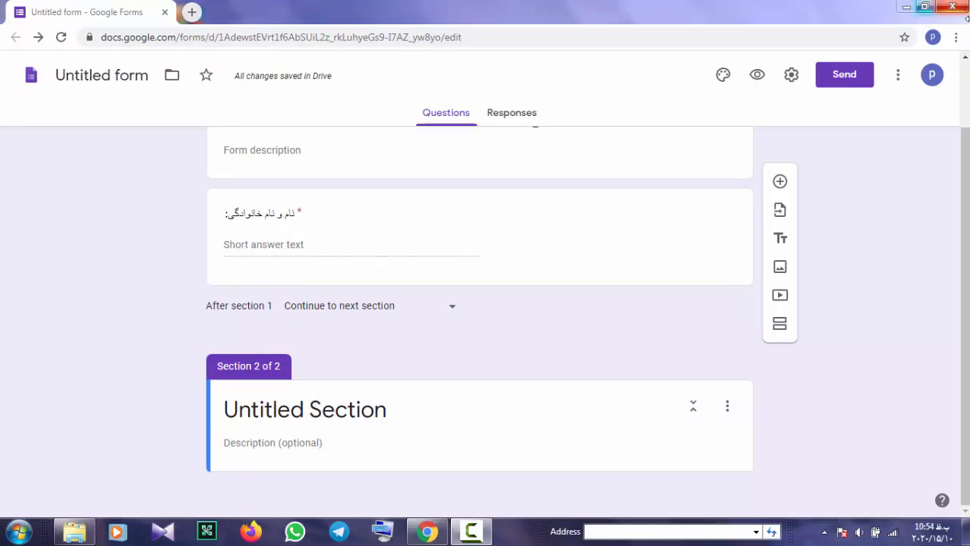
In Settings > Quizzes, switch on Make this a quiz with grades released immediately
click(794, 82)
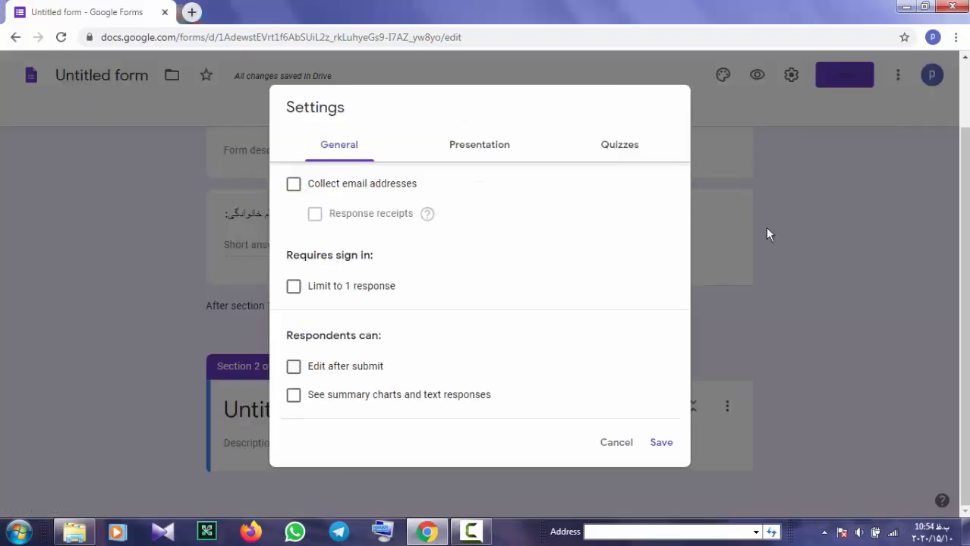
click(622, 154)
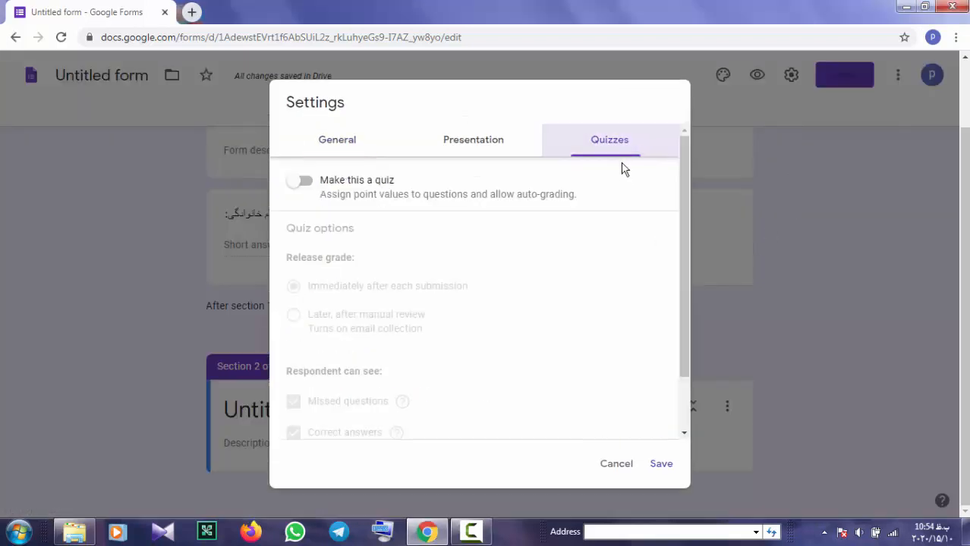
click(311, 181)
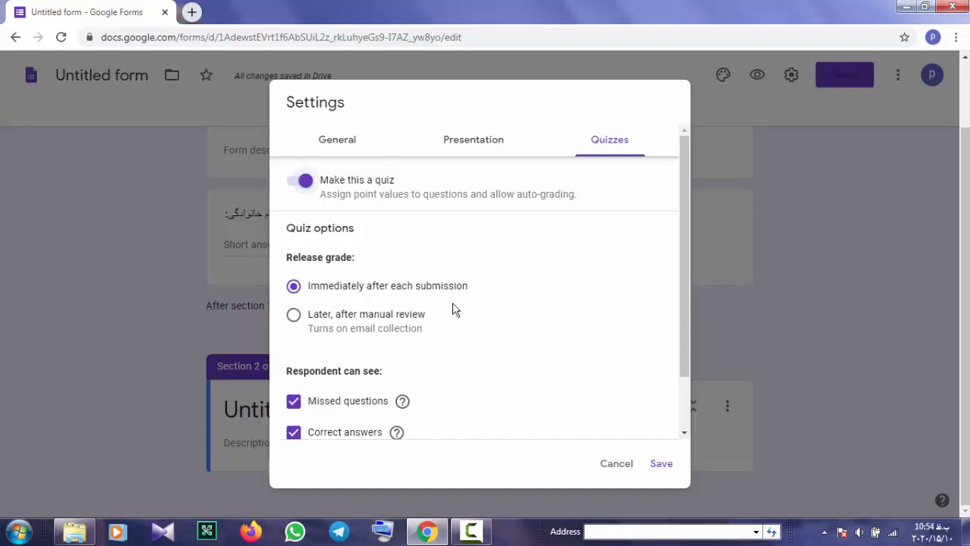
scroll(448, 311, down, 2)
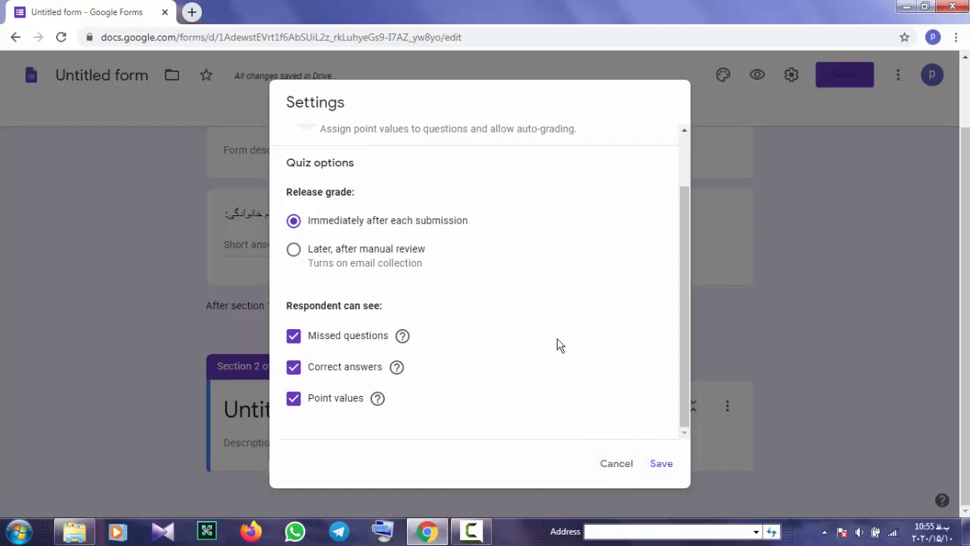
scroll(557, 343, up, 2)
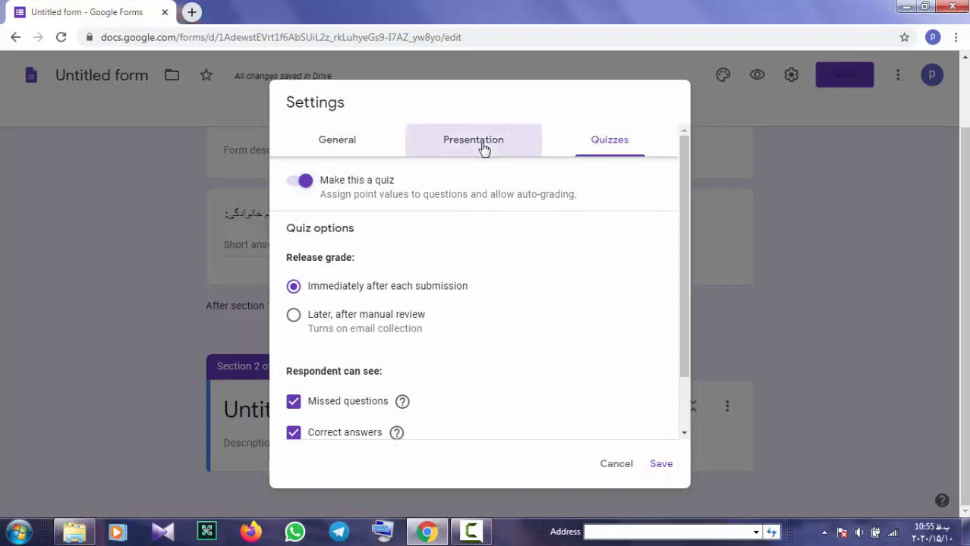
Uncheck 'Show link to submit another response' under Presentation and save the settings
click(485, 149)
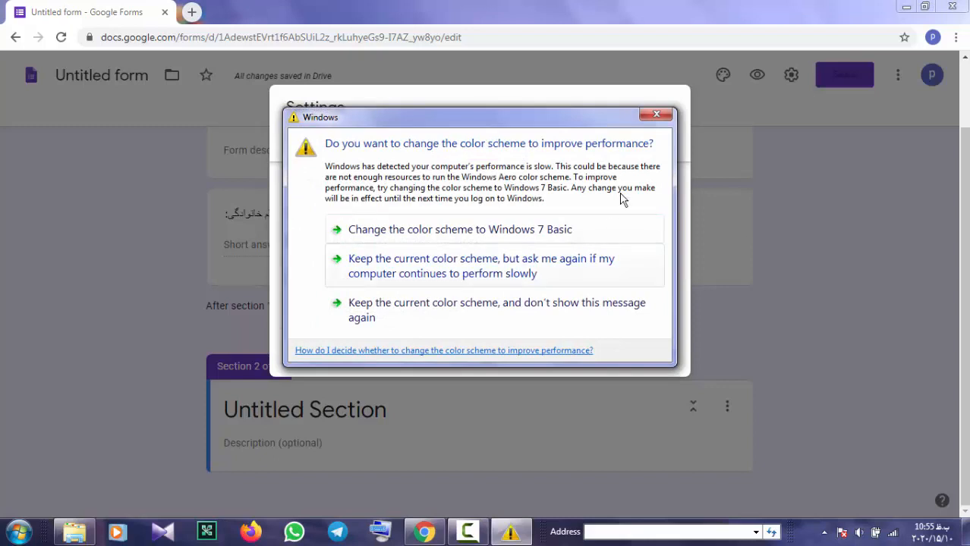
click(656, 115)
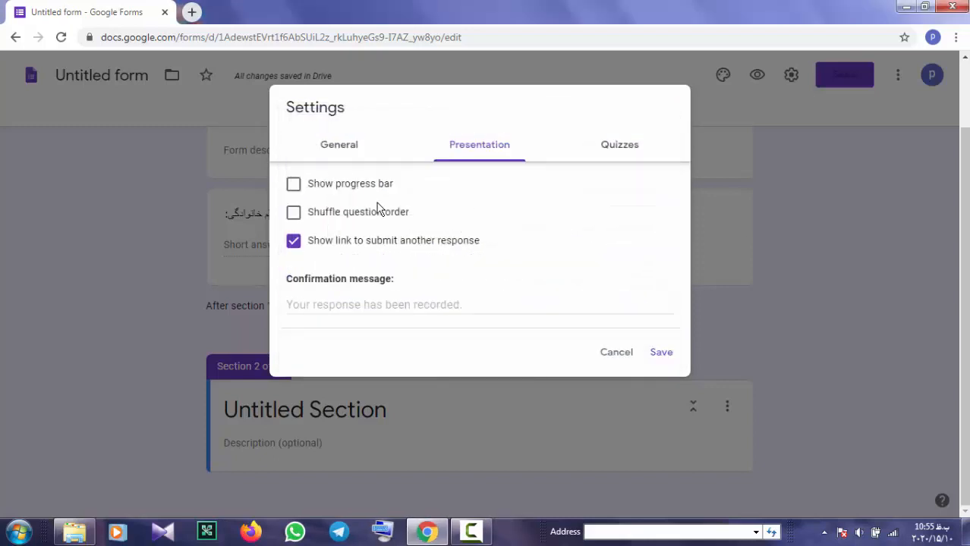
click(380, 249)
click(377, 307)
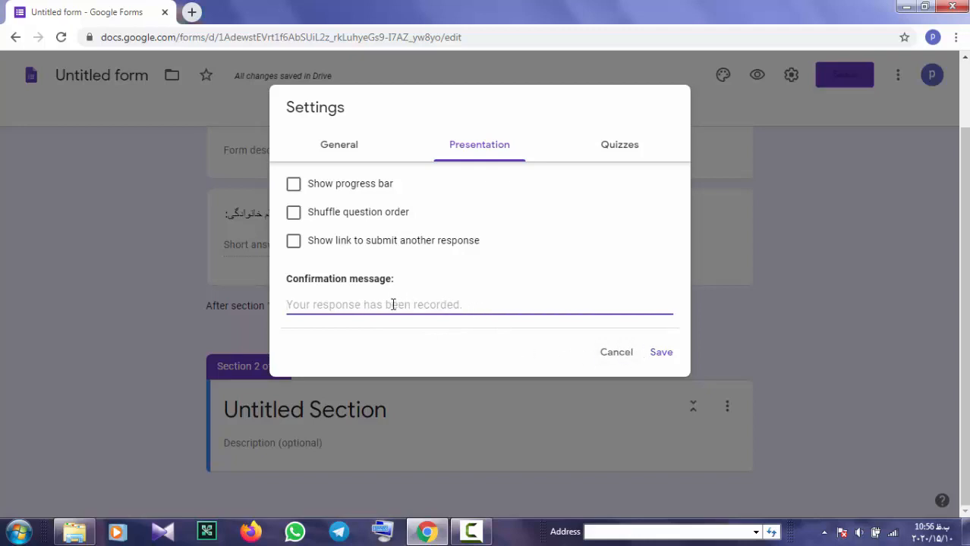
click(337, 149)
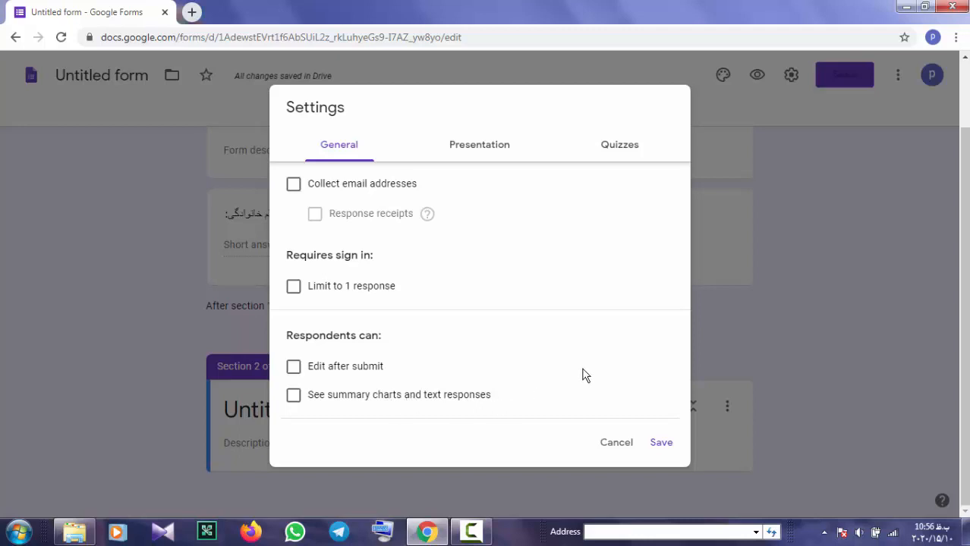
scroll(426, 347, up, 2)
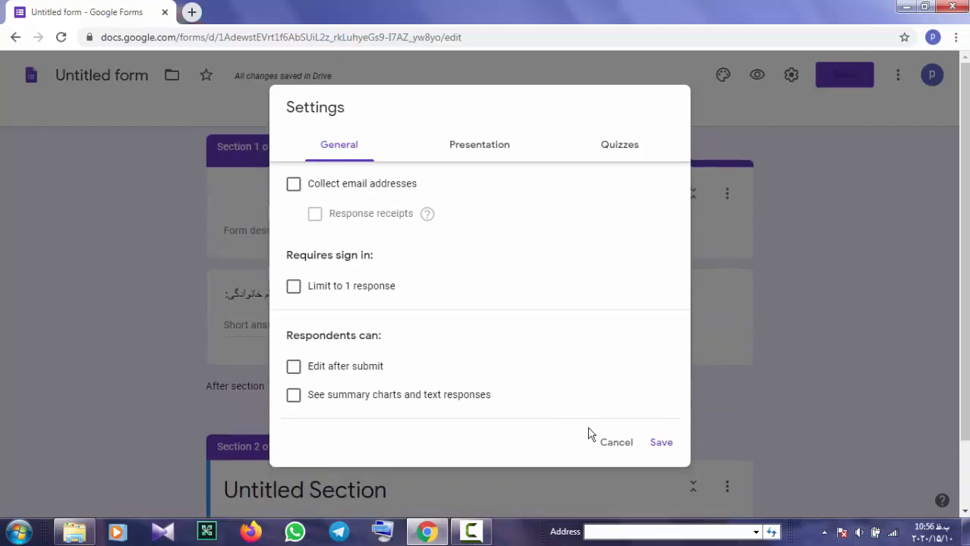
click(660, 447)
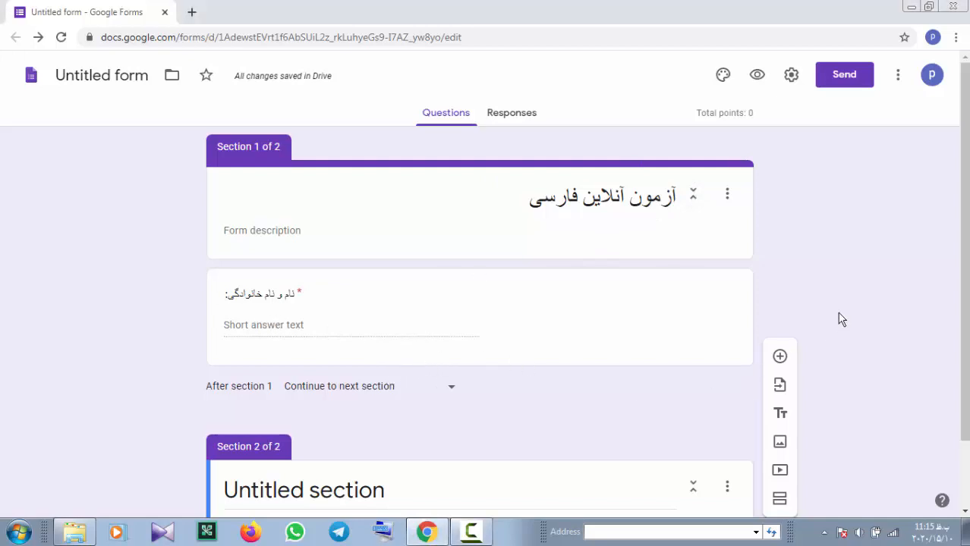
Title the second section «با دقت به سوالات زیر پاسخ دهید:»
scroll(740, 387, down, 1)
click(407, 414)
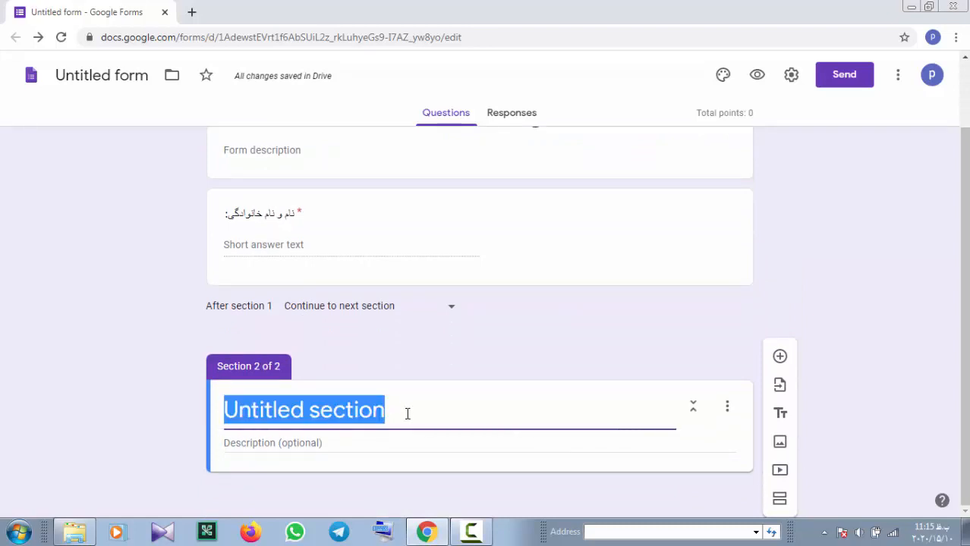
text(با)
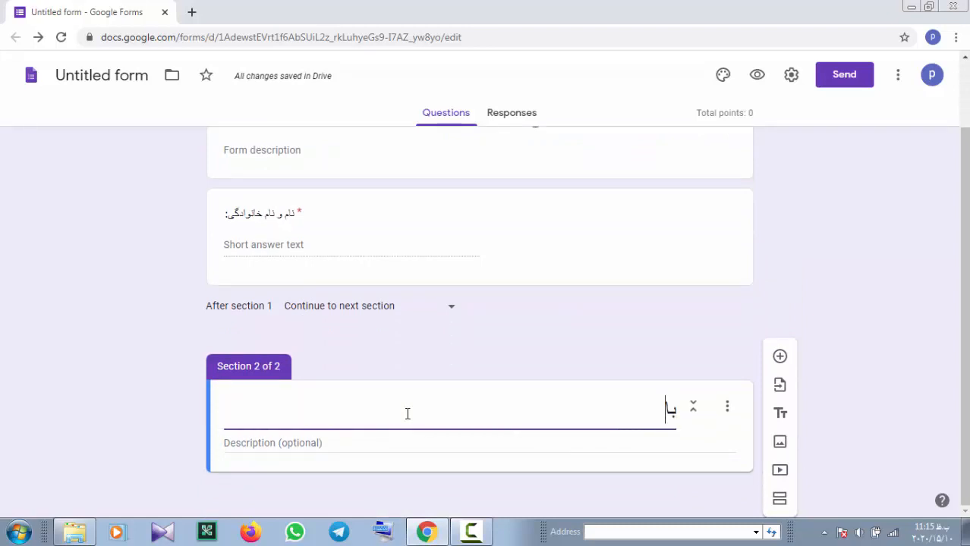
text(دق)
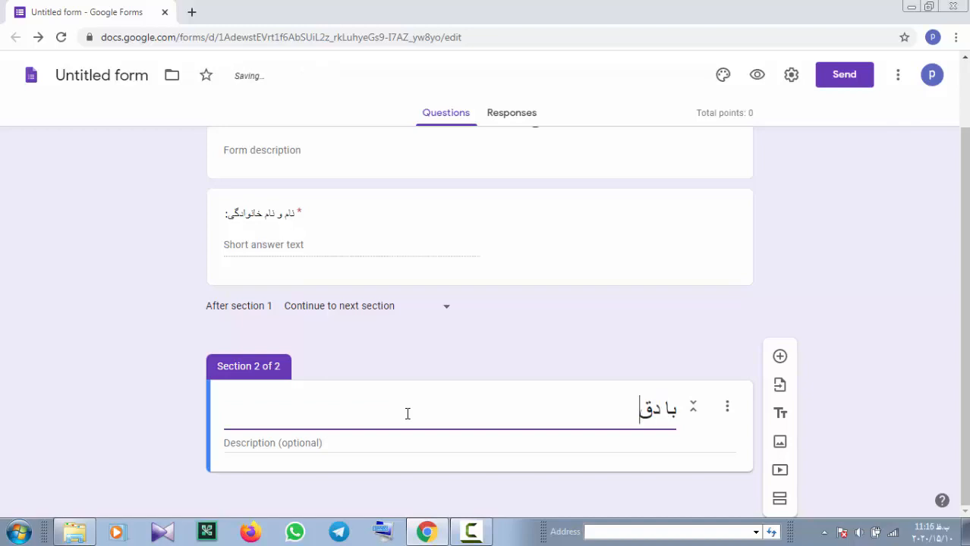
text(ت به سوالات زیر )
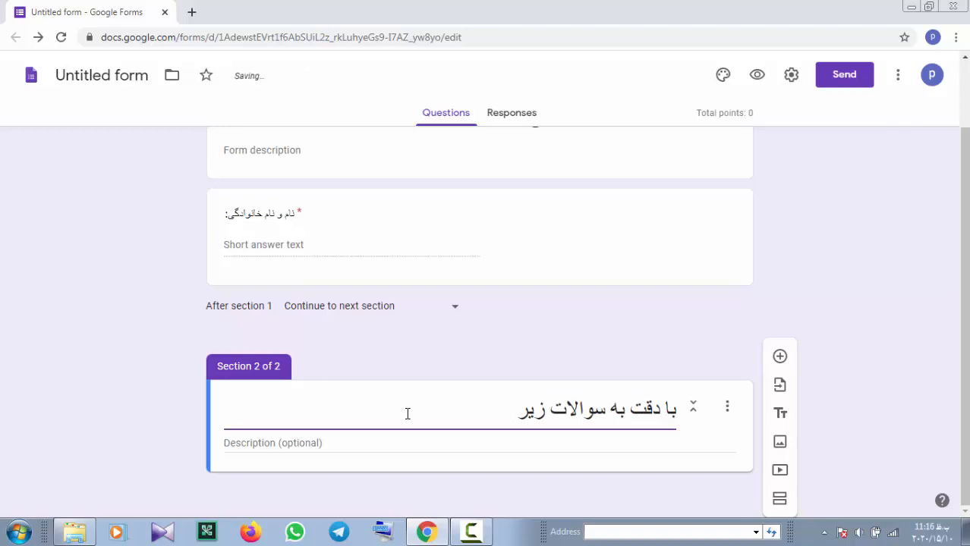
text(پاسخ د)
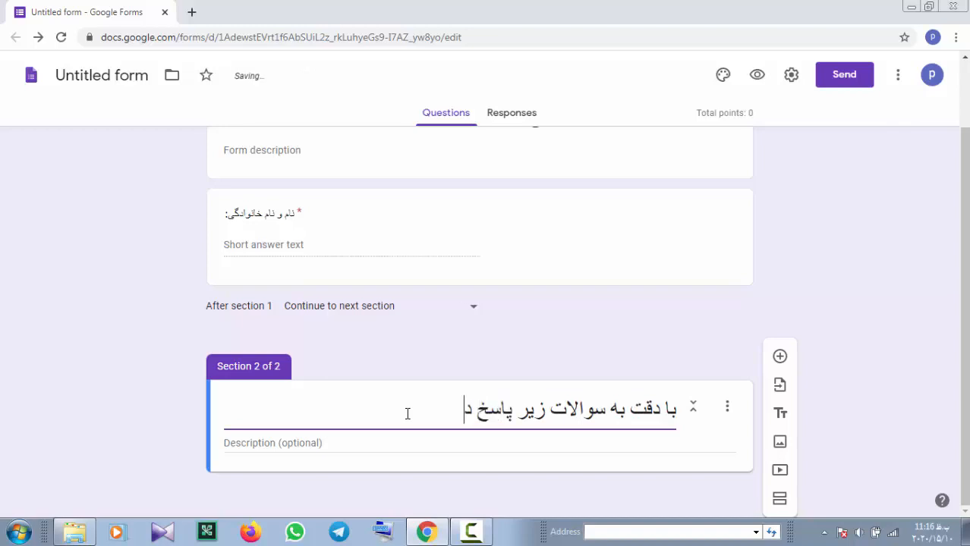
text(هید:)
click(366, 443)
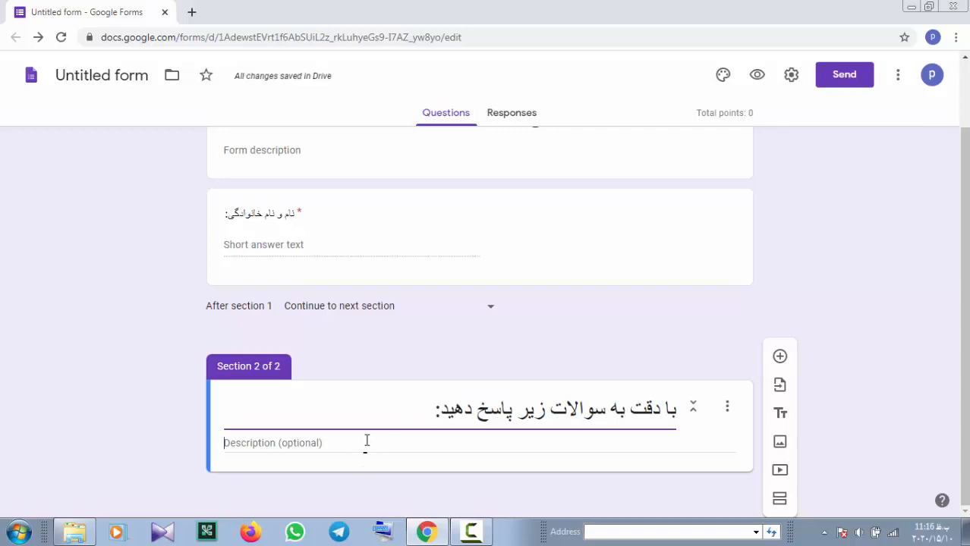
Add a multiple-choice question titled «کدام گزینه مفرد است؟»
click(781, 361)
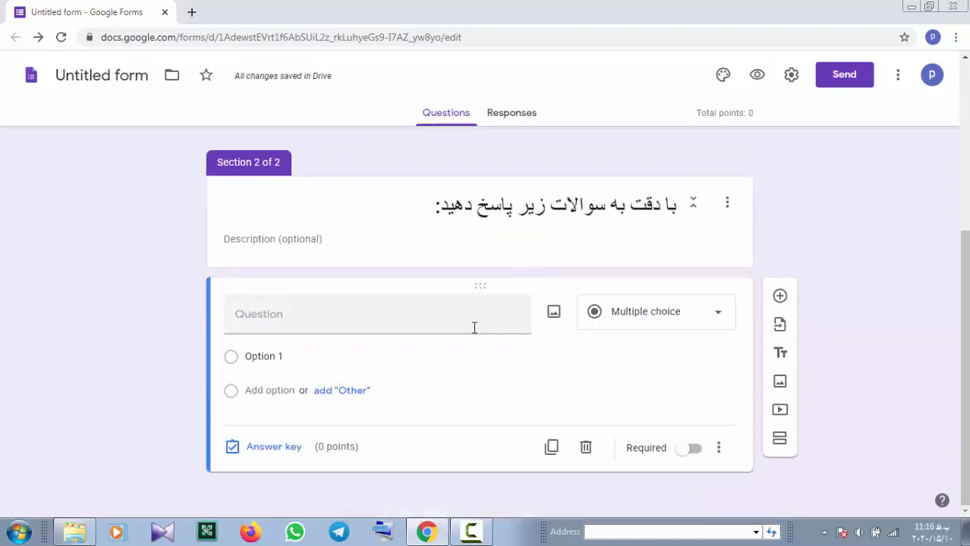
click(386, 314)
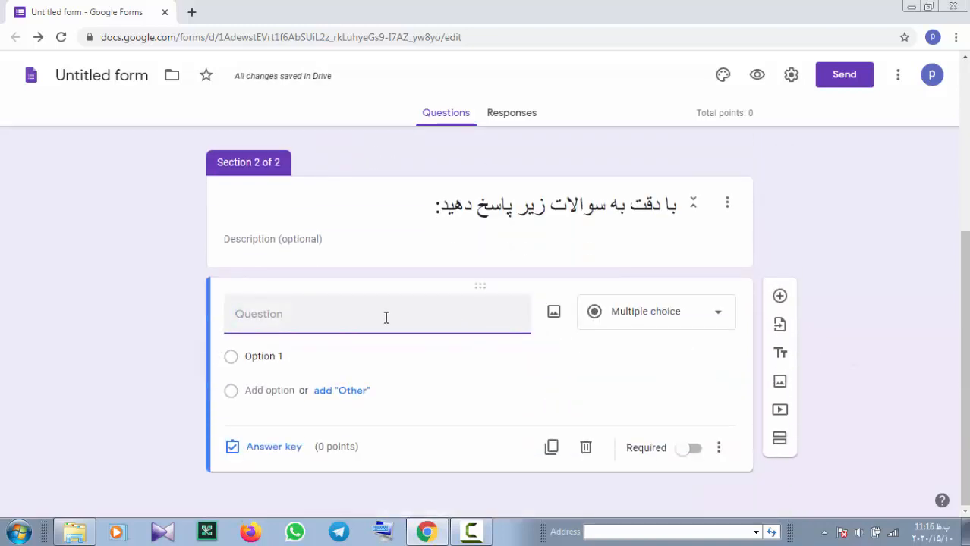
text(کدام)
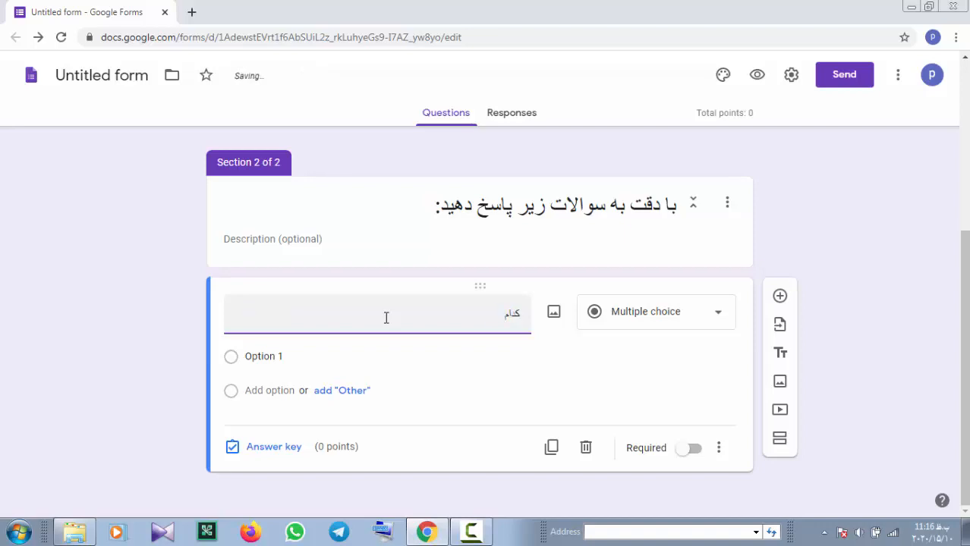
text( گزینه مفرد است؟)
click(720, 317)
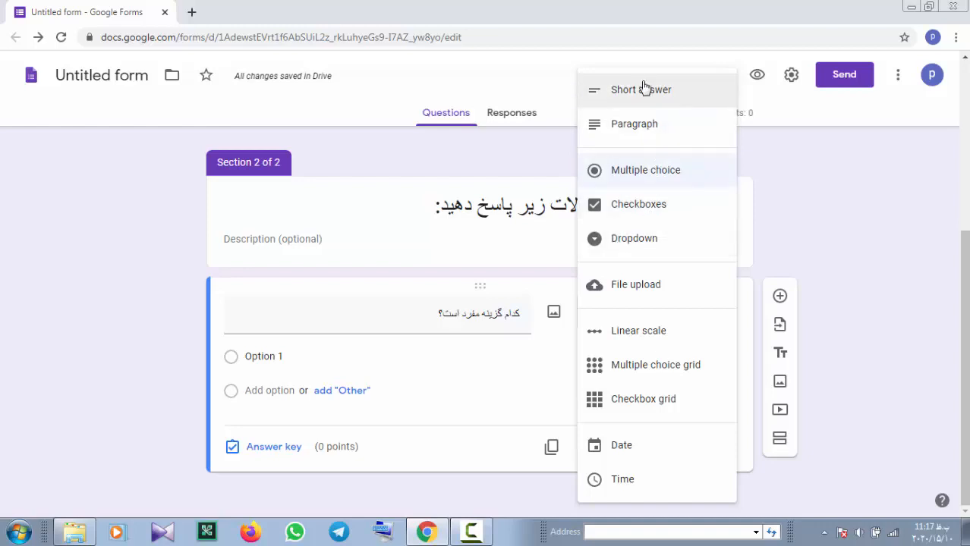
click(816, 217)
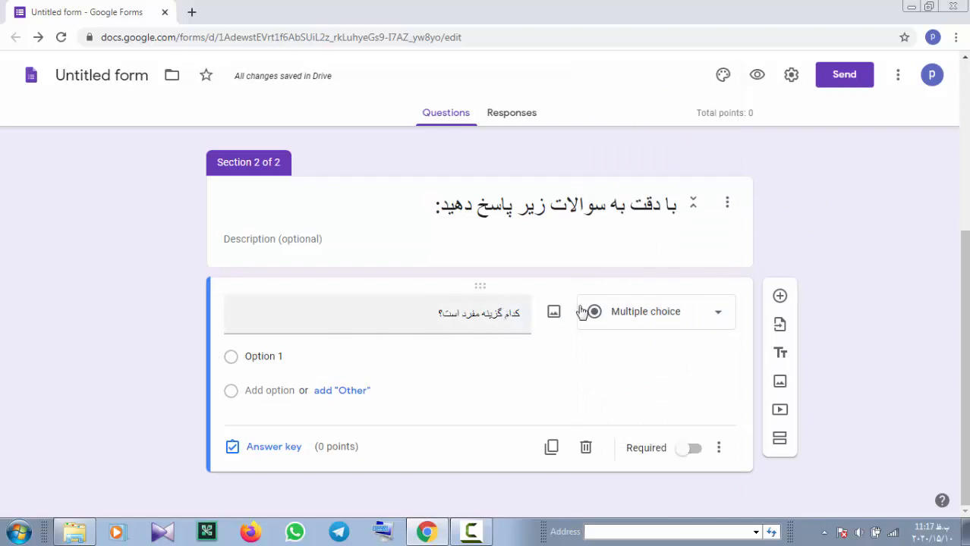
click(704, 321)
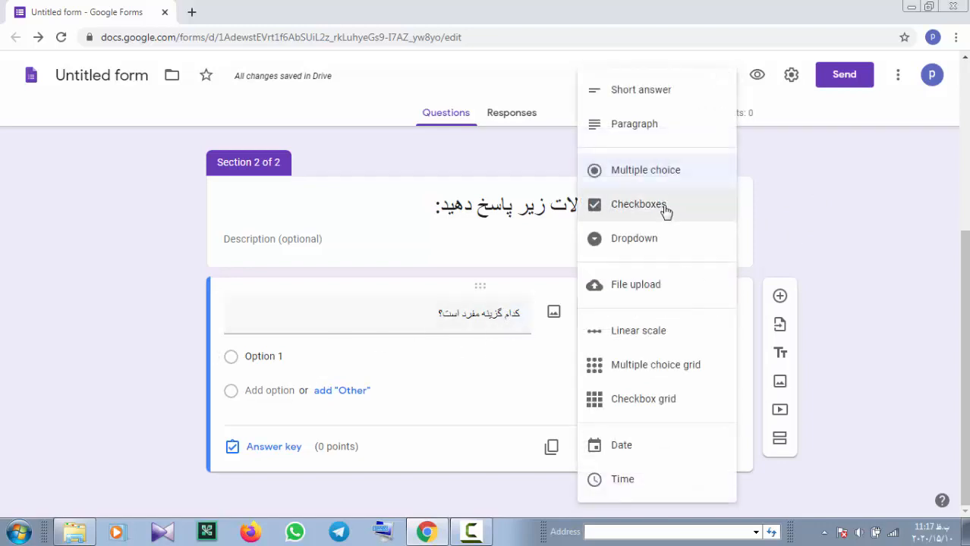
click(662, 171)
Fill in the four options بیگانگان, آفات, الوان and عضو
click(300, 359)
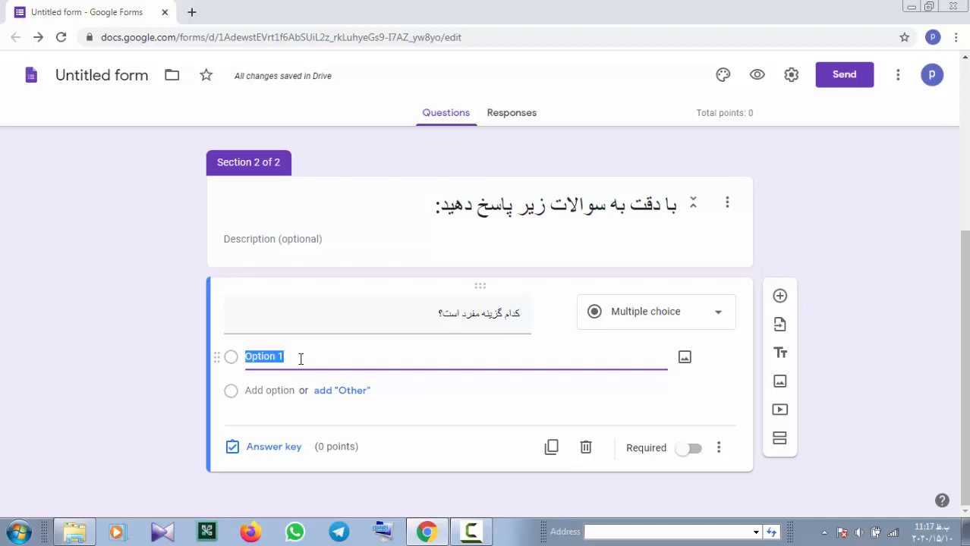
text(بیگانگان)
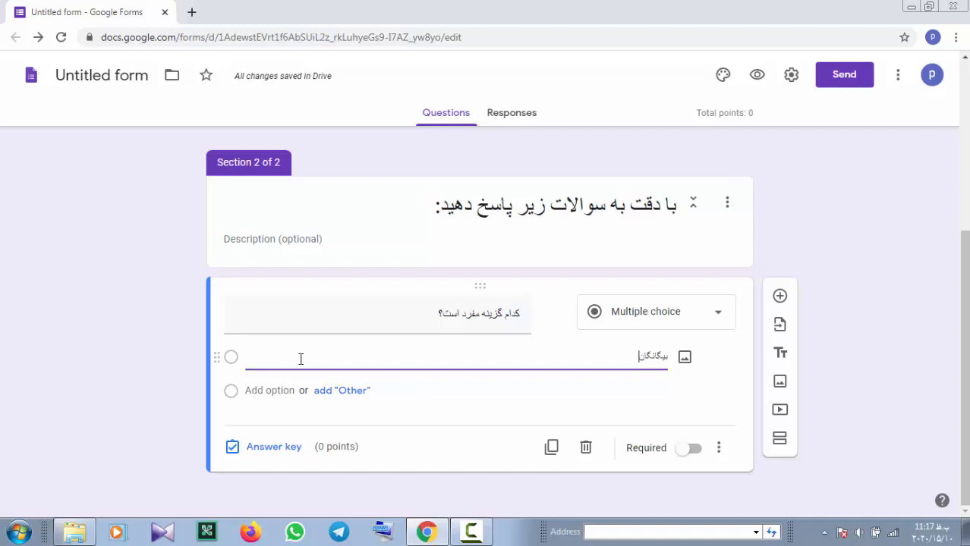
key(Return)
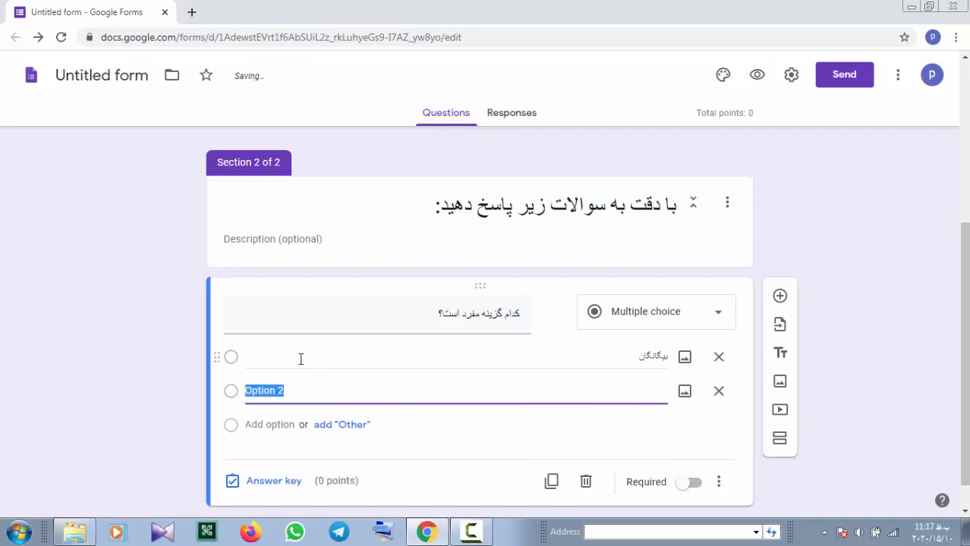
text(آفات)
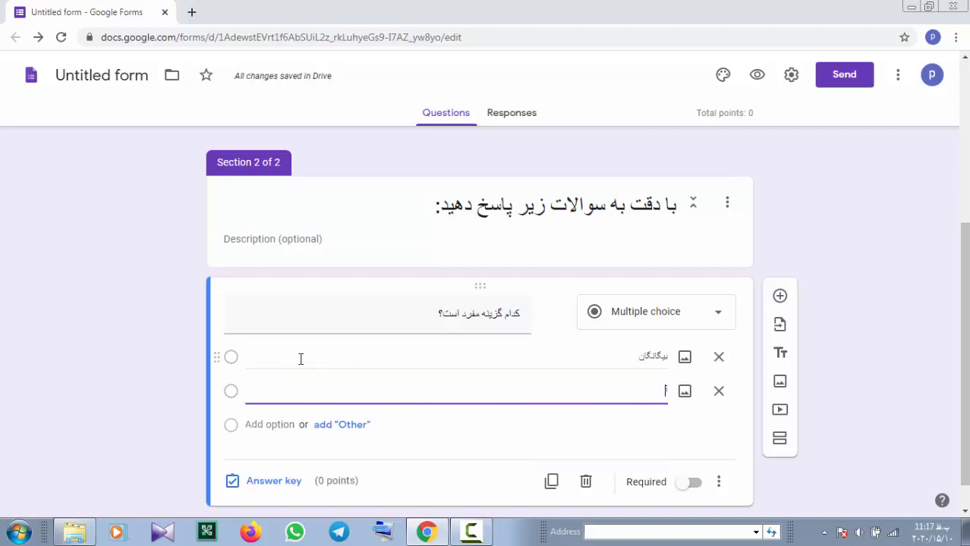
key(Return)
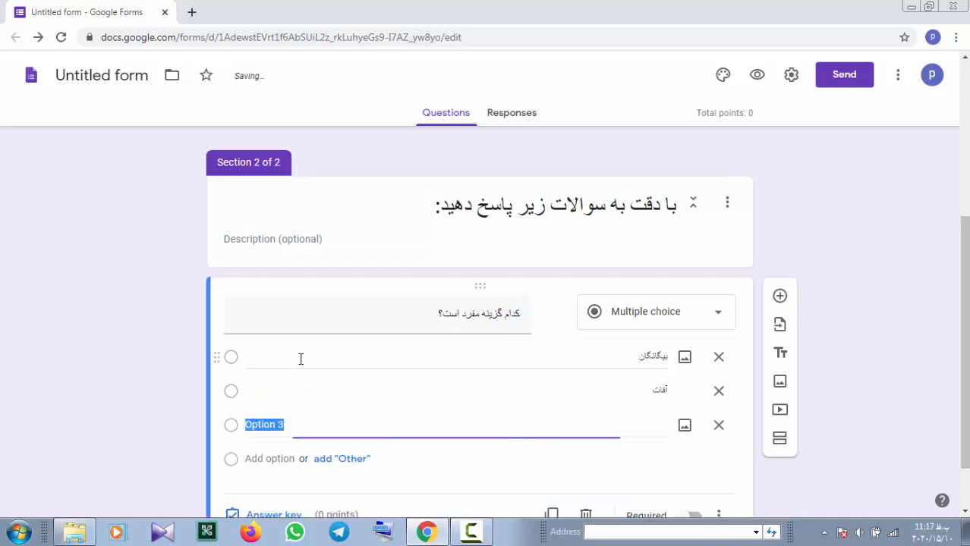
text(الوان)
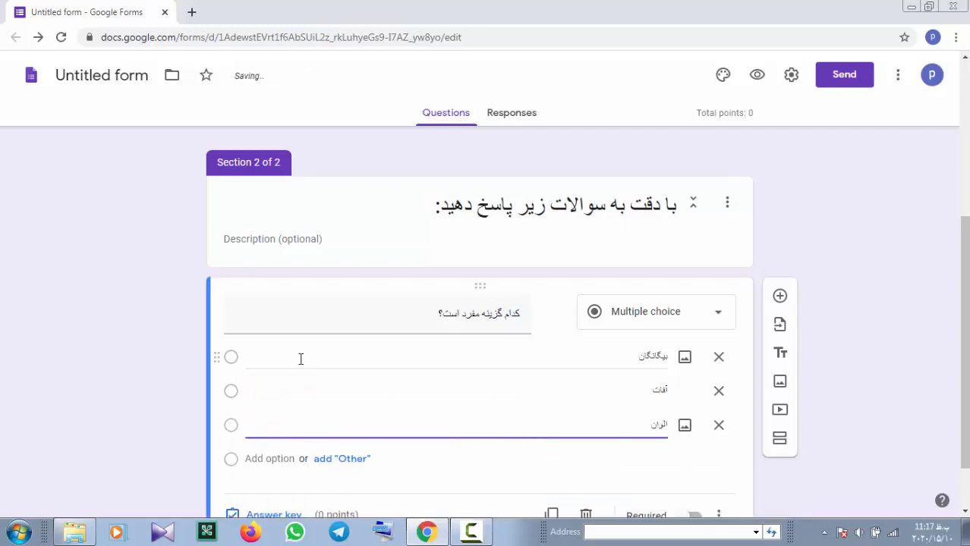
key(Return)
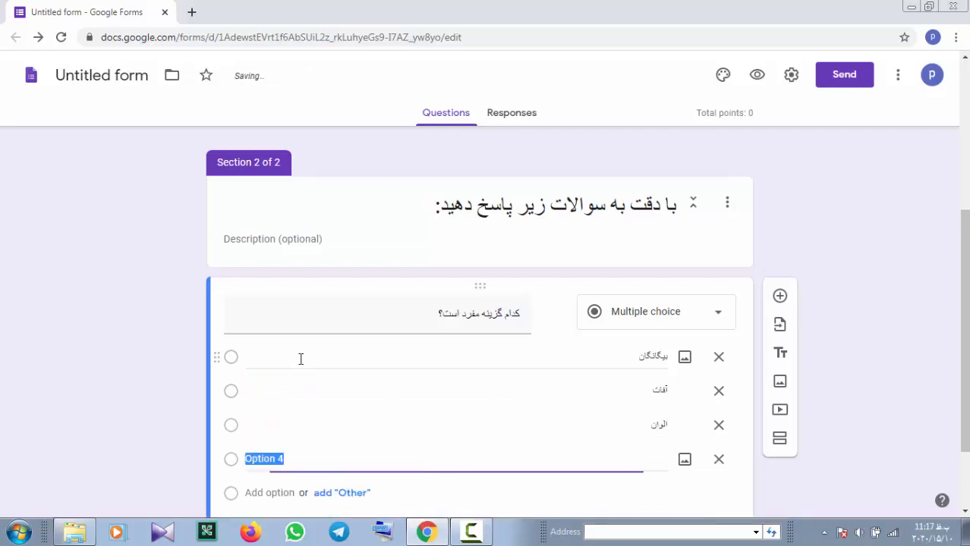
text(عضو)
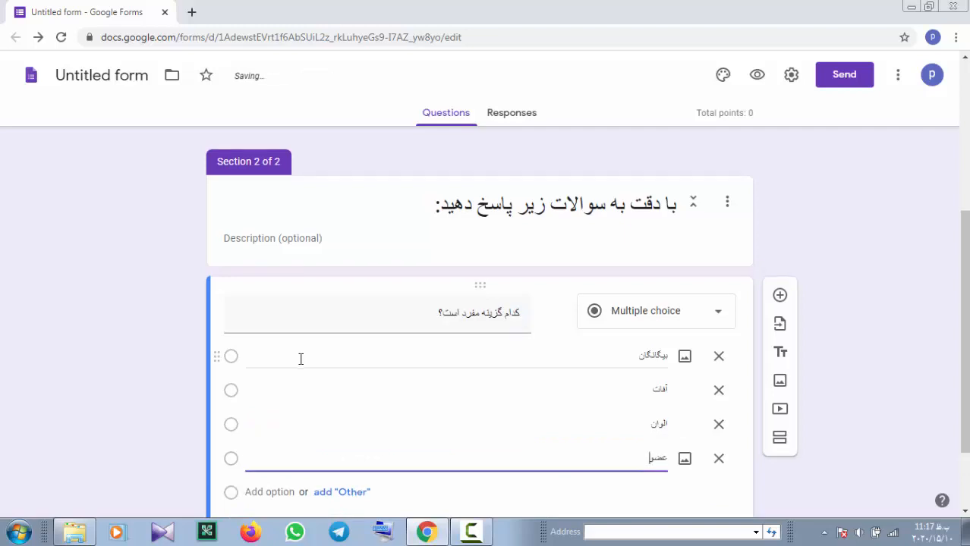
scroll(300, 359, down, 2)
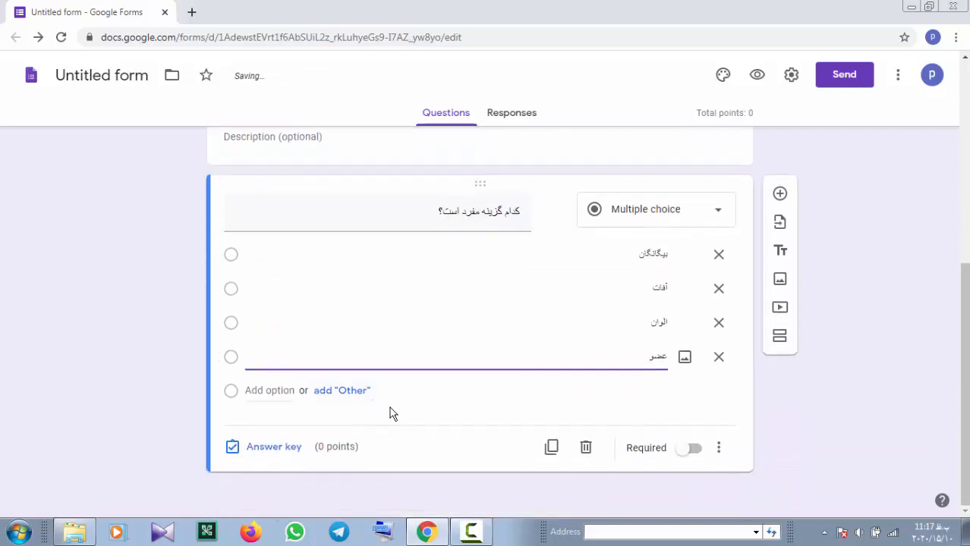
click(283, 456)
Set عضو as the 1-point correct answer, then add a new blank question below
click(283, 455)
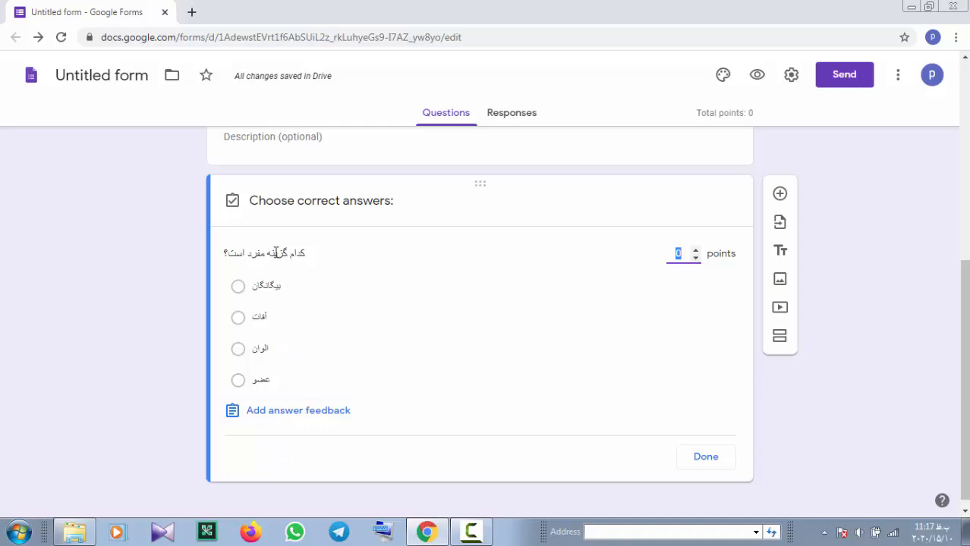
click(239, 381)
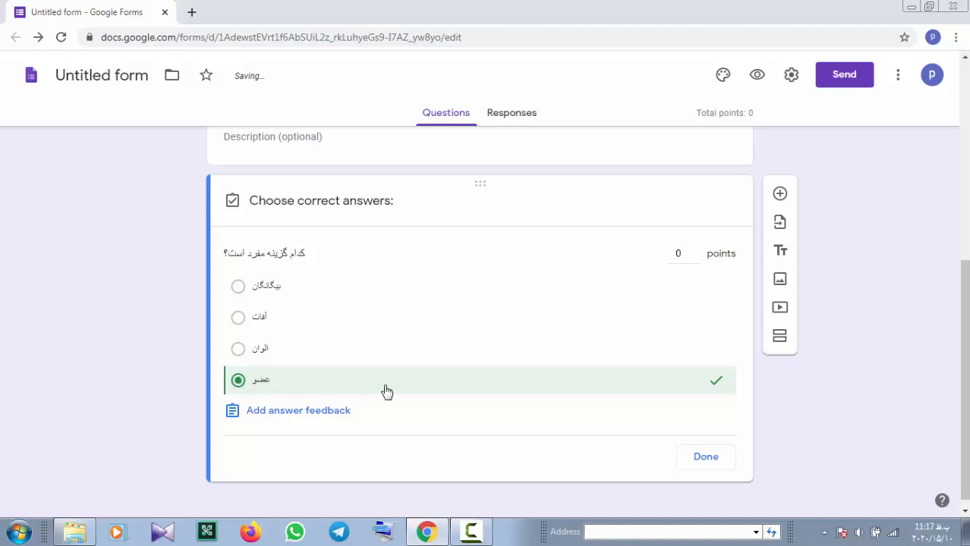
click(697, 251)
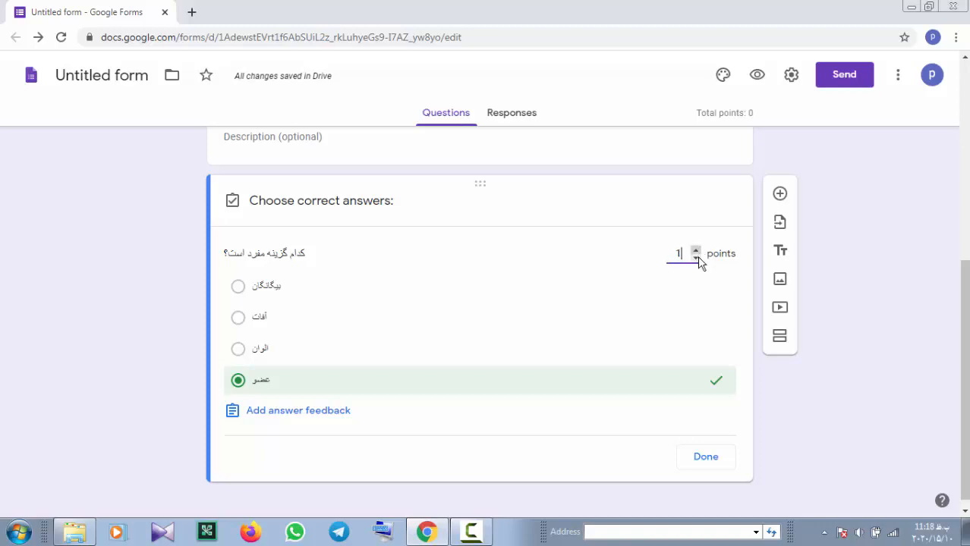
click(705, 459)
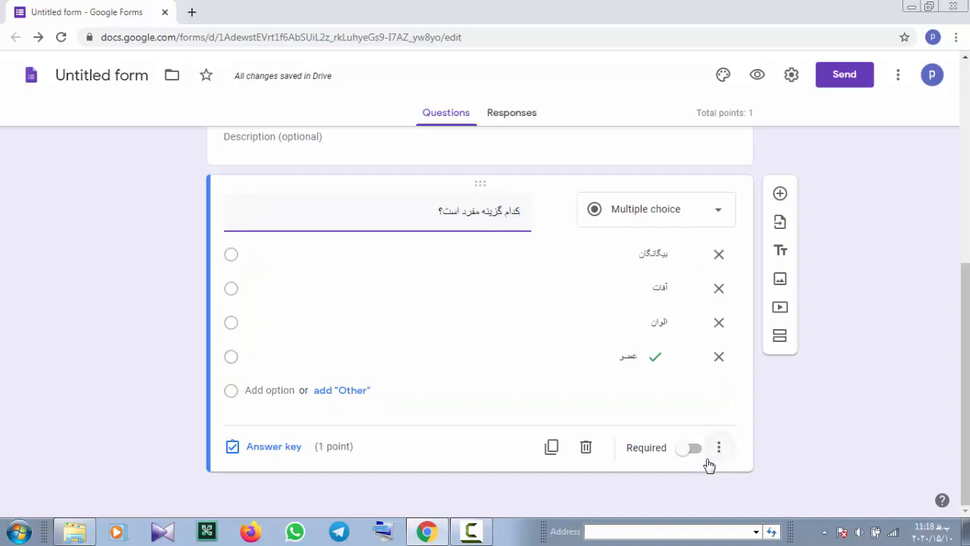
scroll(544, 340, up, 3)
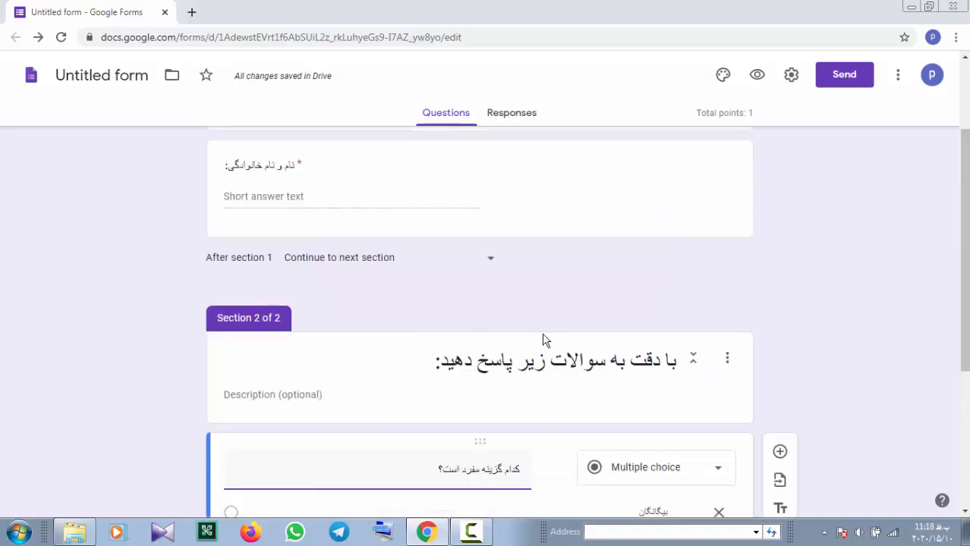
scroll(446, 333, down, 4)
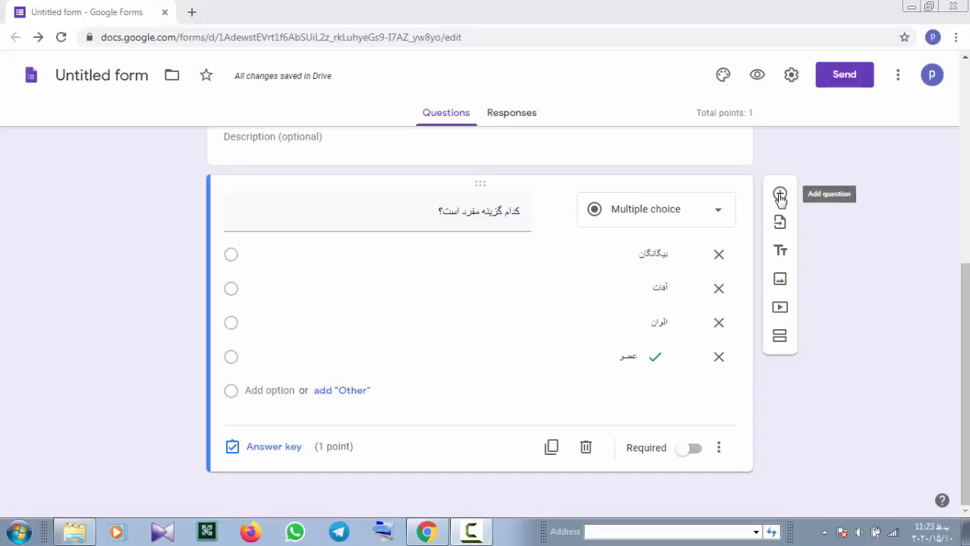
click(779, 196)
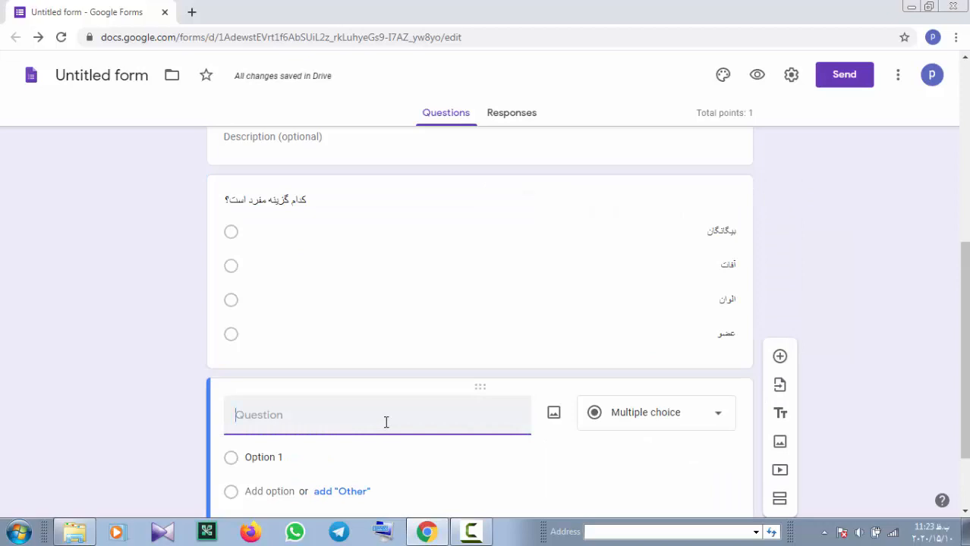
Make the new question a short-answer item titled «مخفف کلمه ی زیر را بنویسید»
text(مخح)
key(BackSpace)
text(فف)
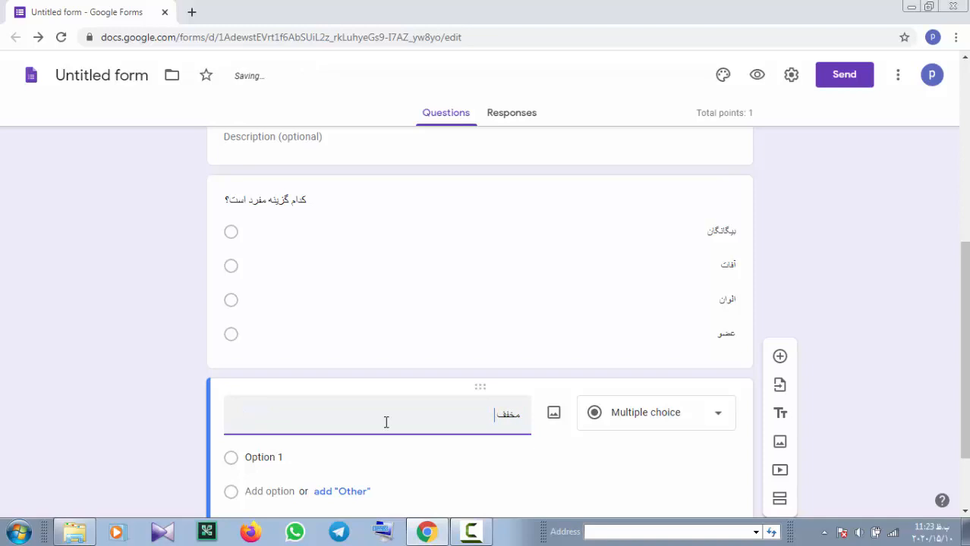
text( کلمه ی زیر را ب)
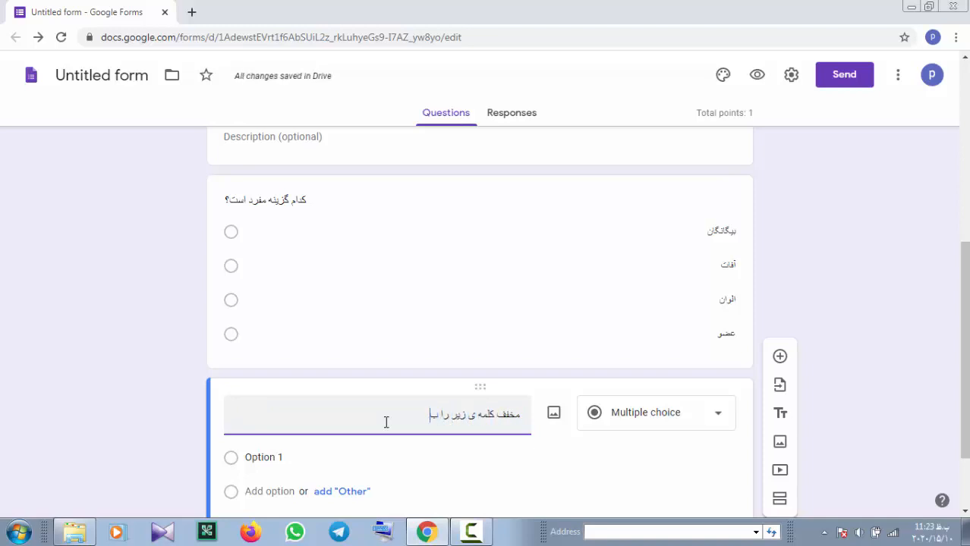
text(نویسید:)
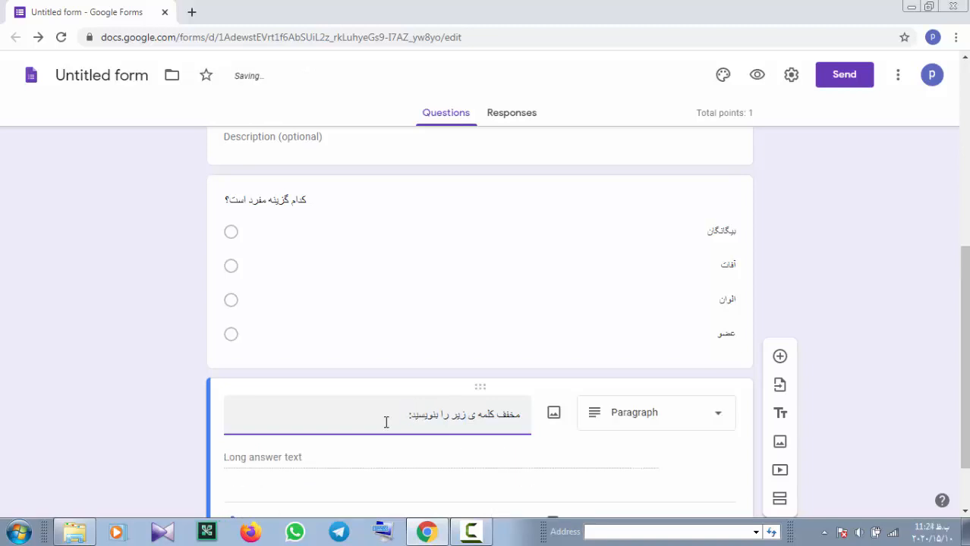
click(719, 421)
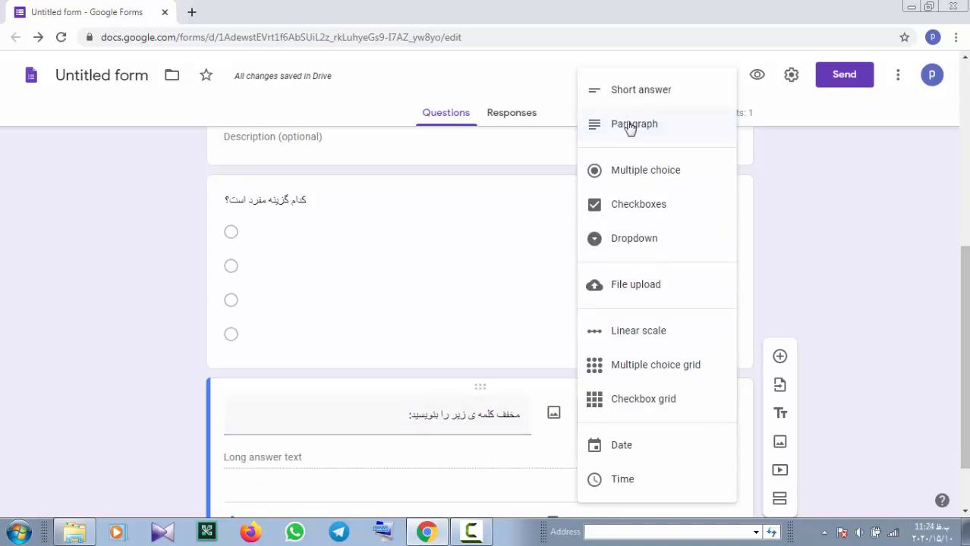
click(638, 93)
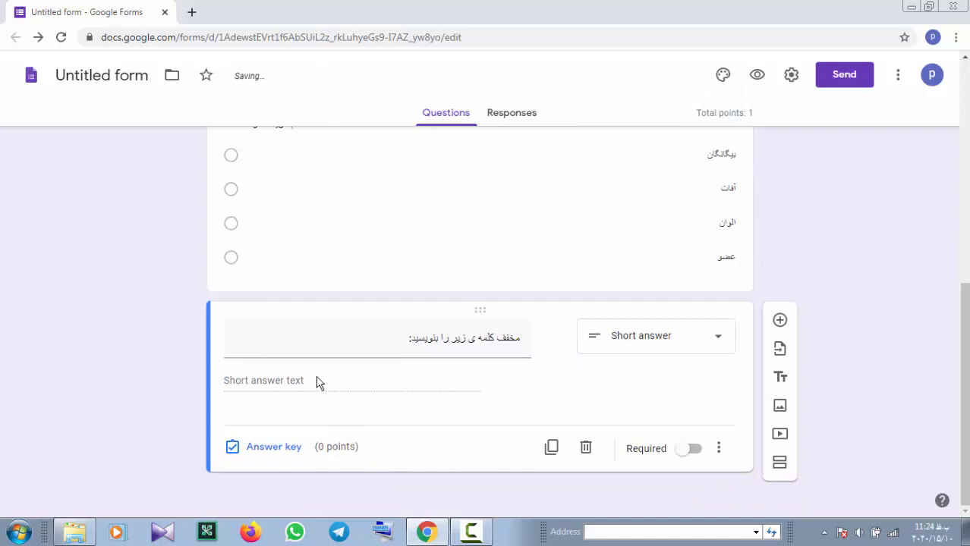
click(401, 343)
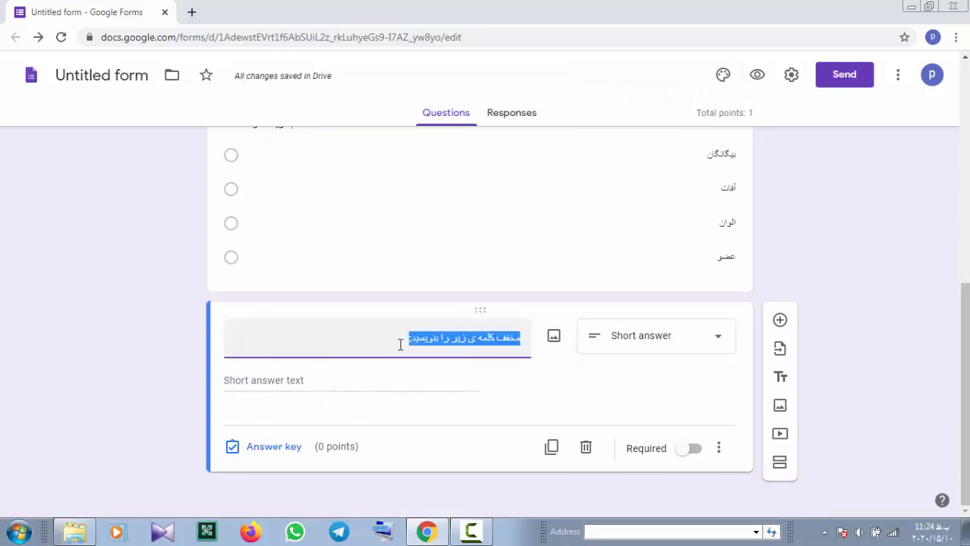
click(400, 344)
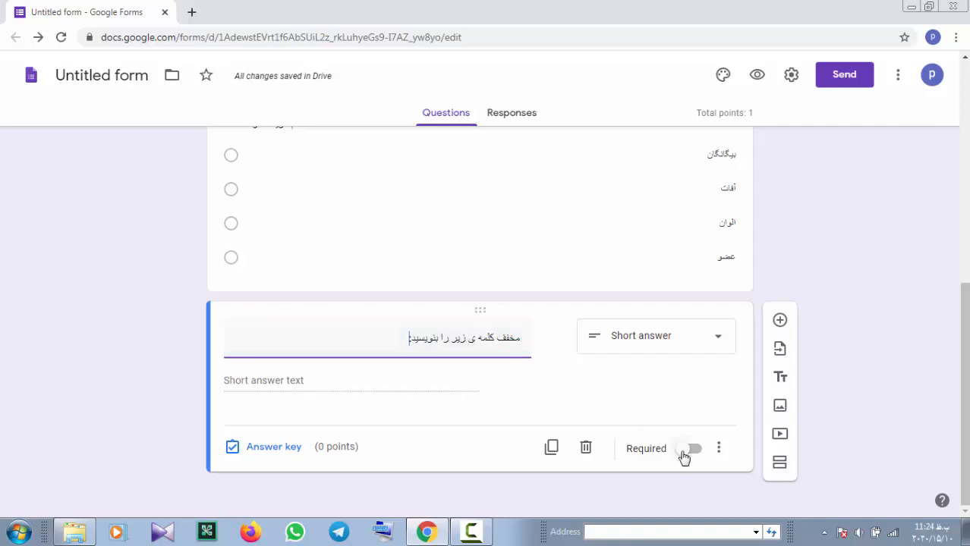
Show the question's description and enter the word to be abbreviated
click(719, 449)
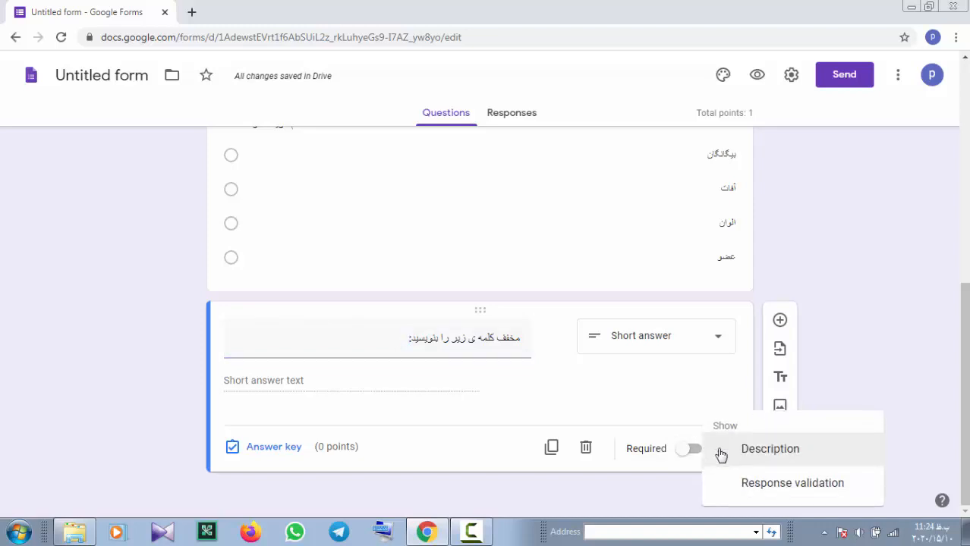
click(704, 403)
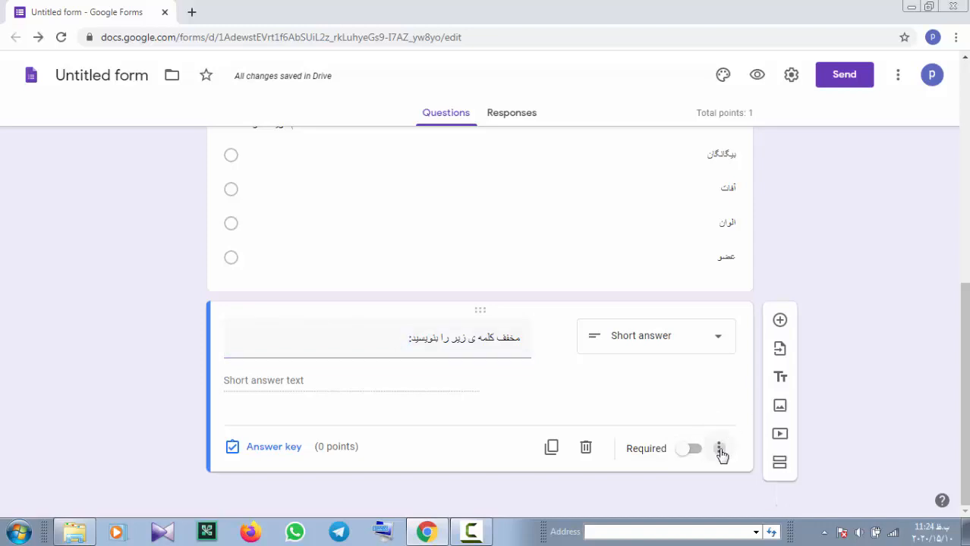
click(720, 452)
click(769, 449)
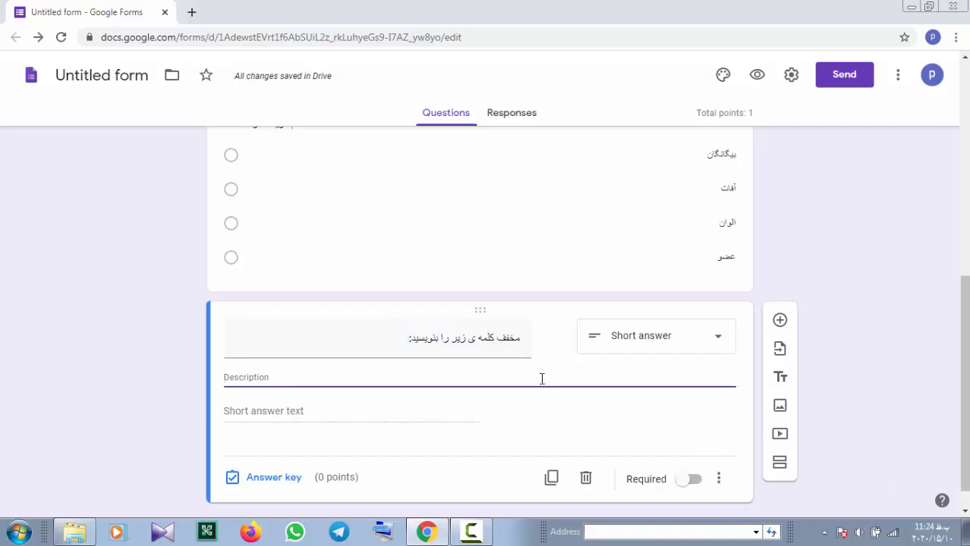
text(ا)
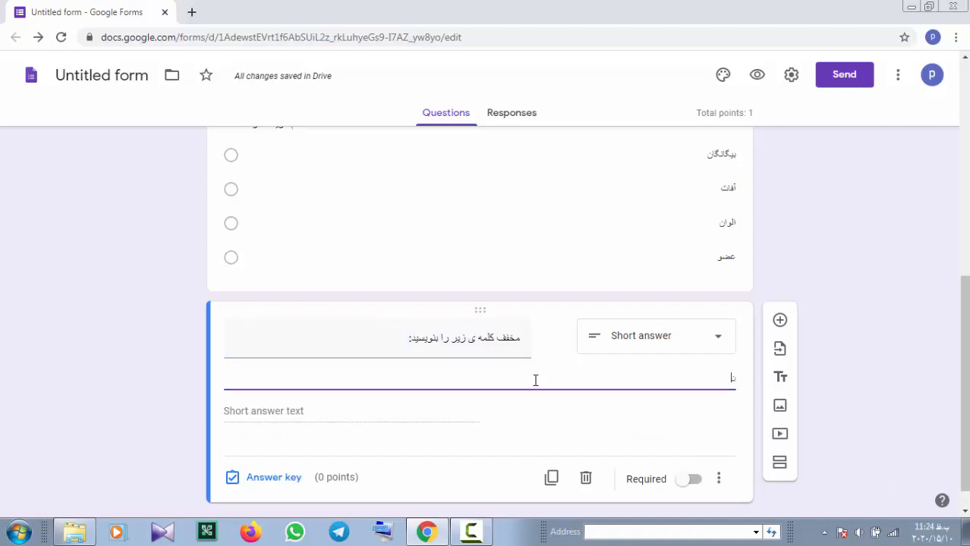
text(گن)
text(ن)
Set ناگه as the single 1-point correct answer, marking all other answers incorrect
click(275, 486)
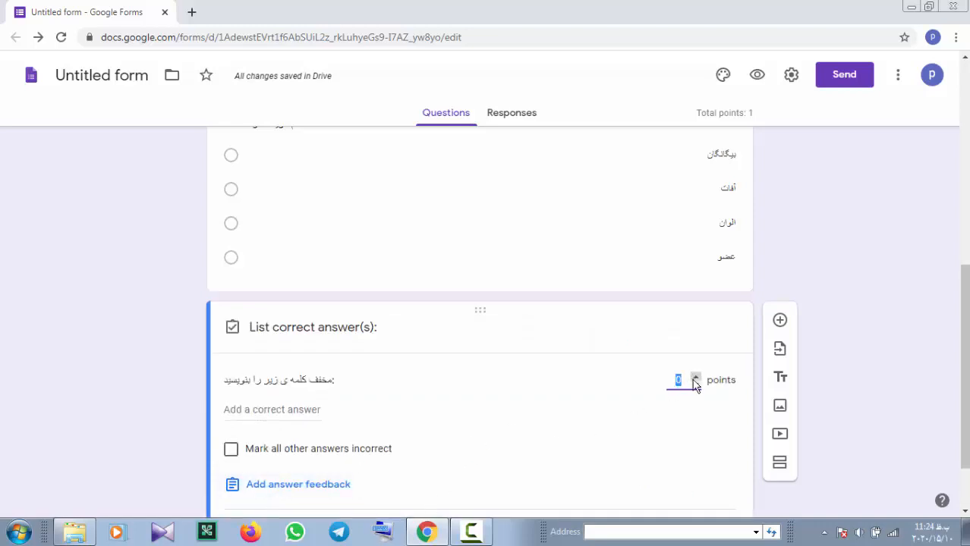
click(286, 411)
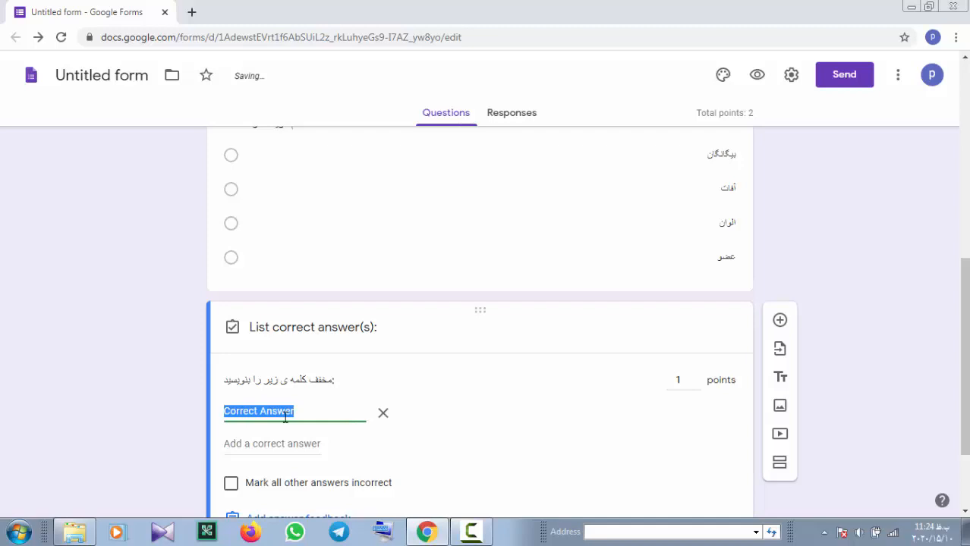
text(گان)
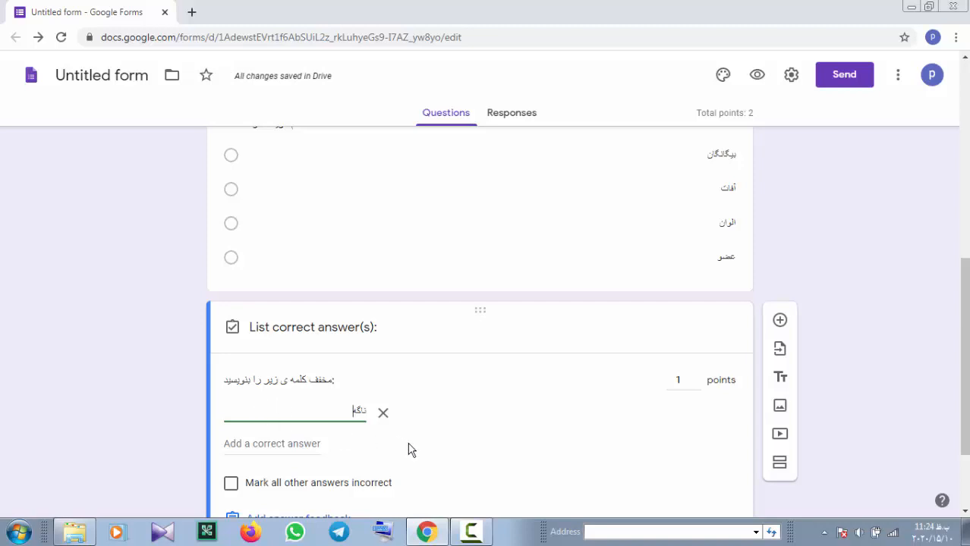
scroll(370, 440, down, 2)
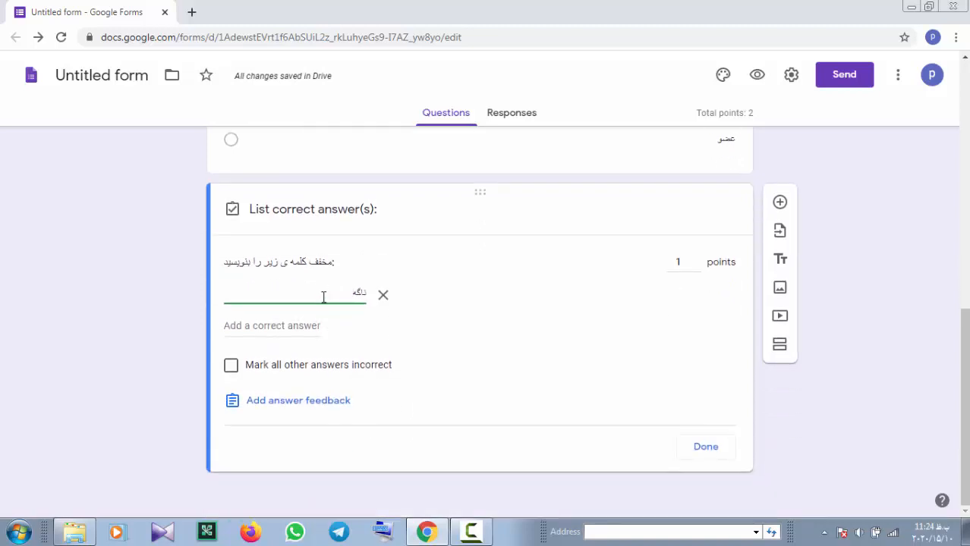
click(285, 328)
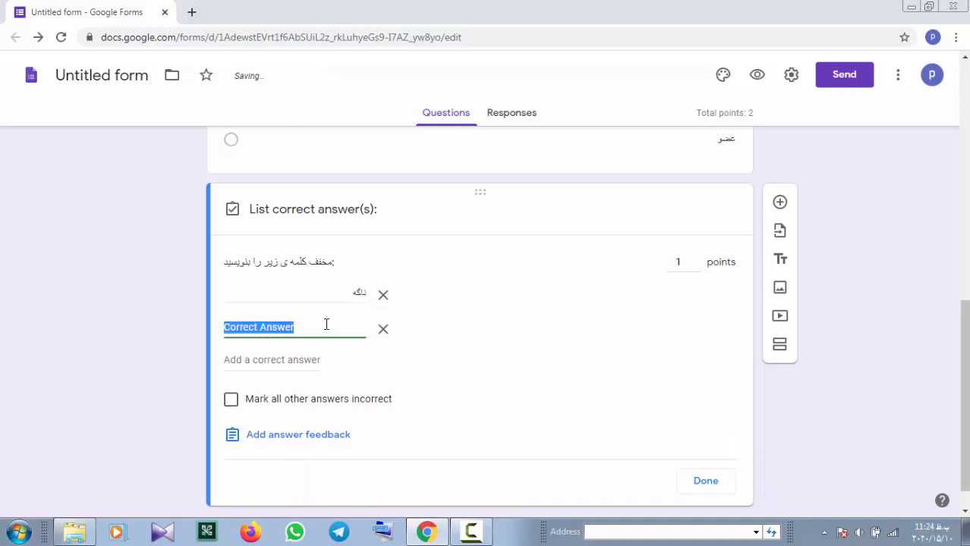
click(382, 331)
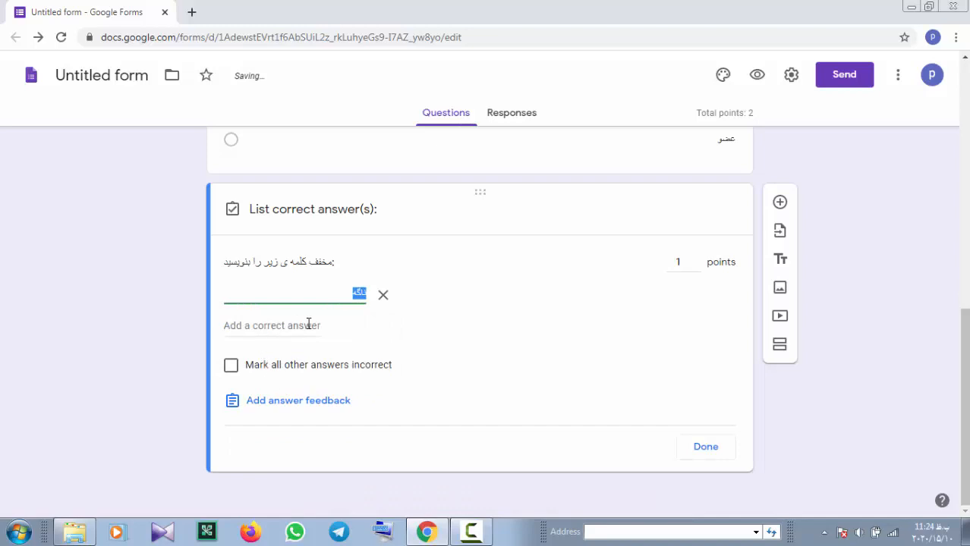
click(302, 372)
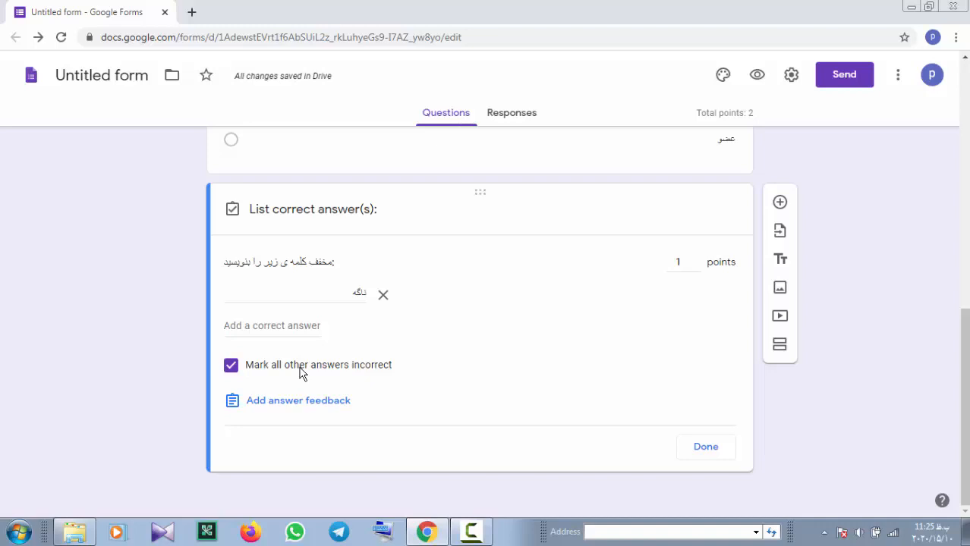
click(688, 451)
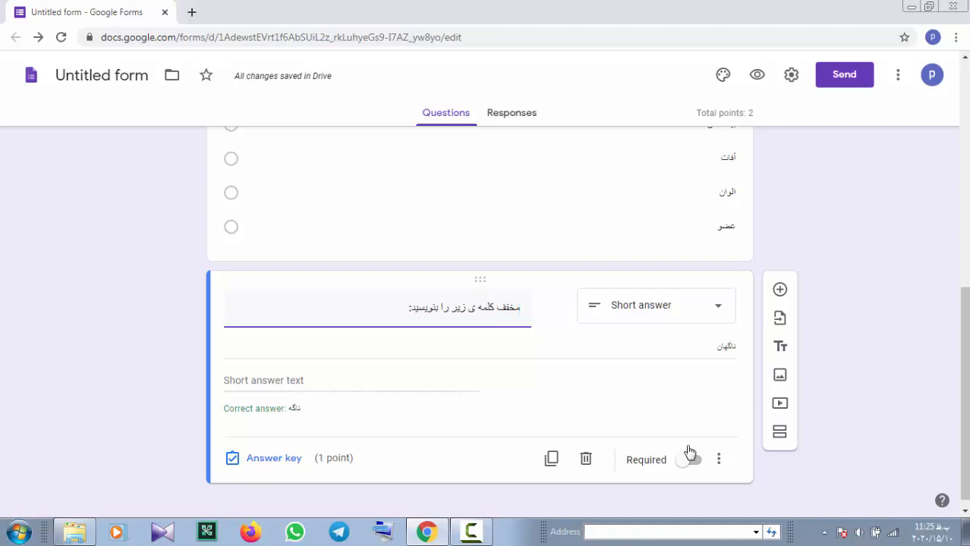
Duplicate the abbreviation question and change its description word to اگرچه
click(551, 458)
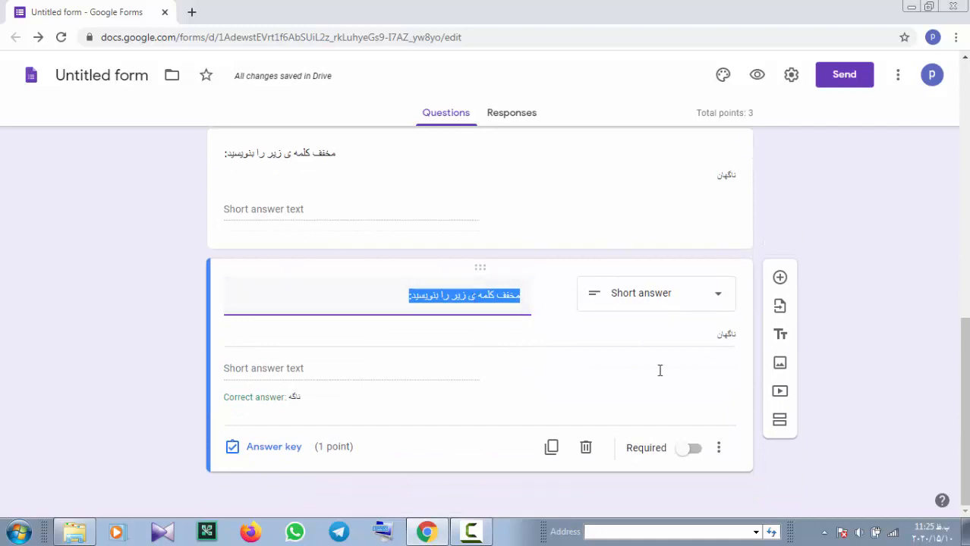
double_click(718, 338)
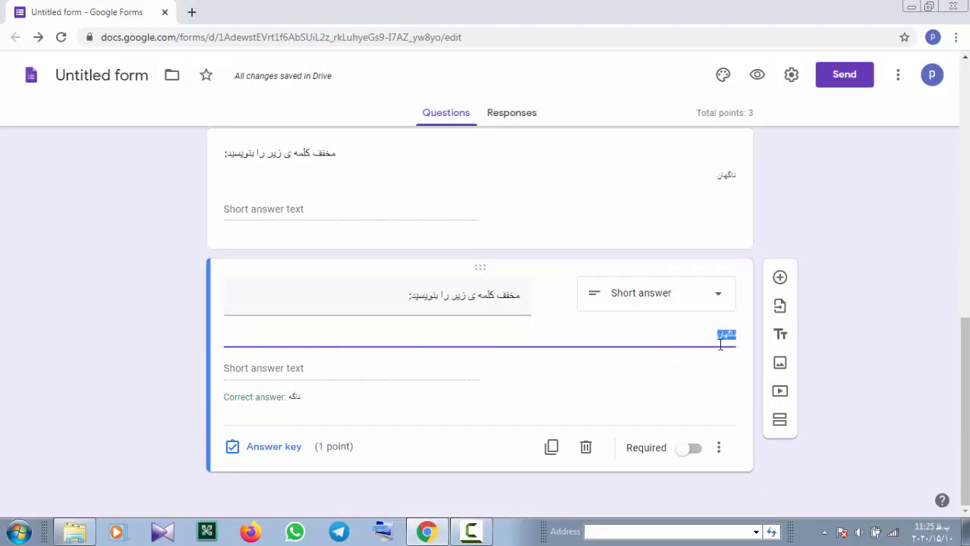
text(اگرچ)
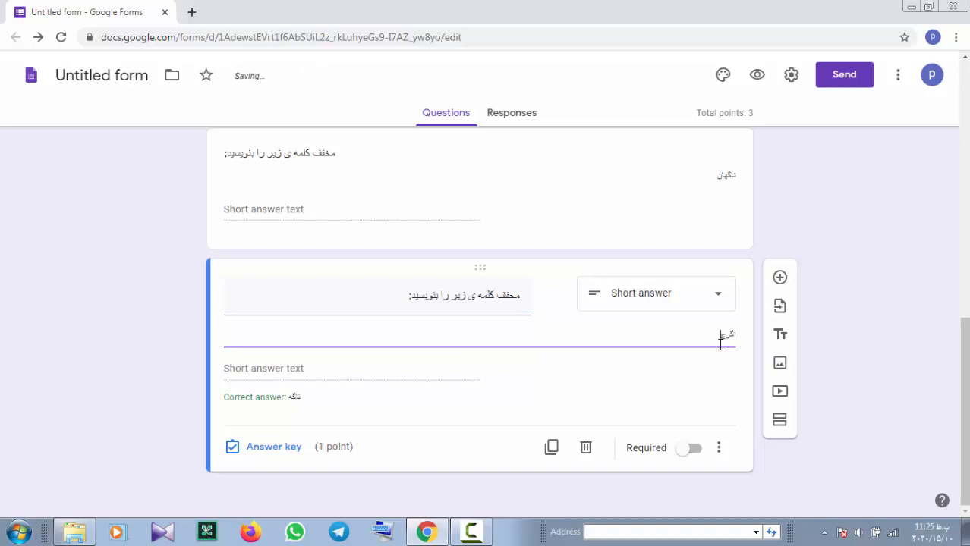
text(ه)
Replace the copy's correct answer with ارجه in the answer key
click(273, 447)
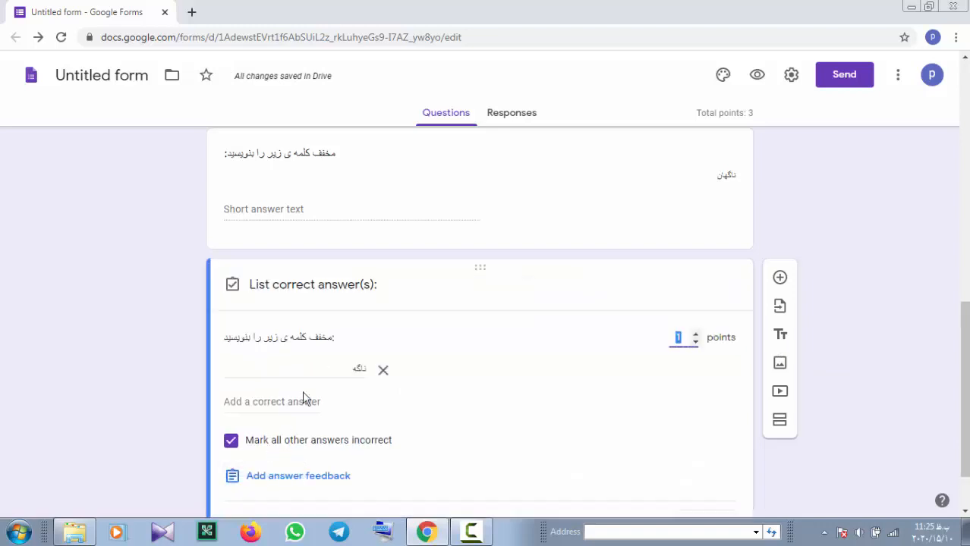
double_click(322, 369)
key(BackSpace)
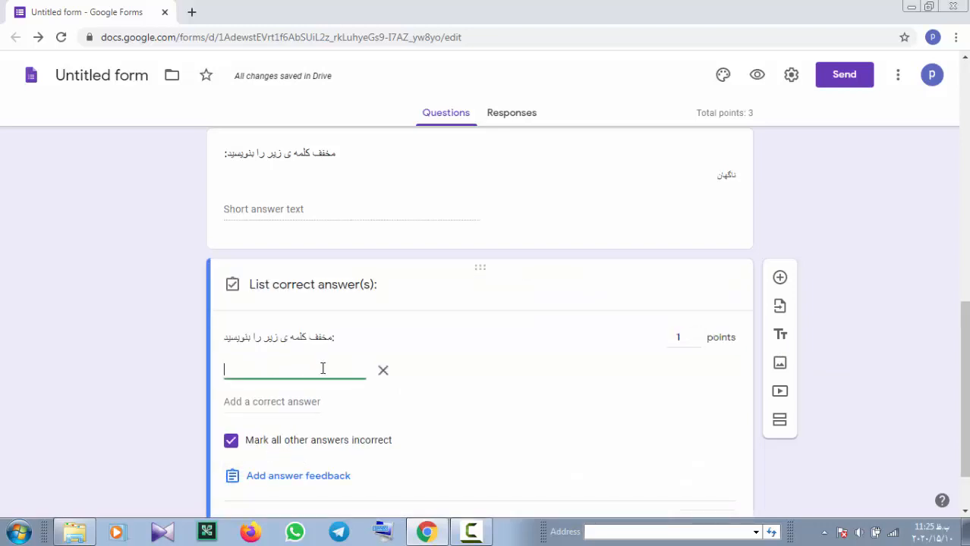
text(ارجه)
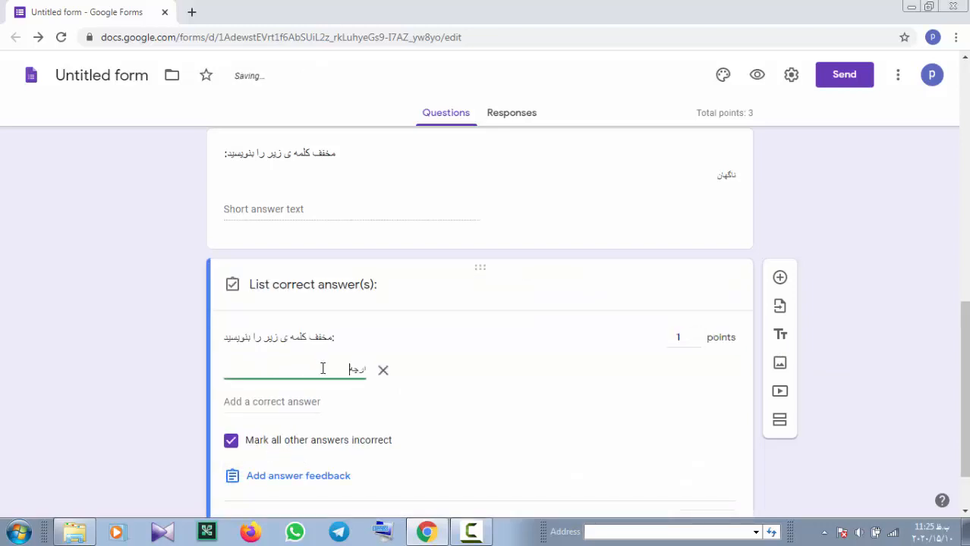
scroll(368, 373, down, 1)
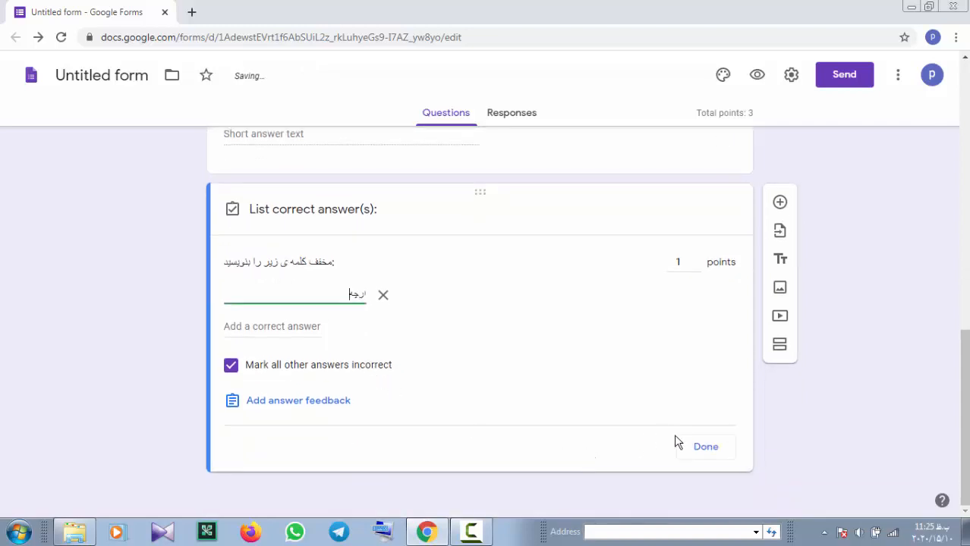
click(704, 447)
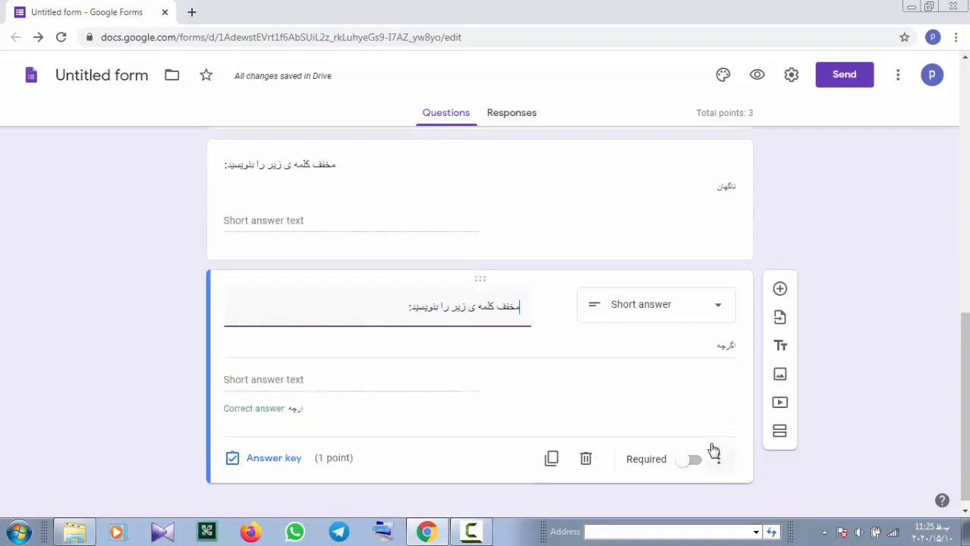
Add a question asking «کدام کلمات هم خانواده ی کلمه ی عامل هستند»
click(780, 289)
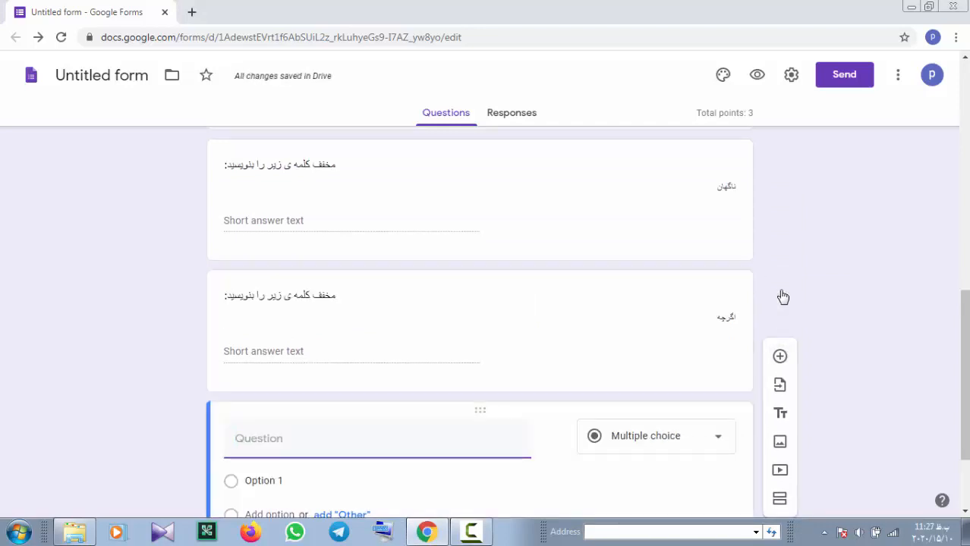
click(382, 450)
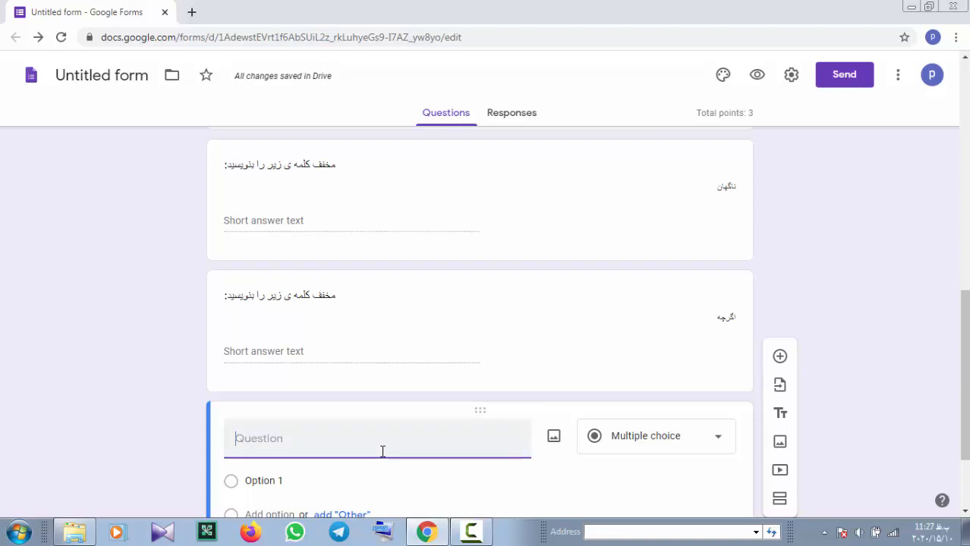
text(کدام)
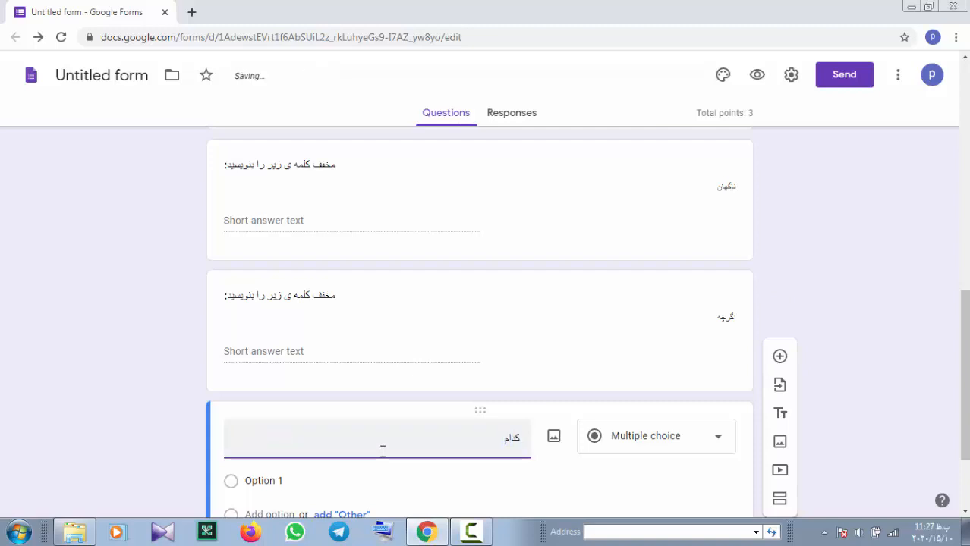
text( کلمات هم خانواده ی)
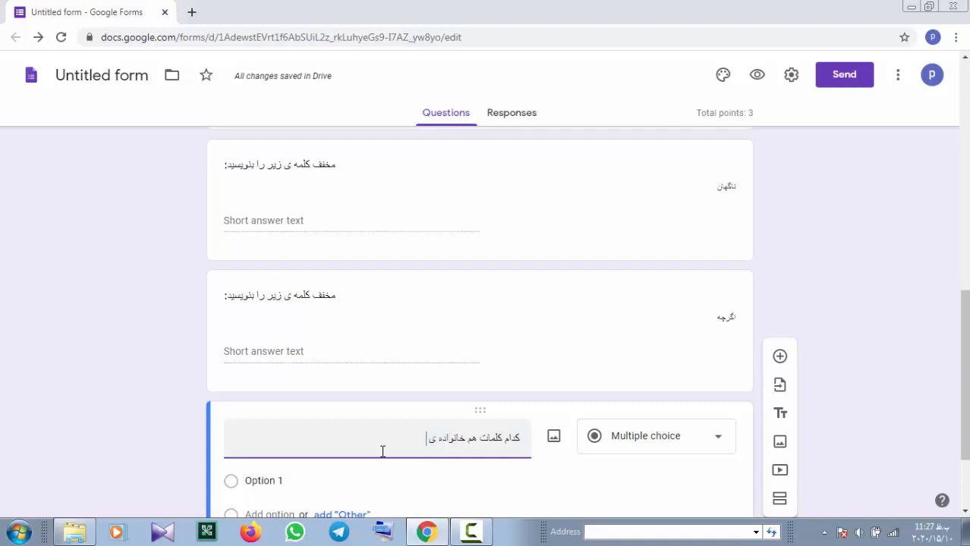
text( کلمه ی)
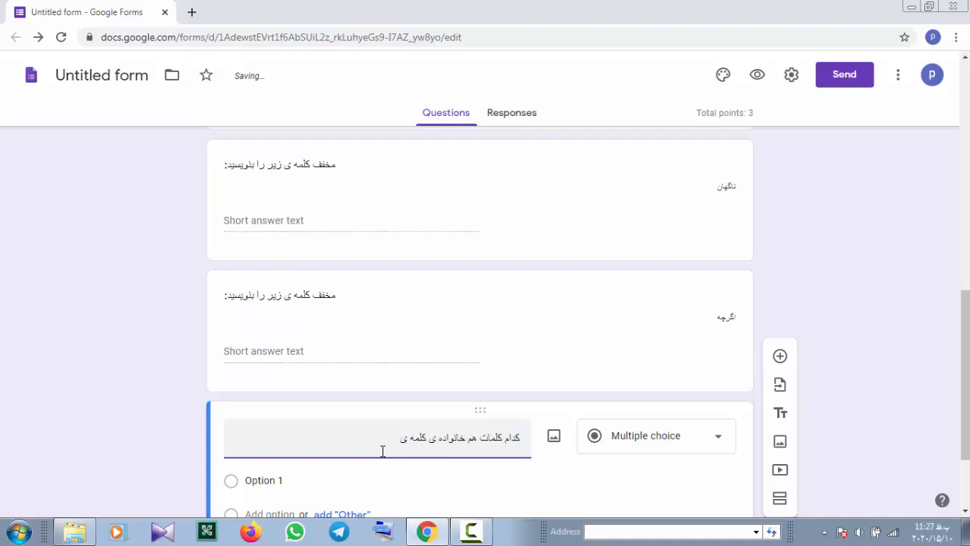
text( عامل هستند؟)
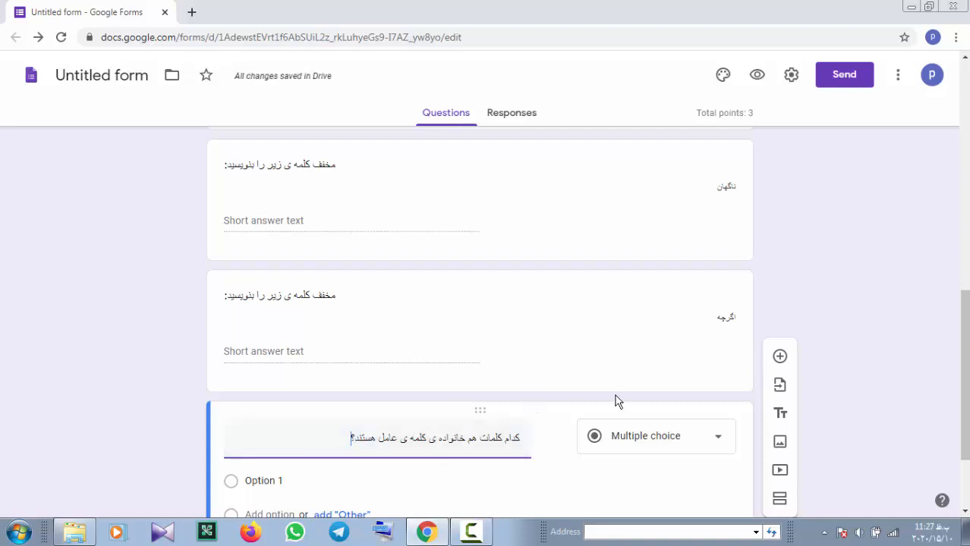
scroll(573, 402, down, 2)
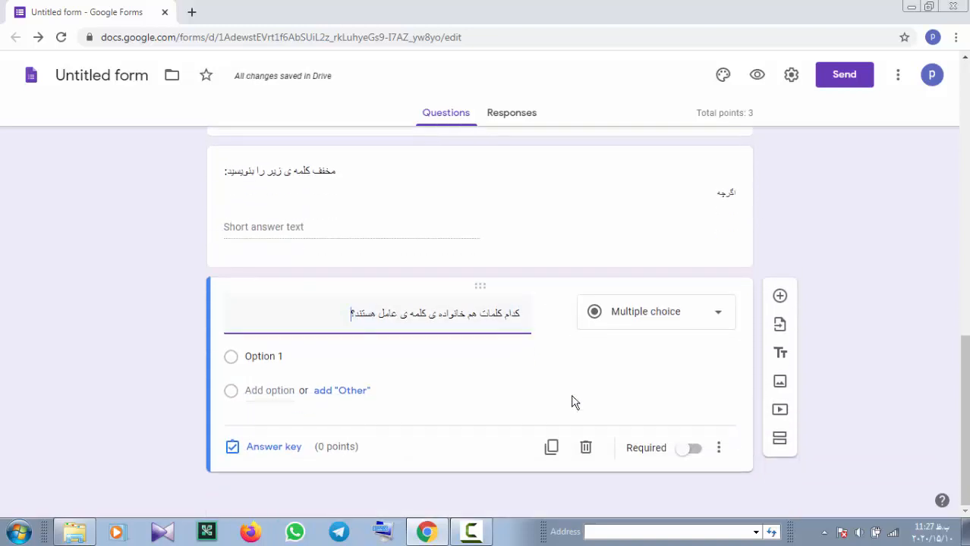
Make it a checkboxes question with options علما, عمل, اعمال, عالم and معلم
click(718, 314)
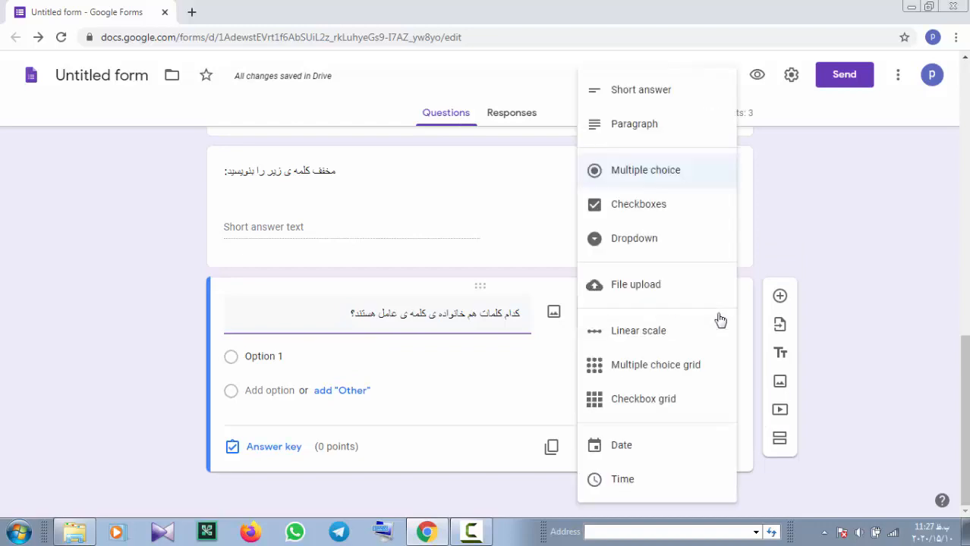
click(662, 210)
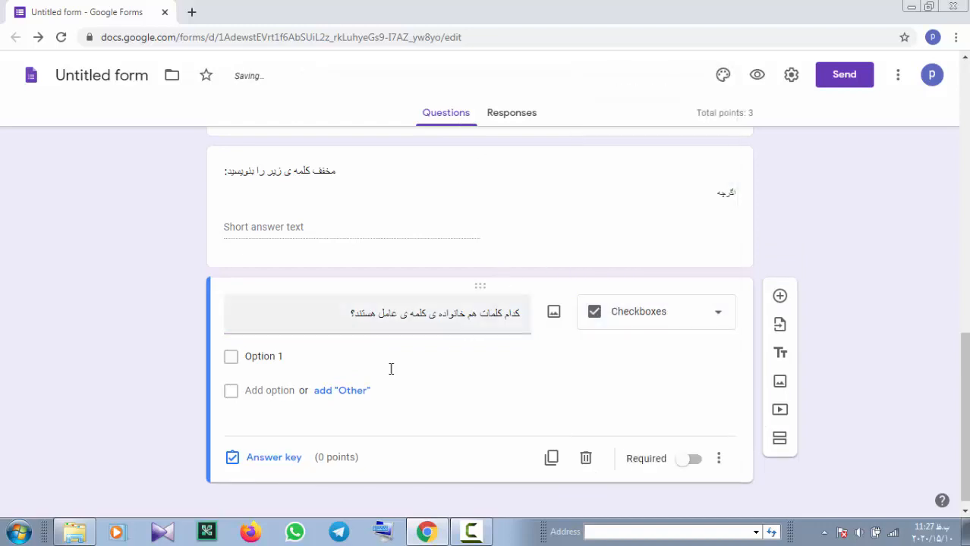
click(301, 360)
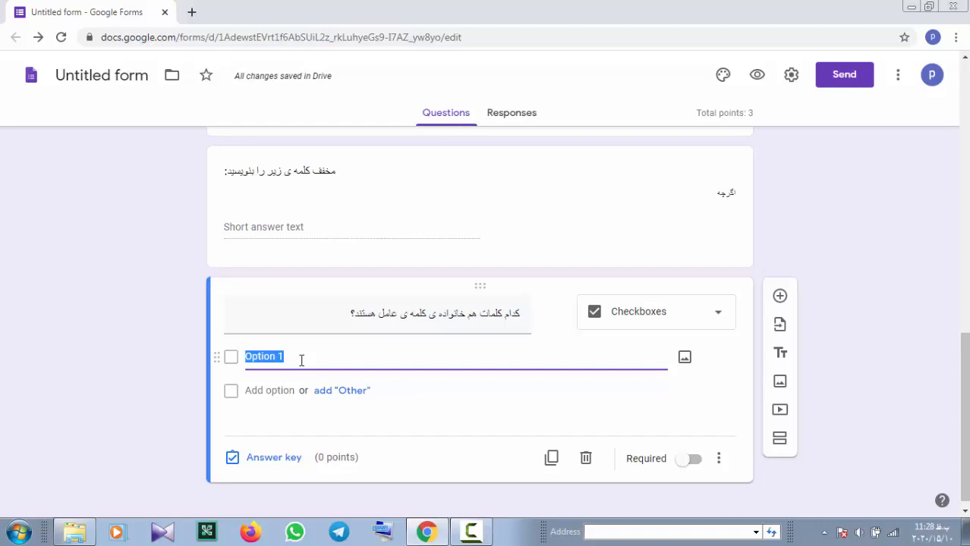
text(علامت)
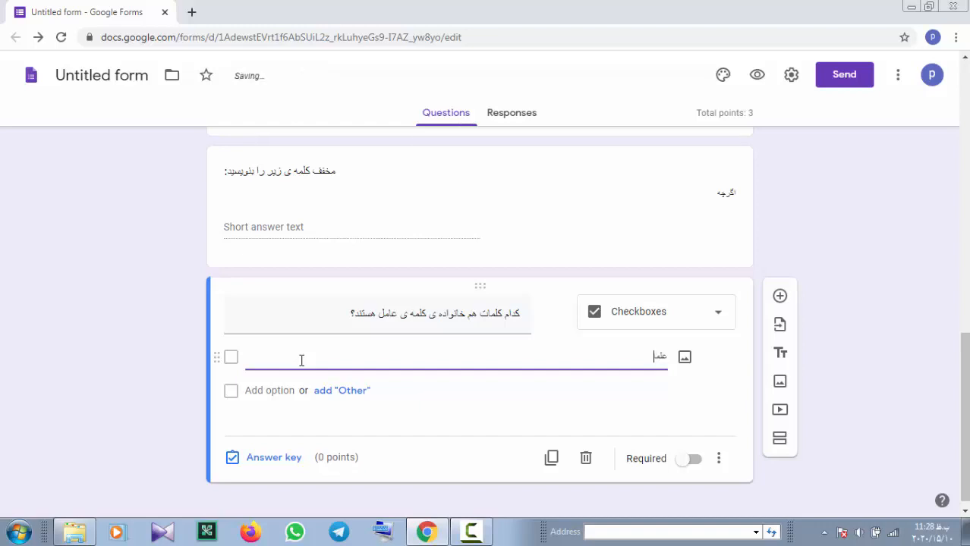
key(Return)
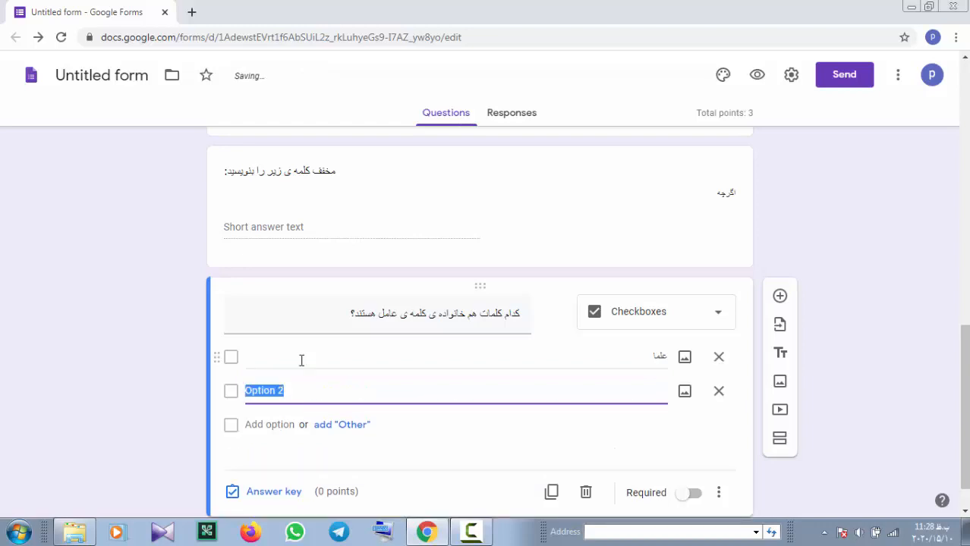
text(عمل)
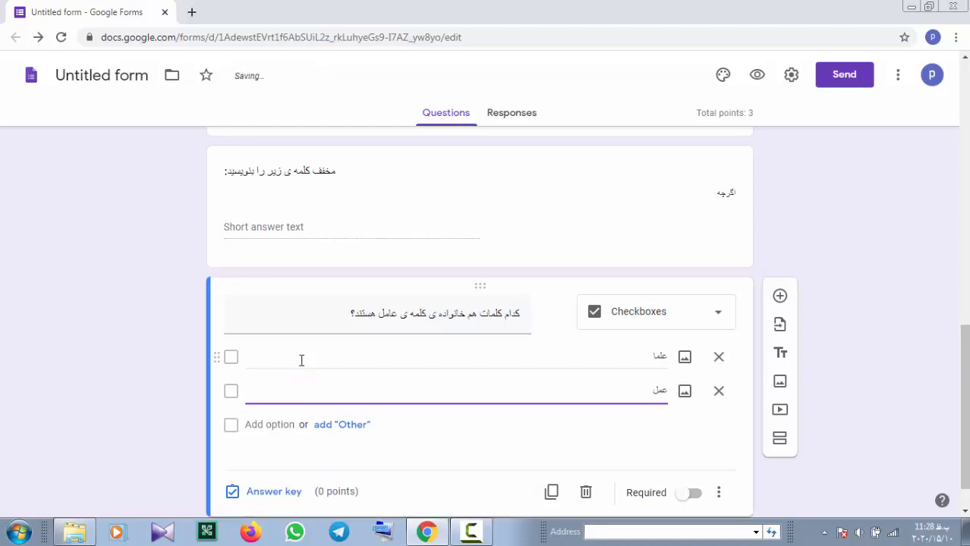
key(Return)
text(اع)
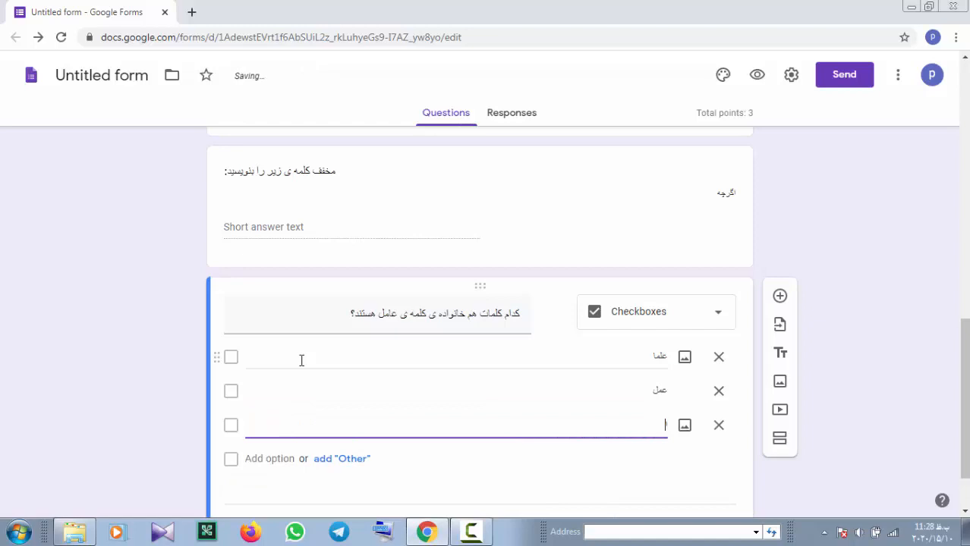
text(مال)
key(Return)
text(عا)
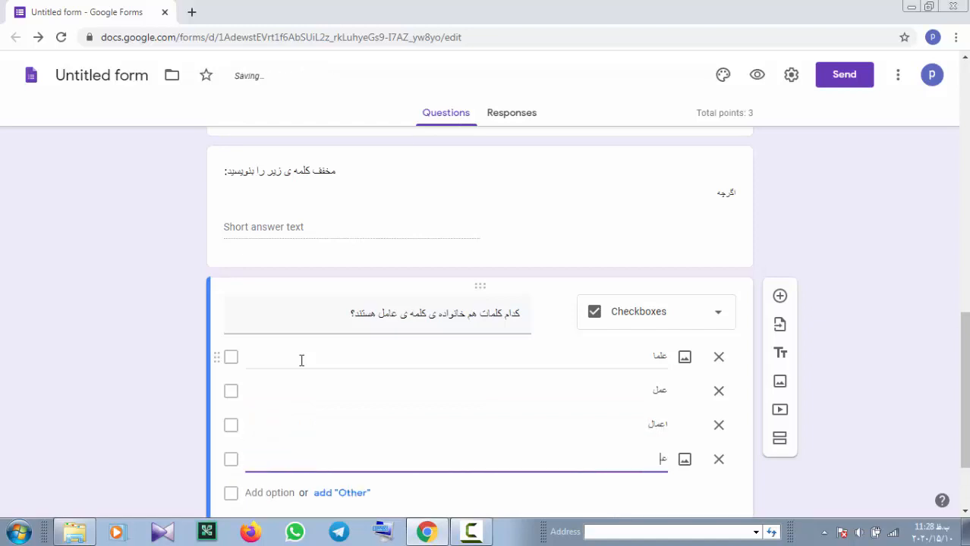
text(لم)
key(Return)
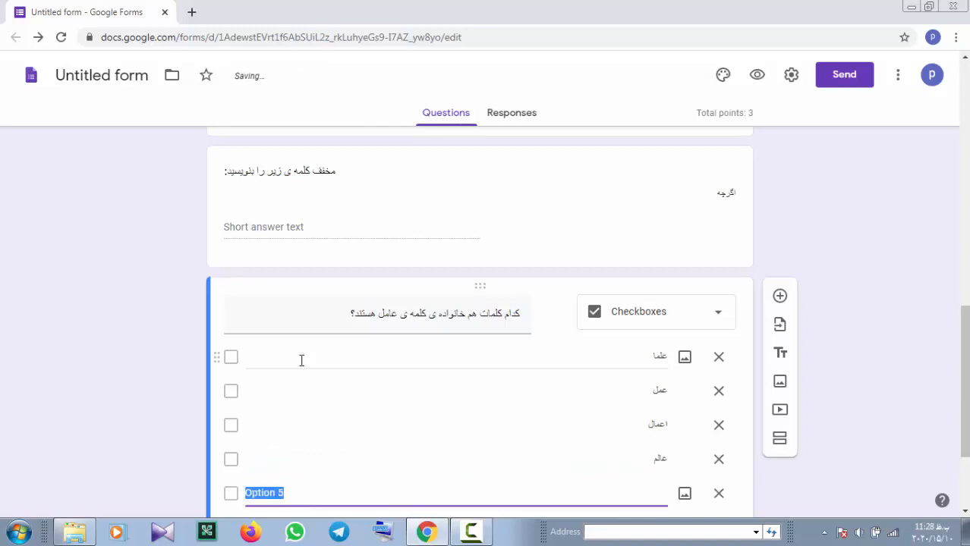
text(معلم)
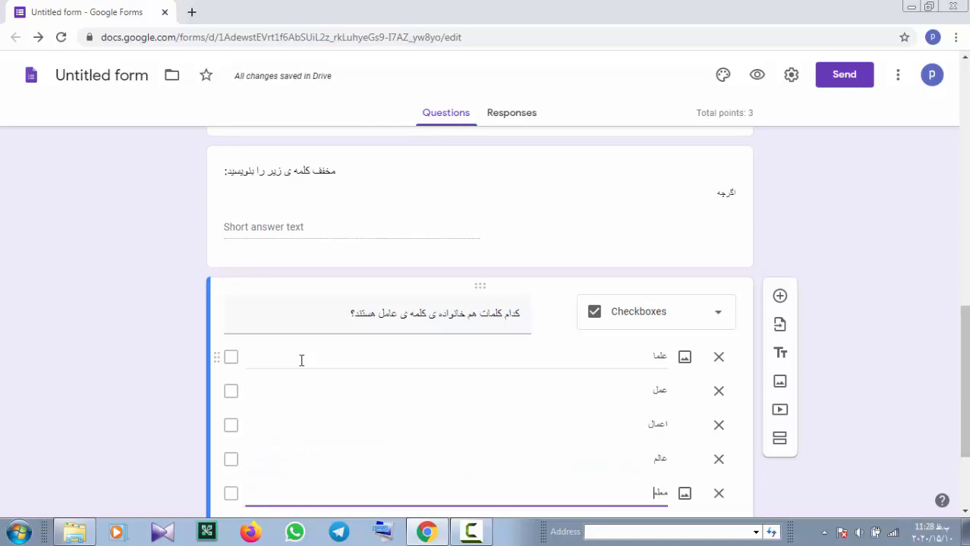
scroll(515, 342, down, 2)
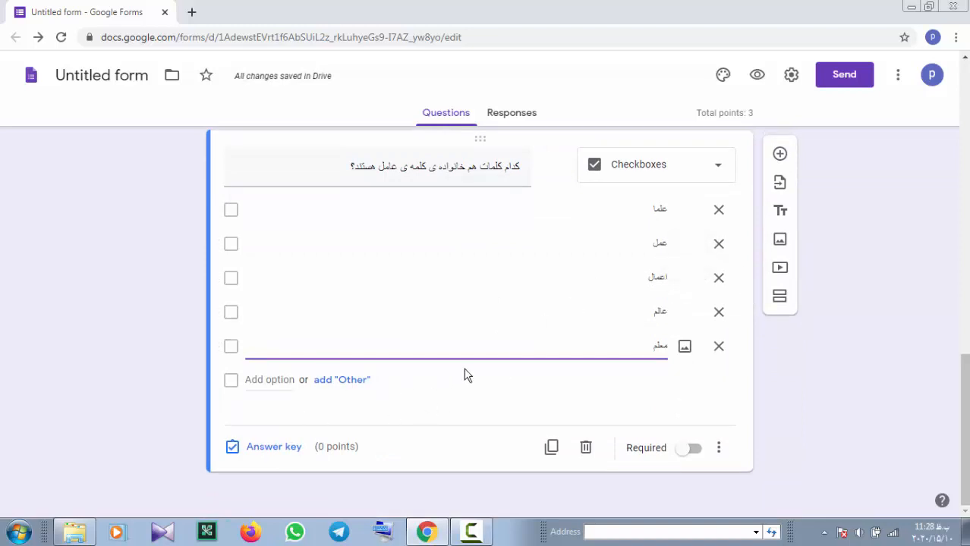
Give the checkbox question 1 point with عمل and اعمال as correct answers
click(261, 447)
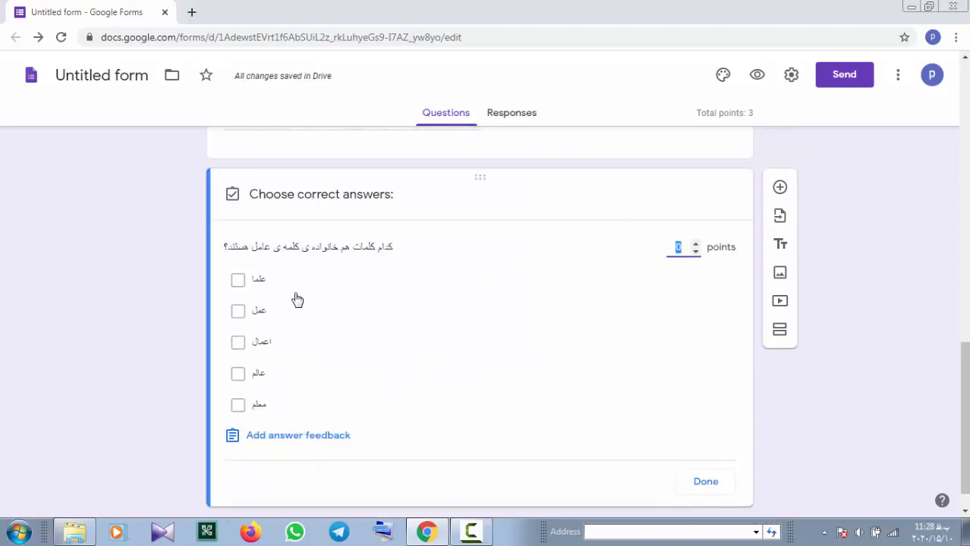
click(695, 244)
click(238, 313)
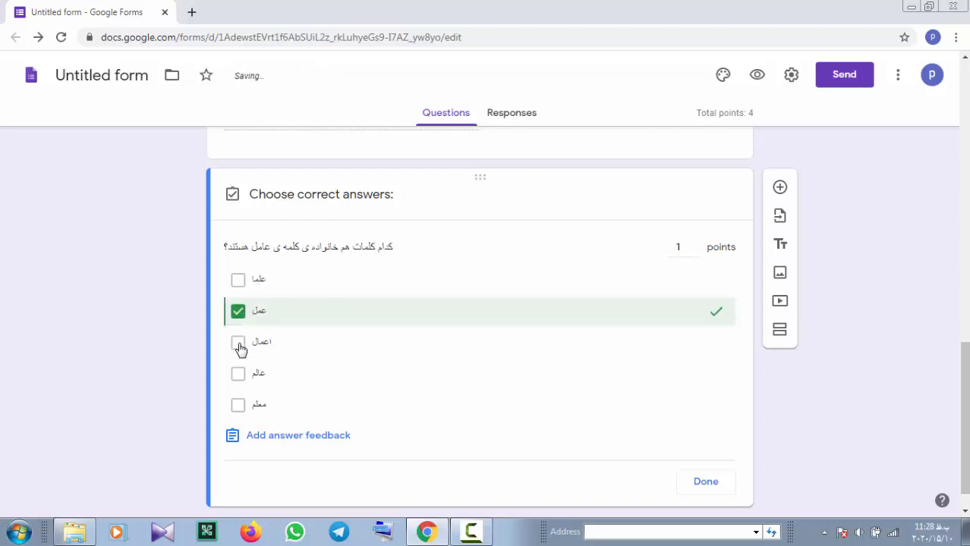
click(238, 344)
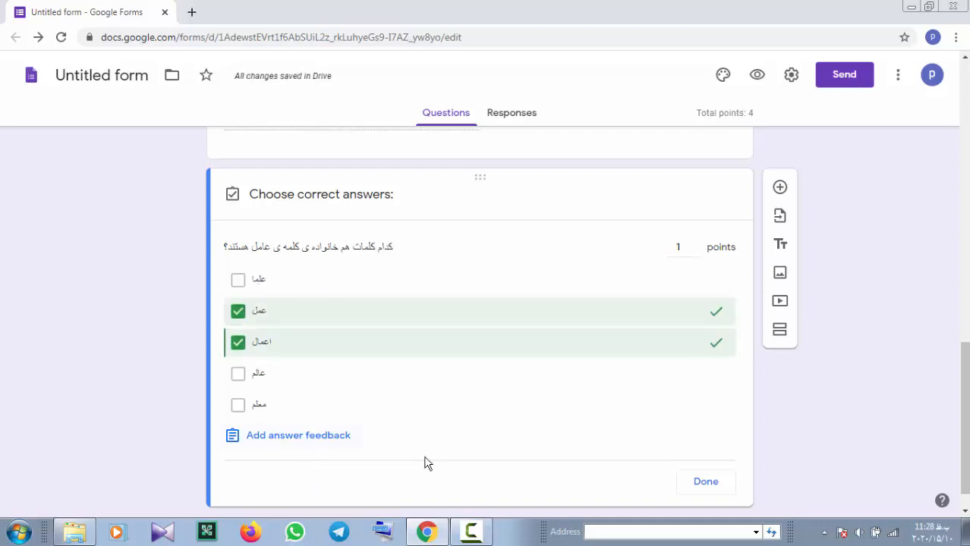
click(705, 483)
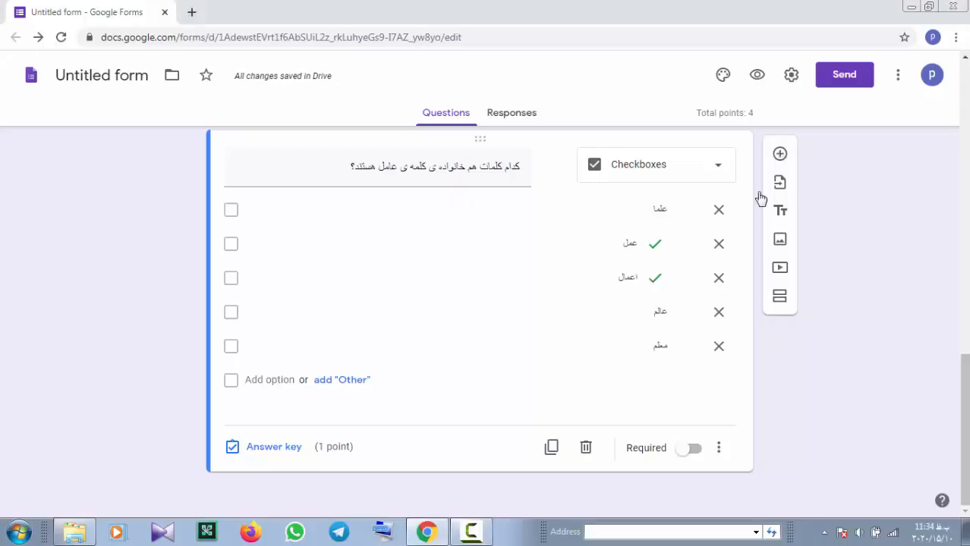
Add a dropdown question «آرامگاه فردوسی در کدام شهر است؟»
click(779, 153)
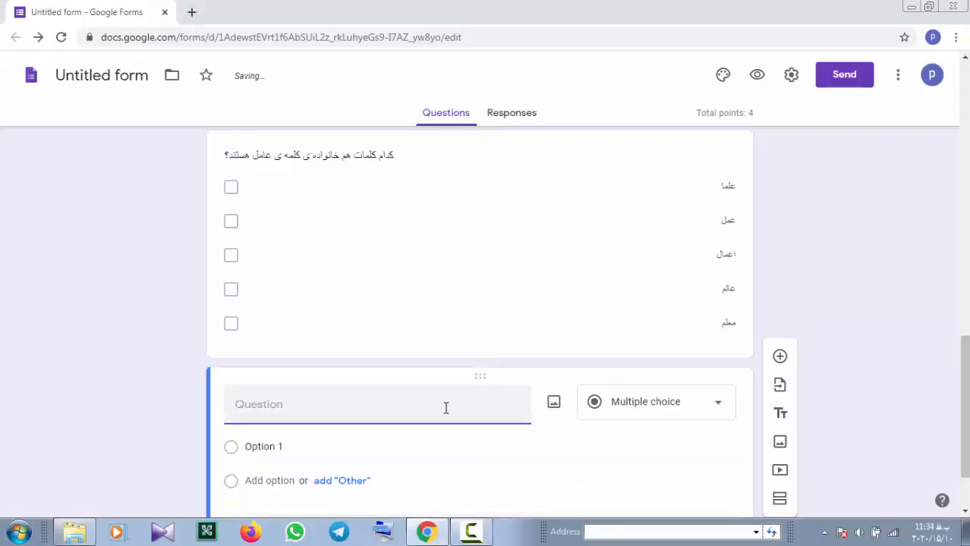
text(ا)
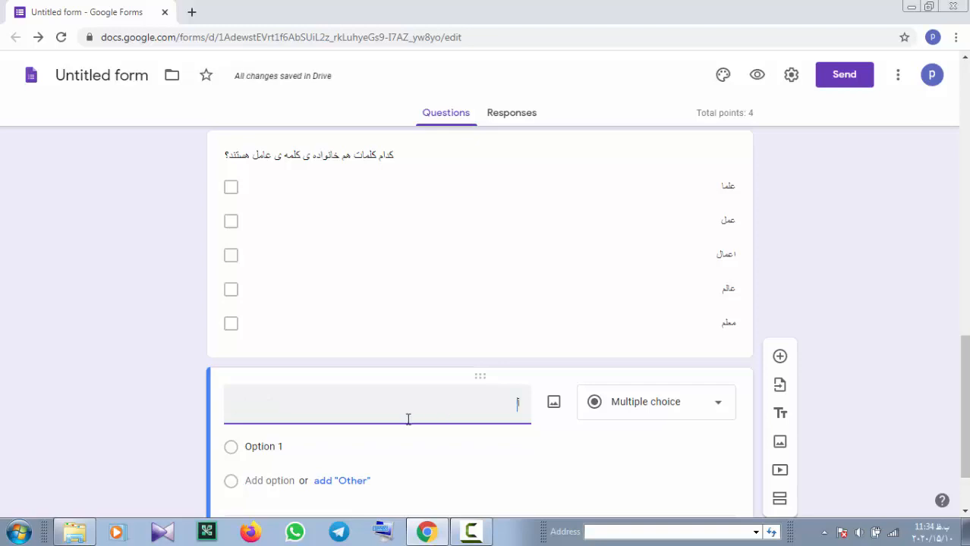
text(رامگاه)
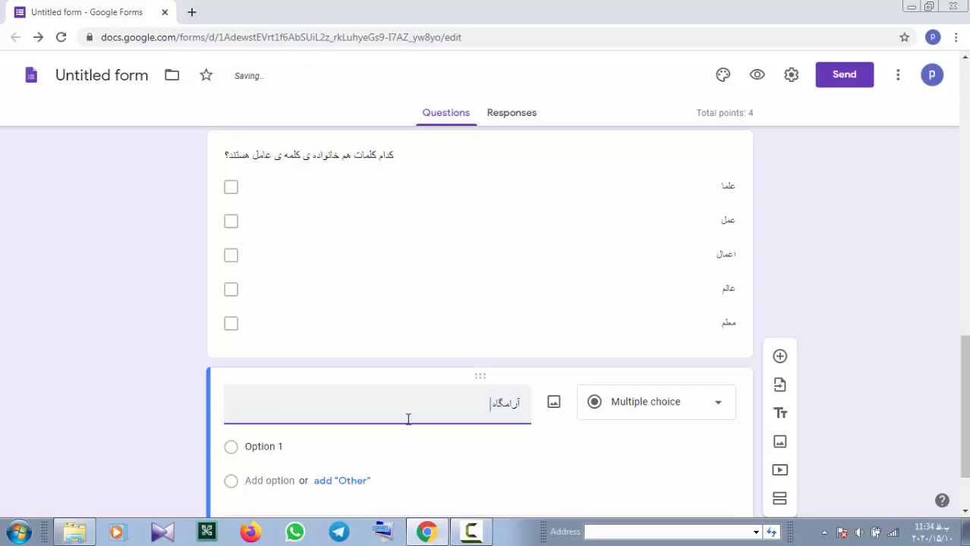
text( ف)
text(کدام شهر)
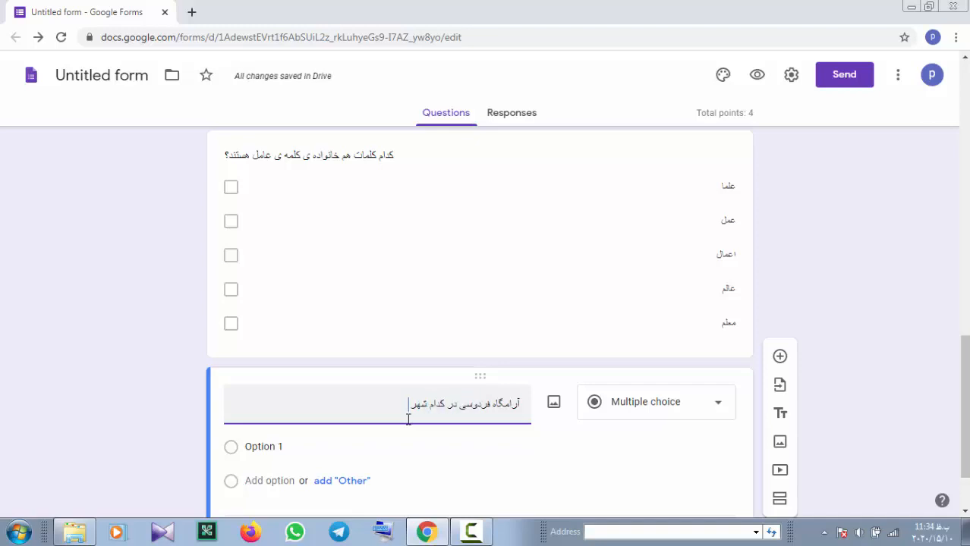
text(ت؟)
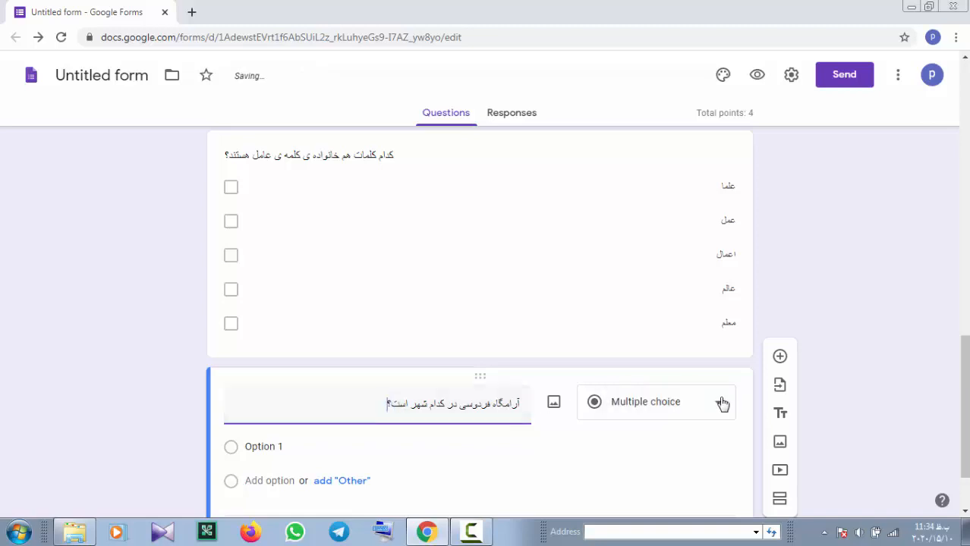
click(722, 403)
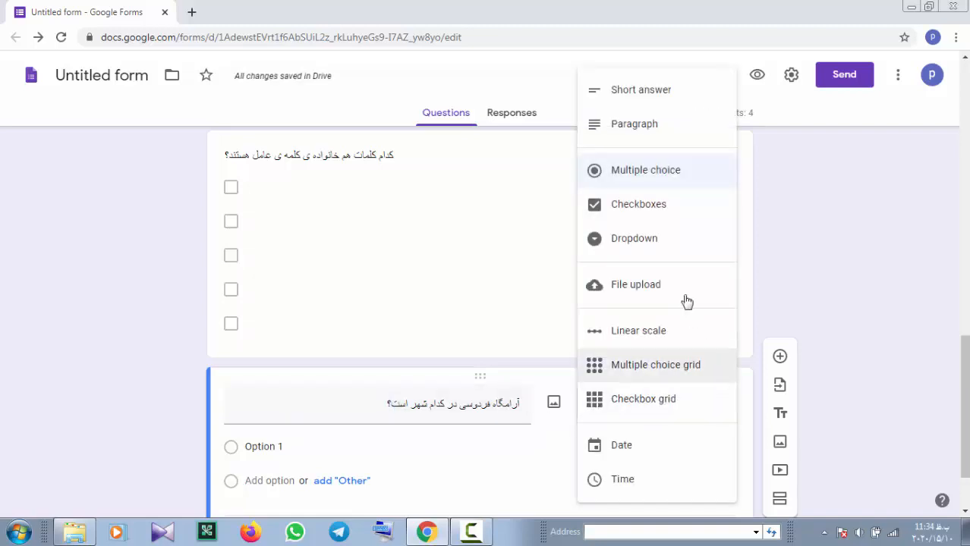
click(652, 239)
Enter شیراز as the first dropdown choice and begin a second one
click(262, 354)
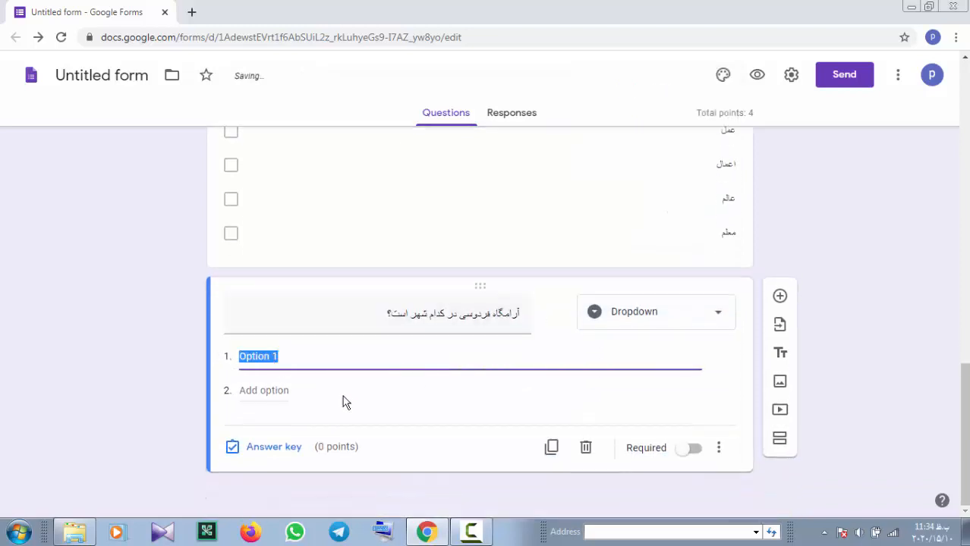
text(شیراز)
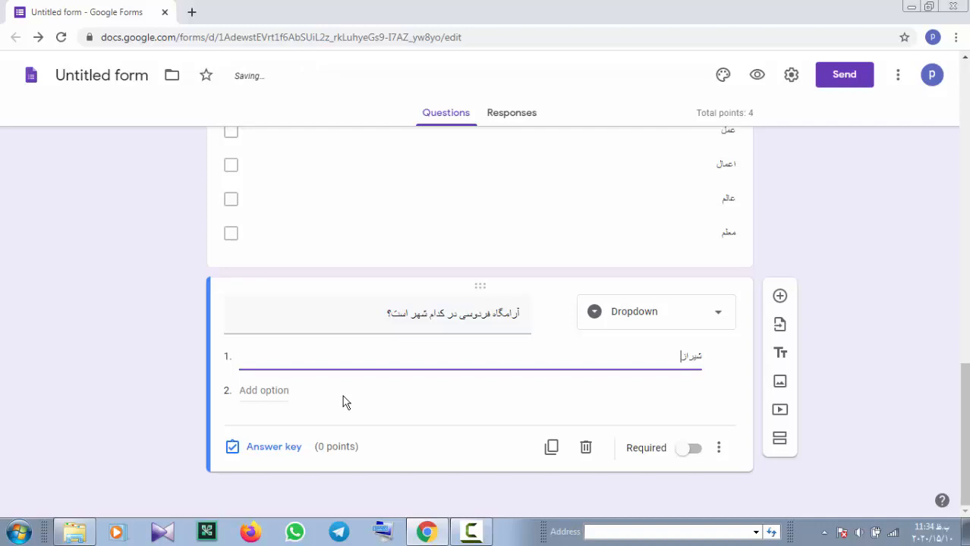
key(Return)
text(ا)
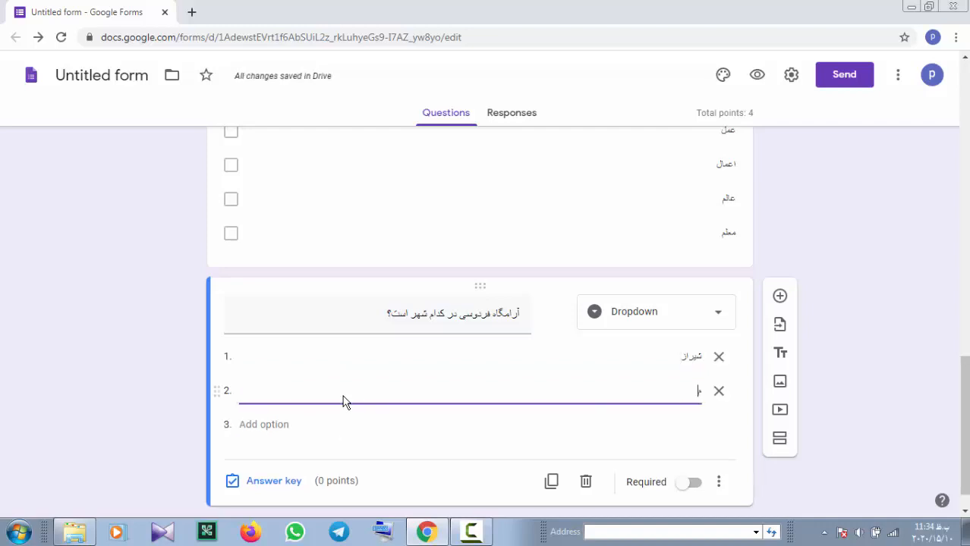
text(شه)
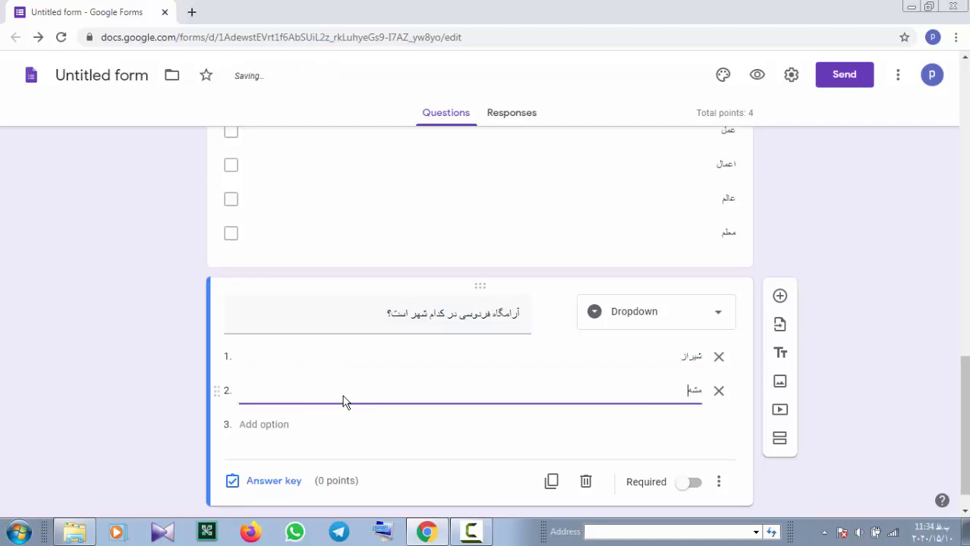
text(د)
Add طوس as a choice, make it the correct 1-point answer, then insert a new question
key(Return)
text(طوس)
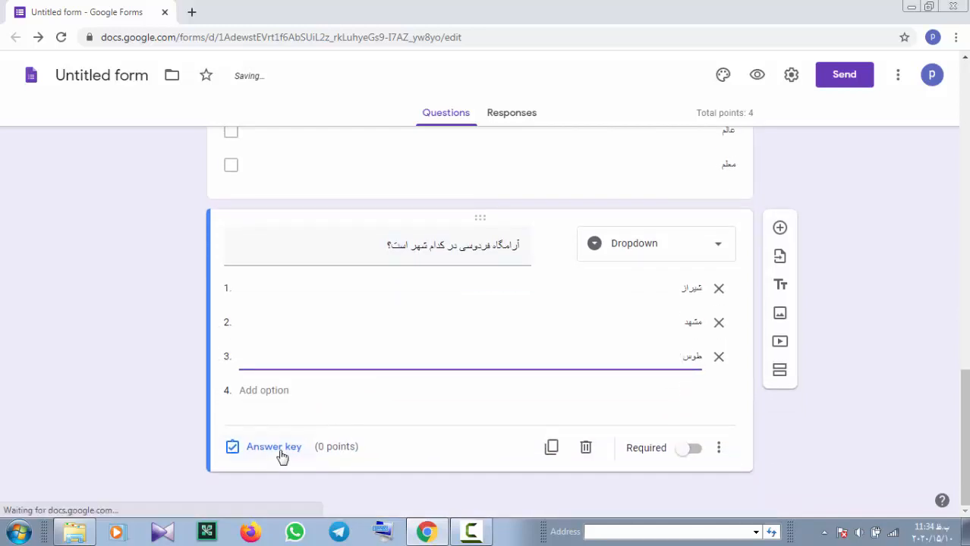
click(275, 447)
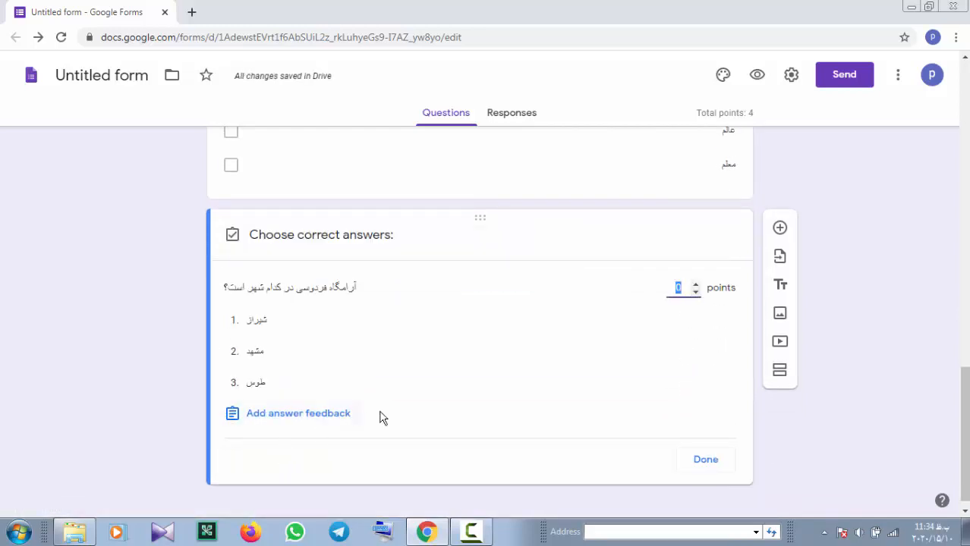
click(695, 285)
click(255, 384)
click(698, 461)
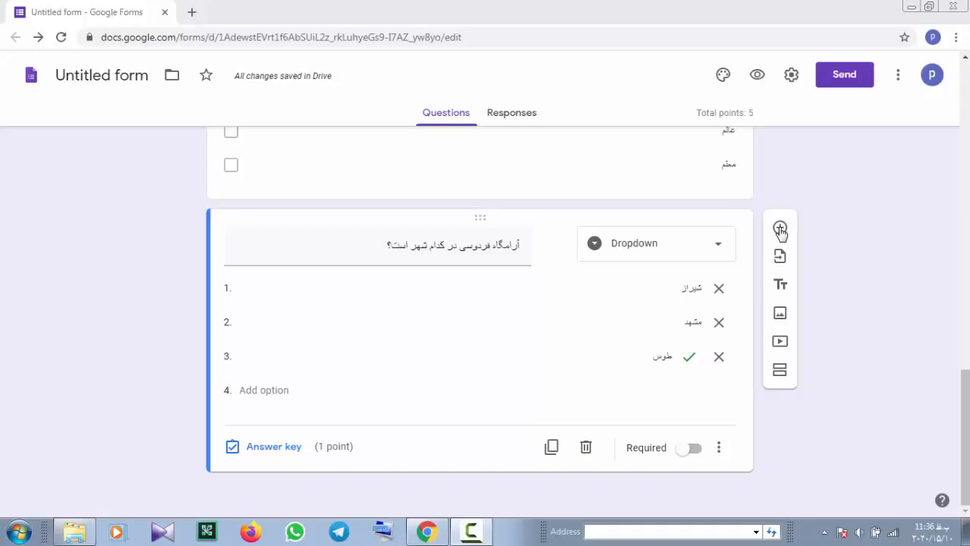
click(780, 230)
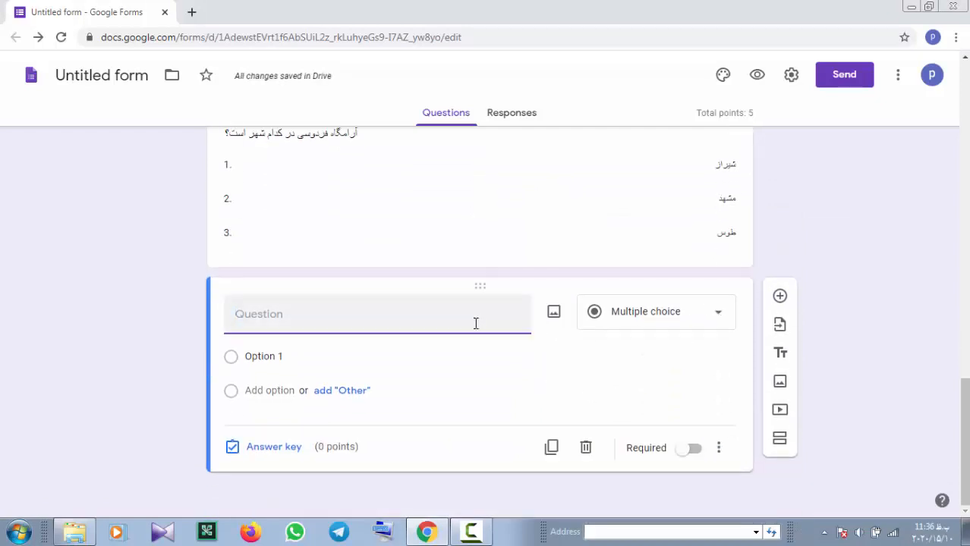
Title the new question 'عبارت های سمت راست را به معنی صحیح آن ها در سمت چپ وصل کنید.'
text(عبارت)
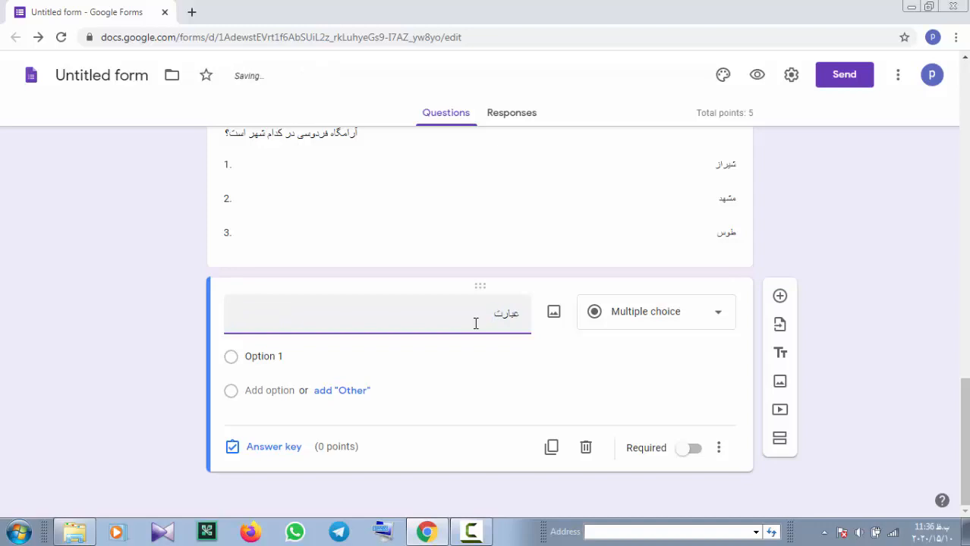
text( های سمت راست را به م)
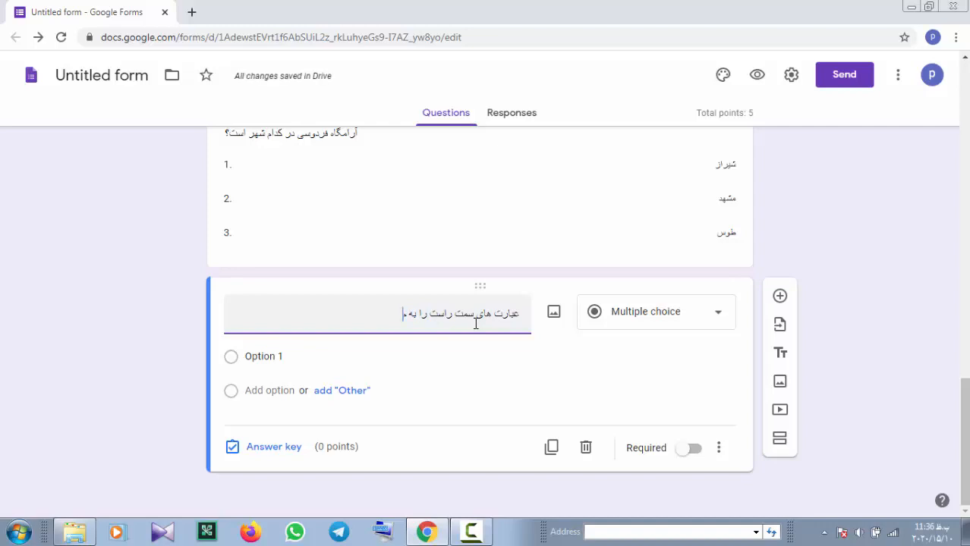
text(عنی ص)
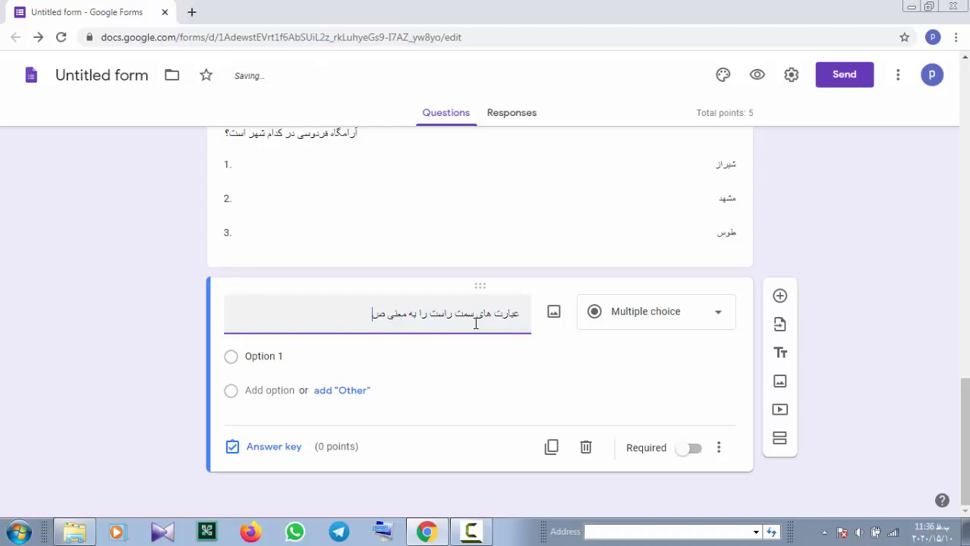
text(حیح آن ها در)
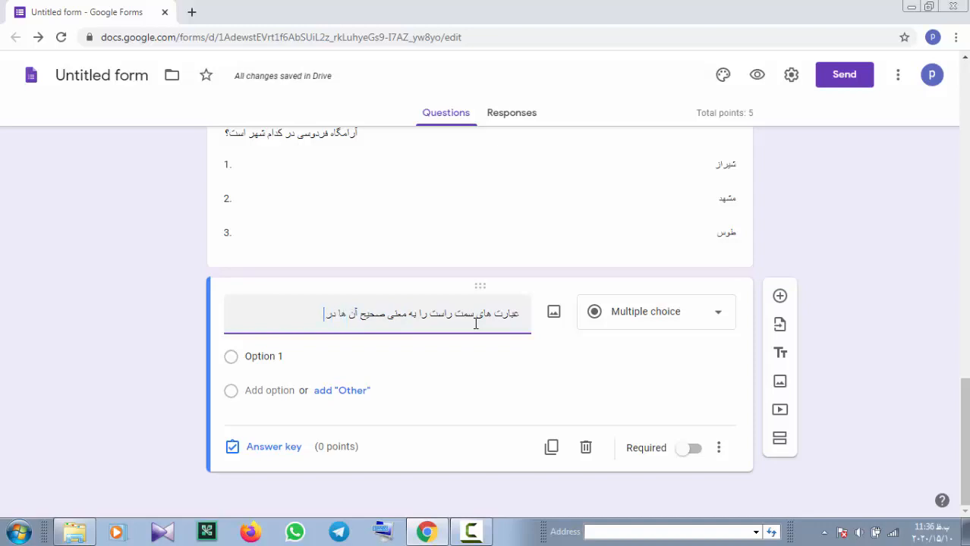
text( سمت چ)
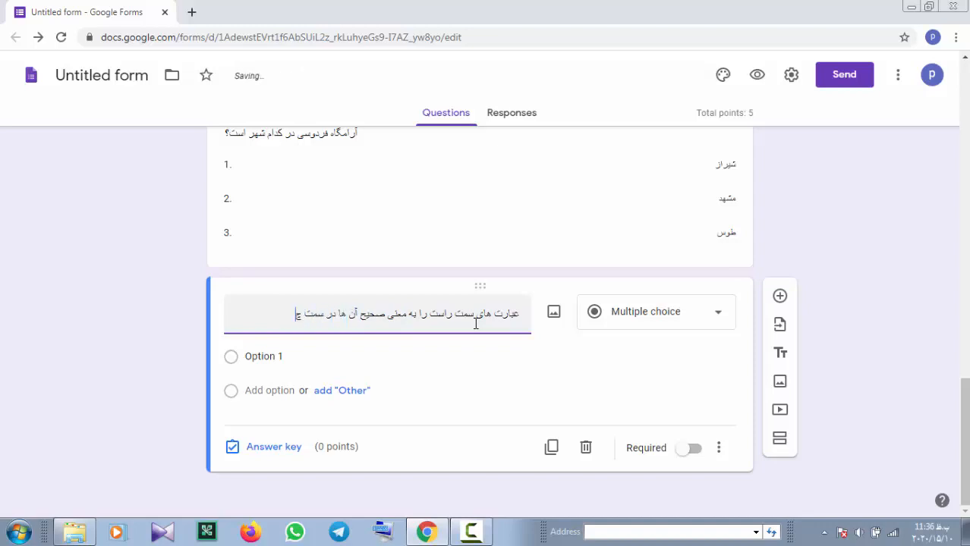
text(پ)
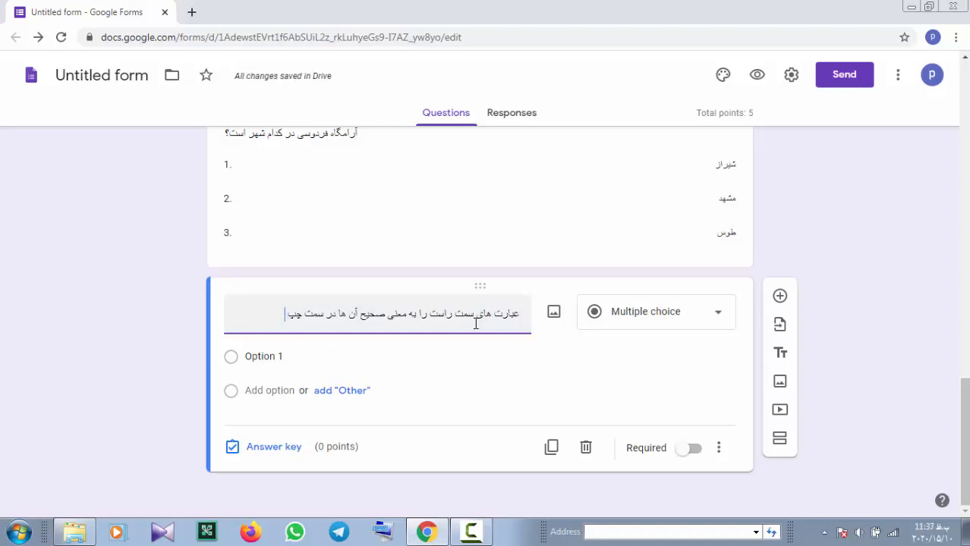
text( وصل)
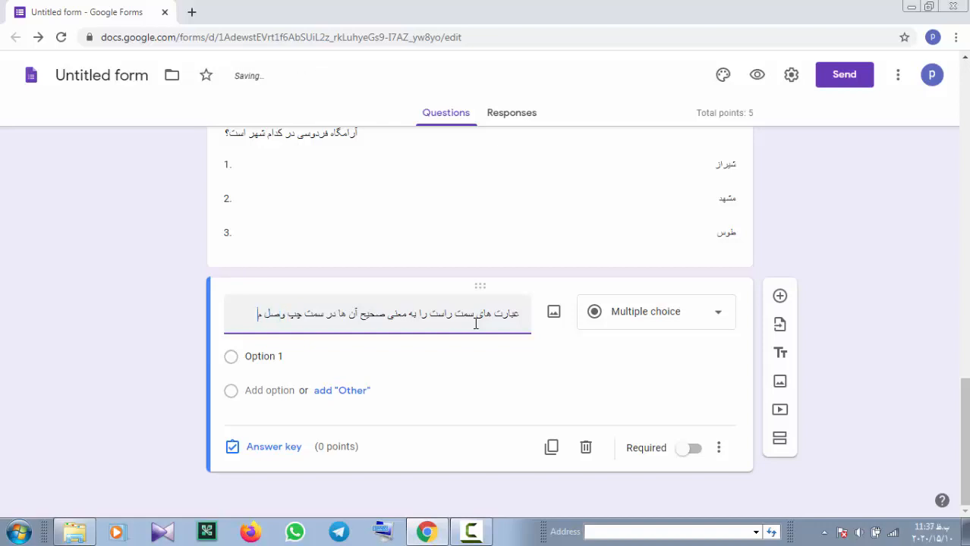
text( کنید.)
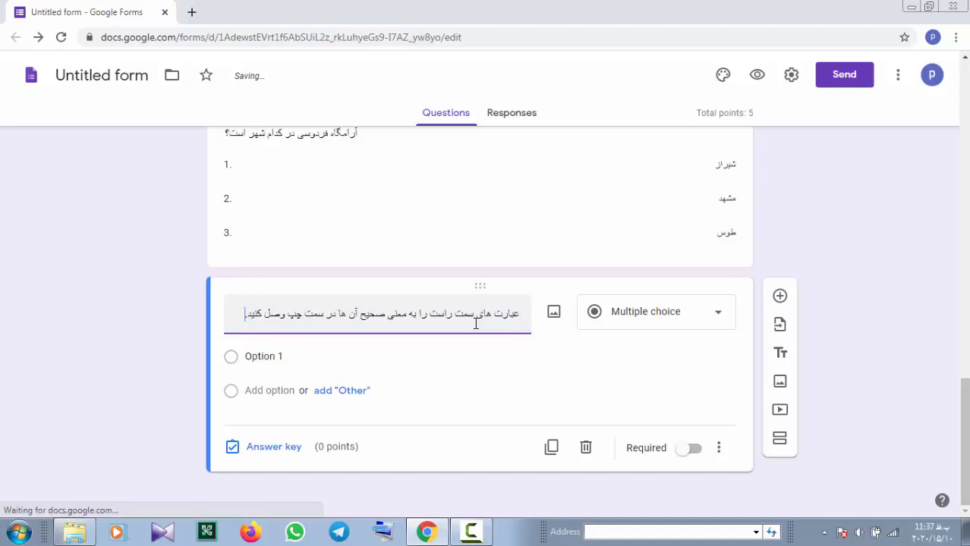
click(292, 355)
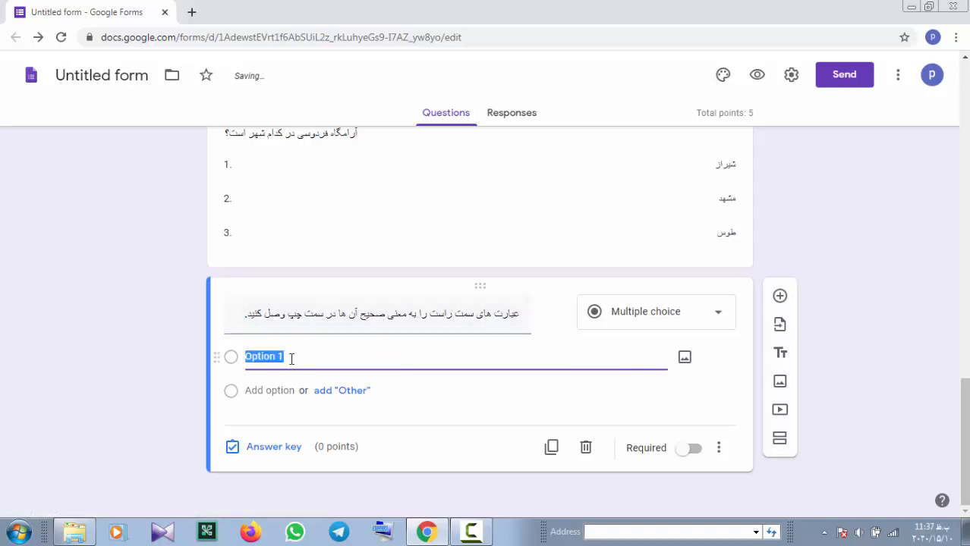
click(724, 318)
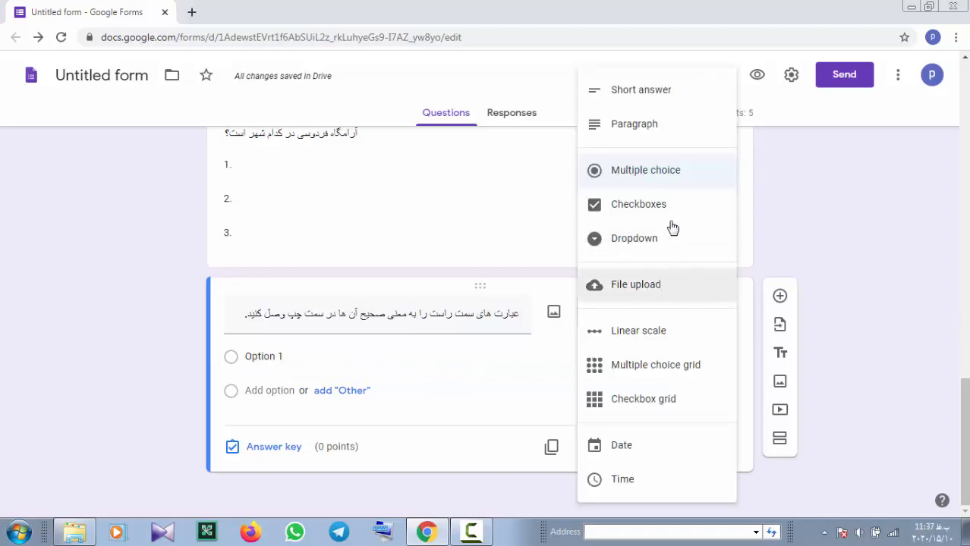
Convert the question to a multiple choice grid with 'از هم دریدن' as the first row
click(691, 375)
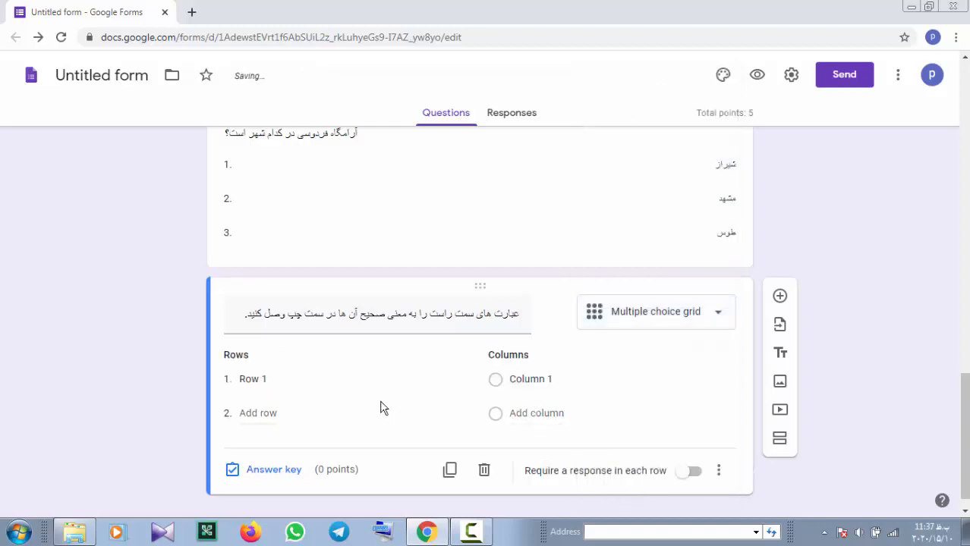
click(283, 378)
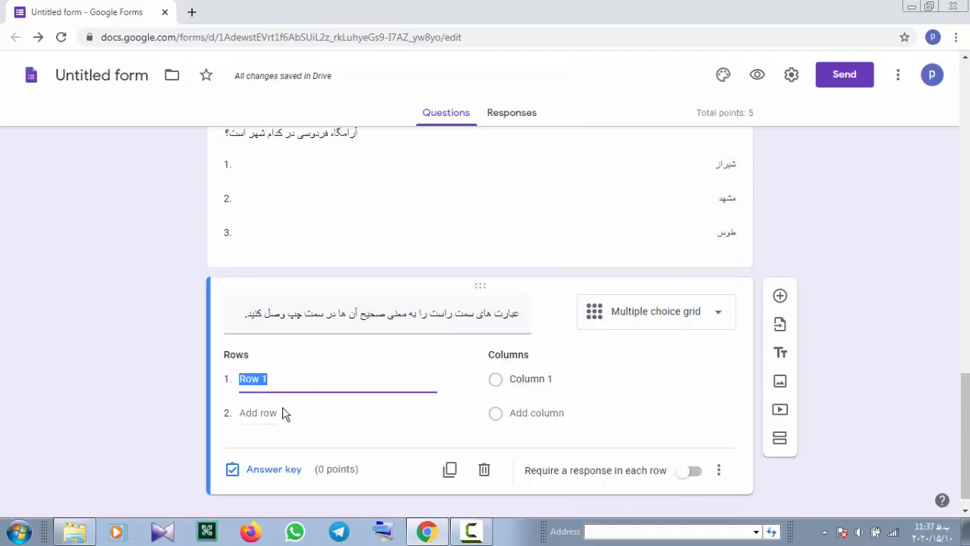
text(از)
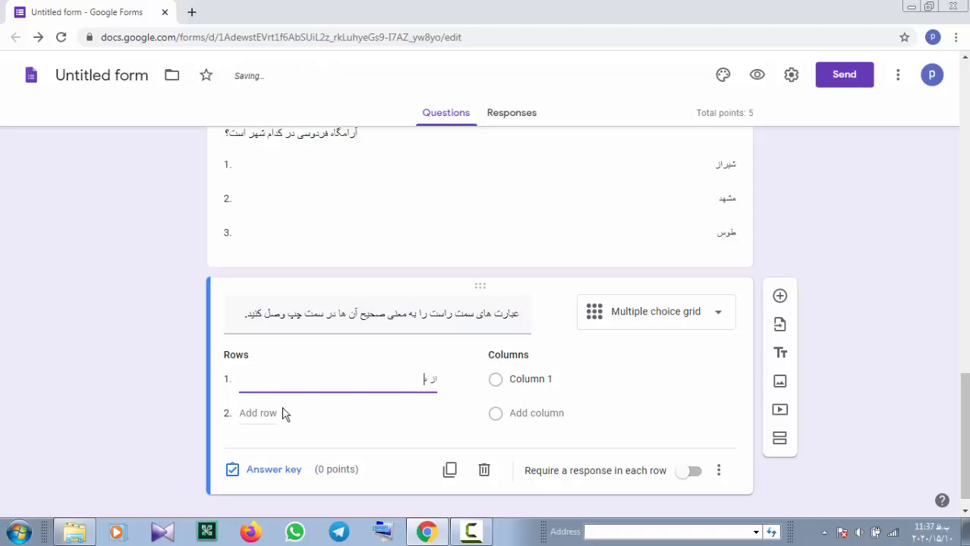
text( هم دری)
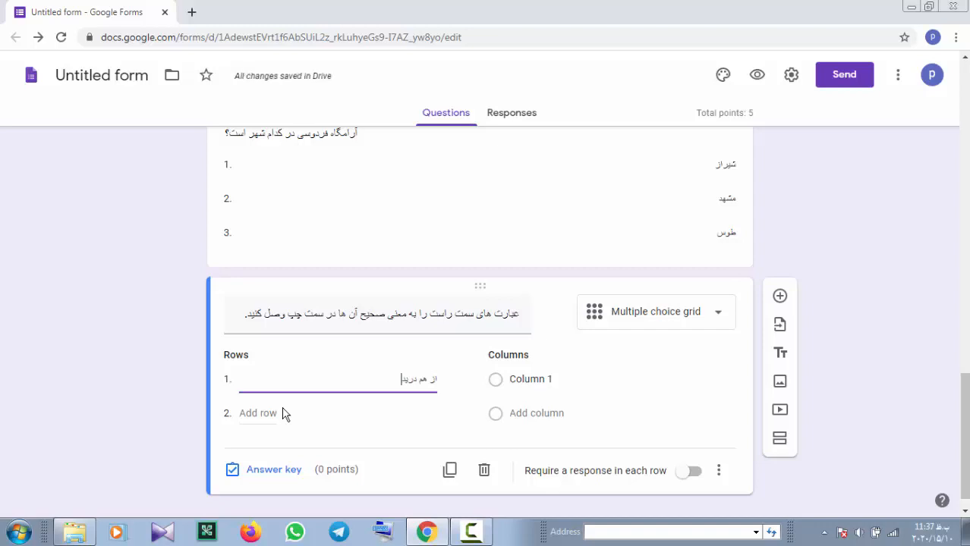
text(دن)
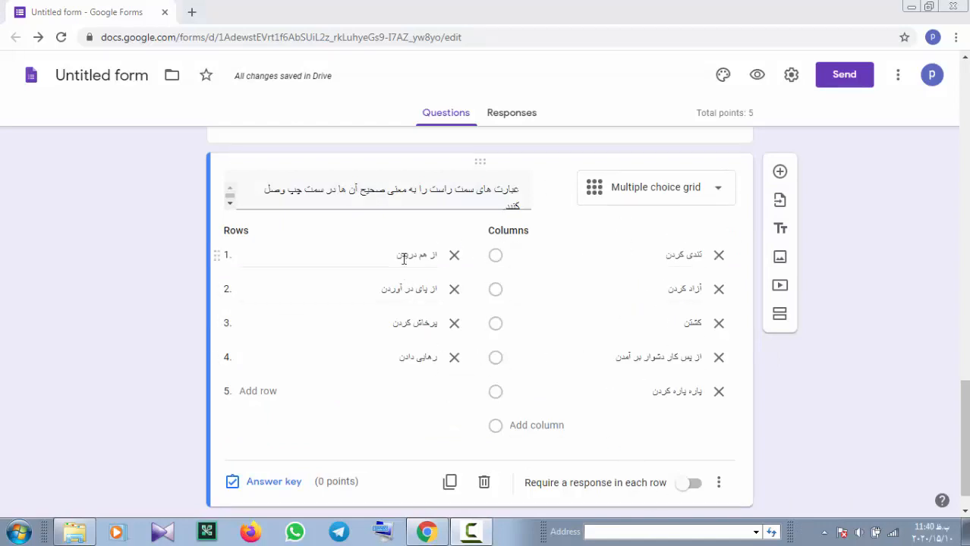
click(267, 484)
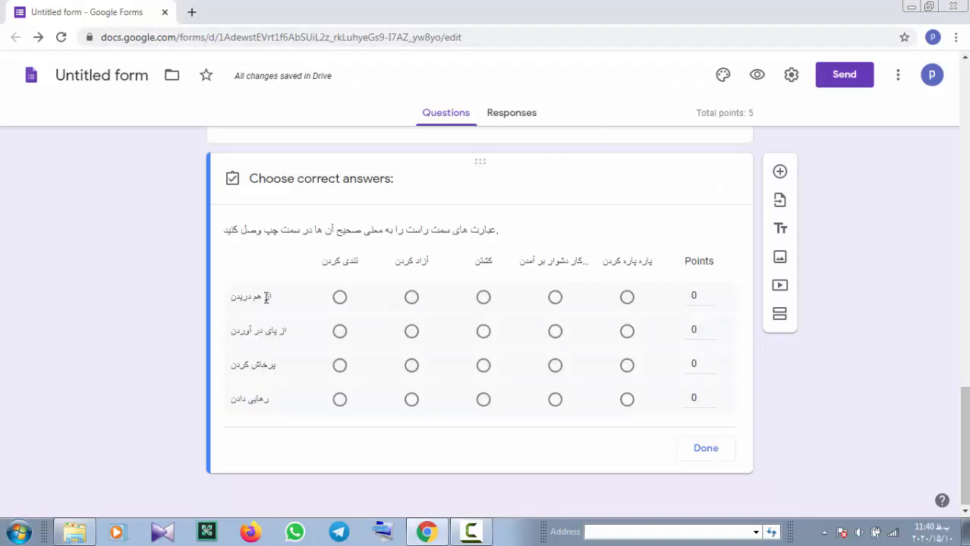
Mark the row answers پاره پاره کردن, کشتن, تندی کردن and آزاد کردن in the grid
click(627, 298)
click(482, 333)
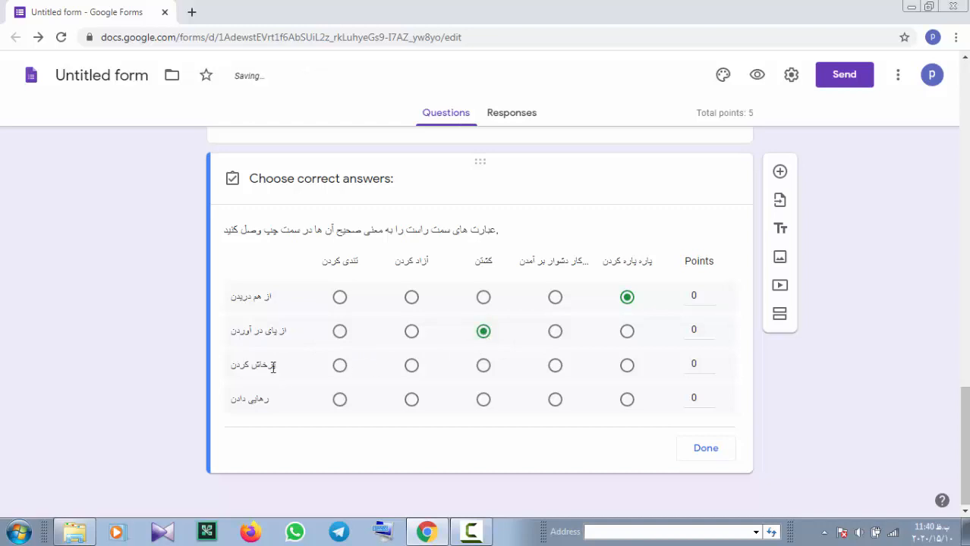
click(341, 367)
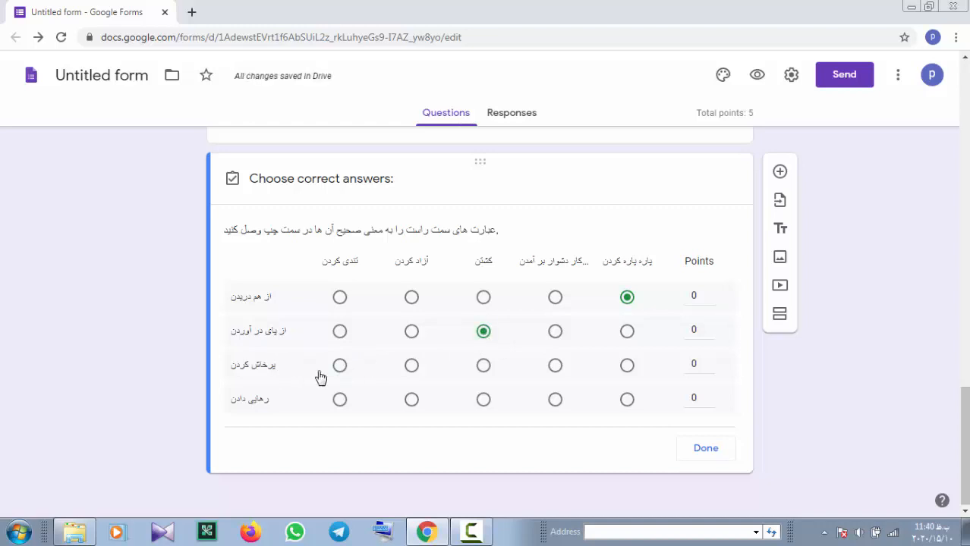
click(414, 401)
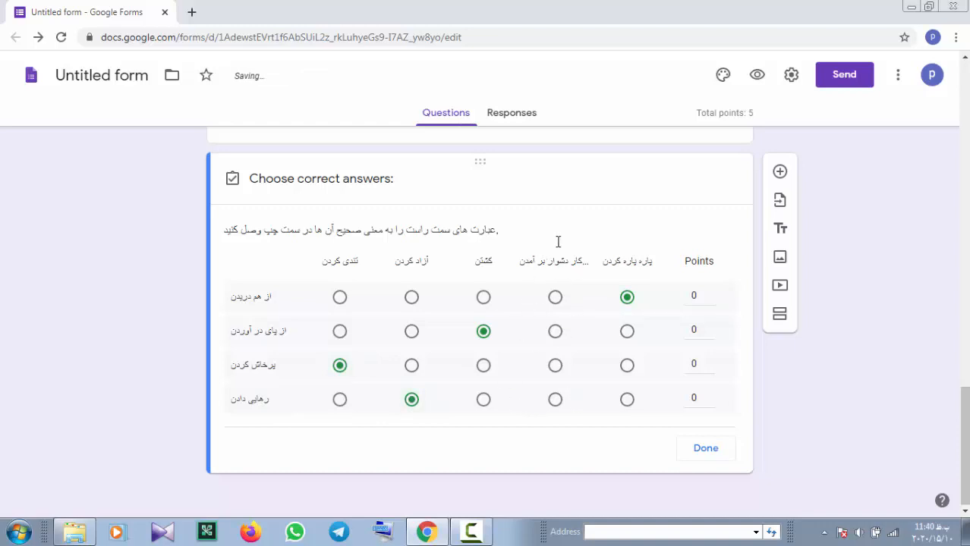
Give each of the four grid rows 1 point and close the answer key
click(709, 294)
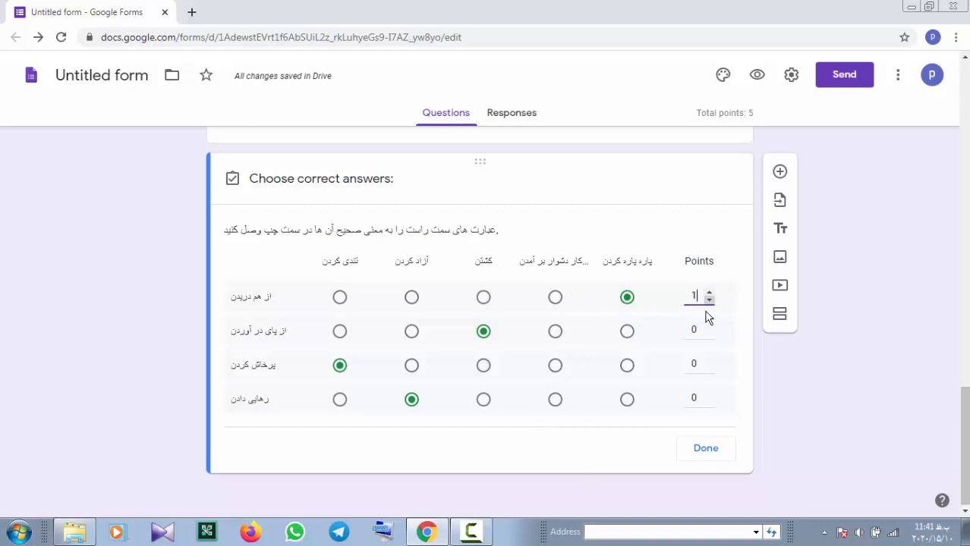
click(709, 331)
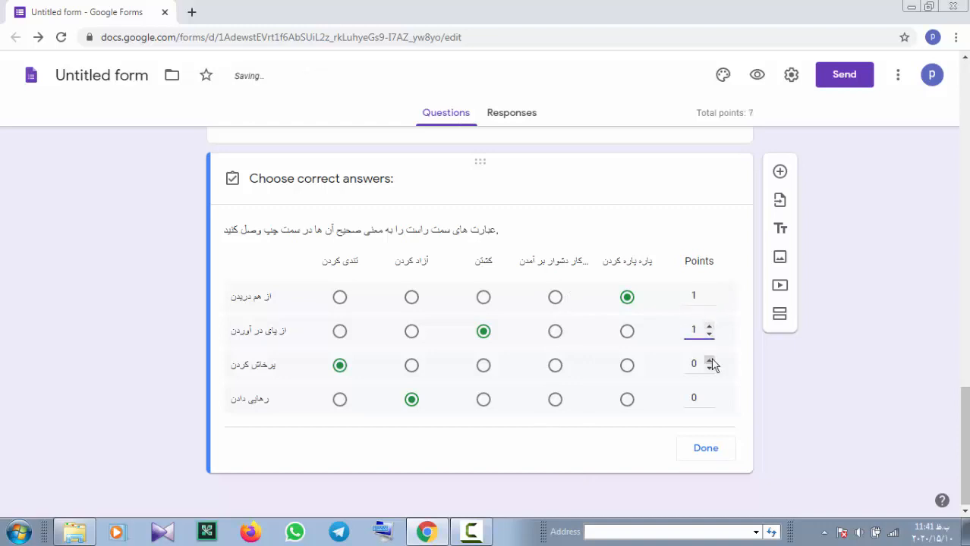
click(709, 362)
click(710, 394)
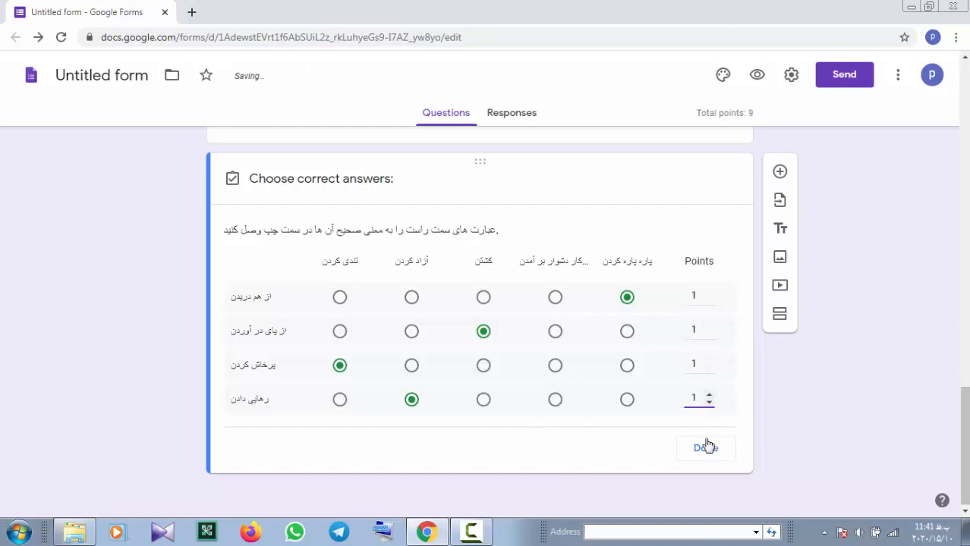
click(706, 448)
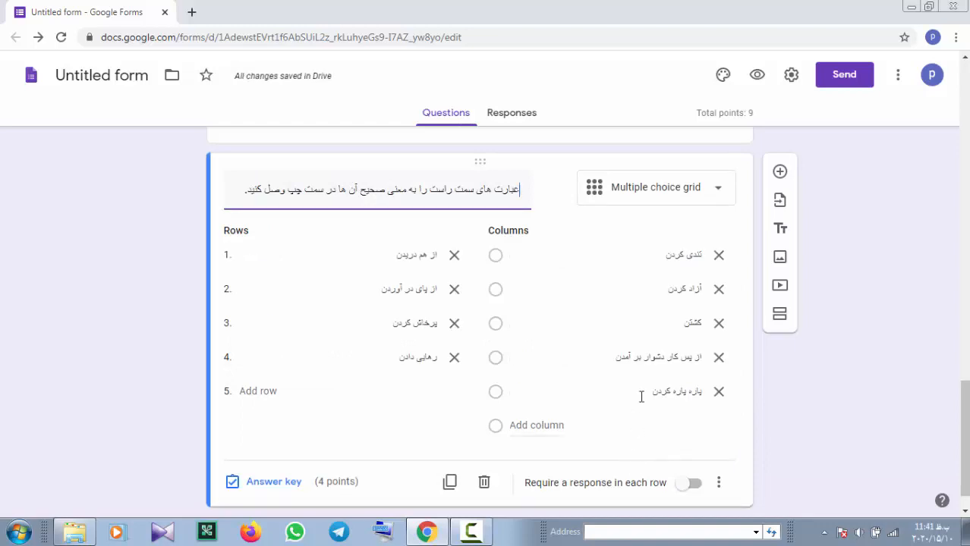
scroll(630, 356, down, 1)
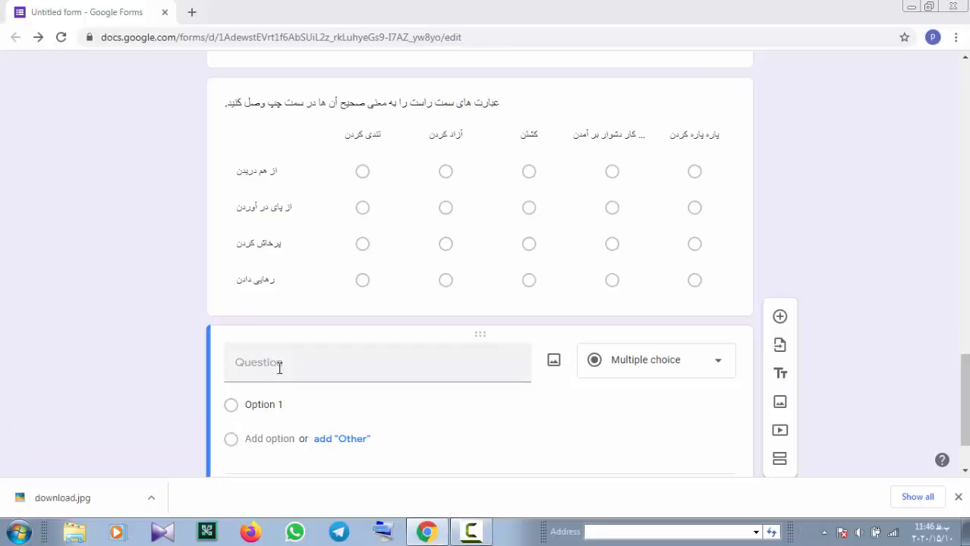
Enter the question text 'ارامگاه حافظ در کدامشهر است' about Hafez's tomb
click(271, 371)
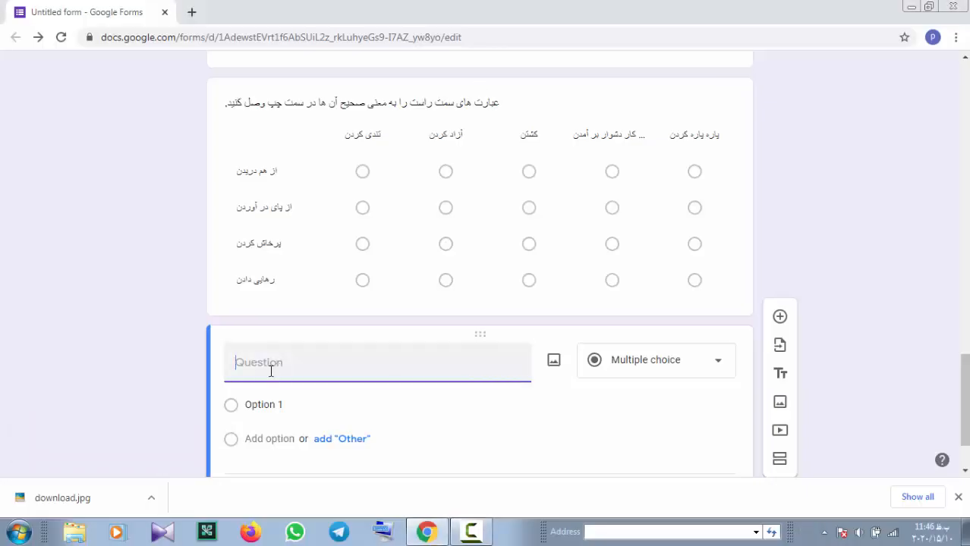
text(ا)
text(رامگ)
text(اه حاف)
text(ظ د)
text(ر کدام)
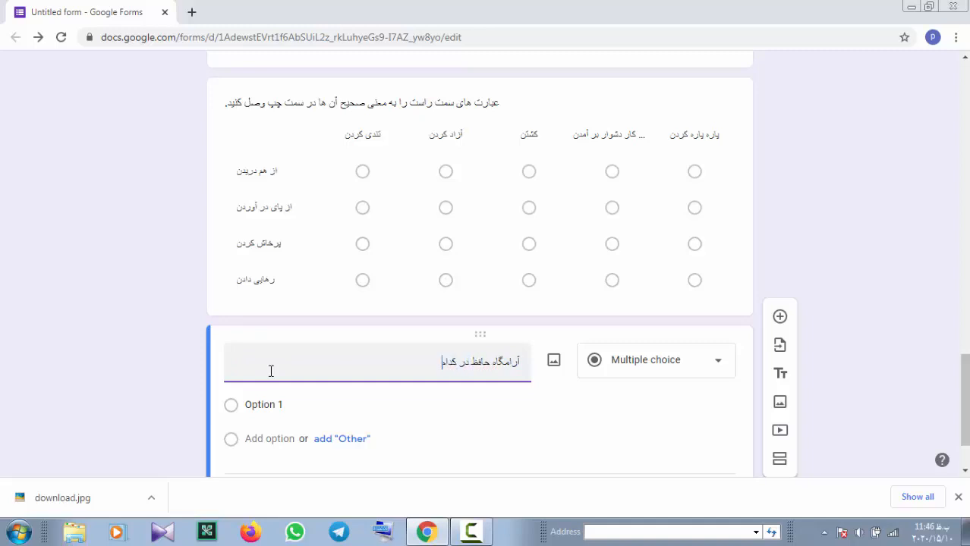
text(ش)
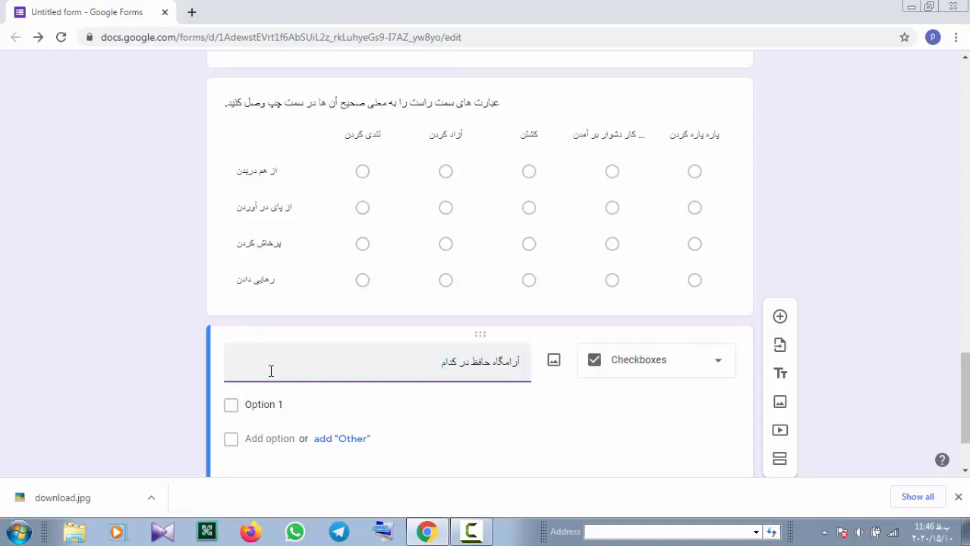
text(هر است؟)
Upload download.jpg from the Desktop as the Hafez question's image
click(554, 362)
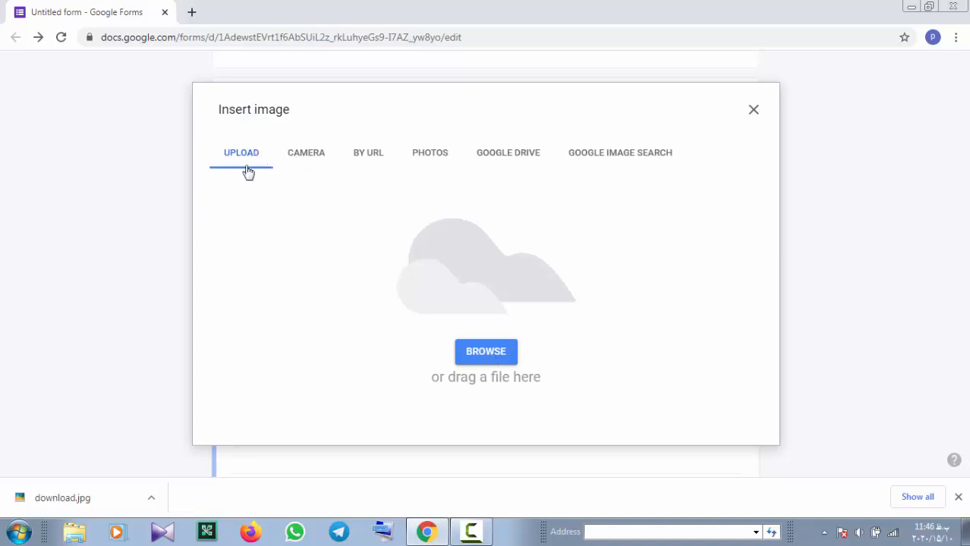
click(486, 353)
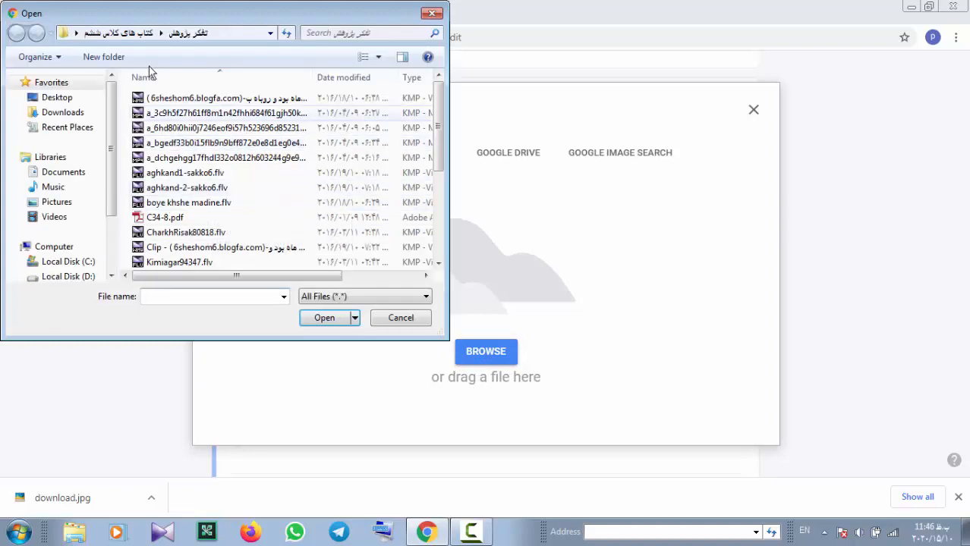
click(58, 98)
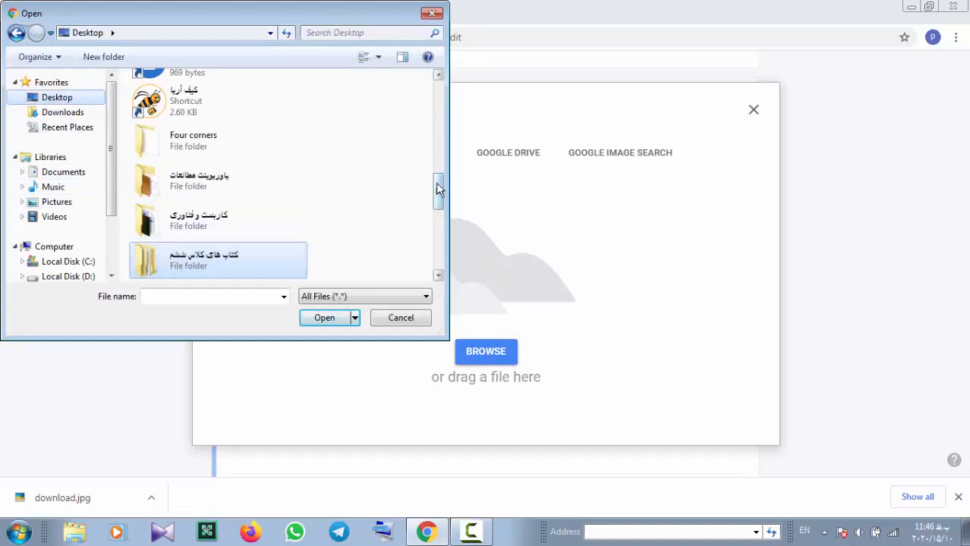
drag(438, 191, 445, 274)
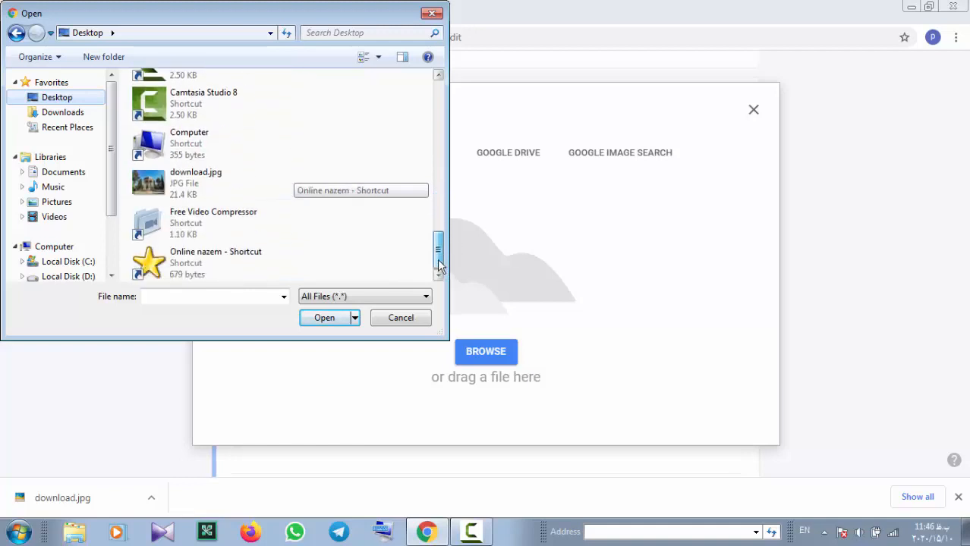
double_click(215, 183)
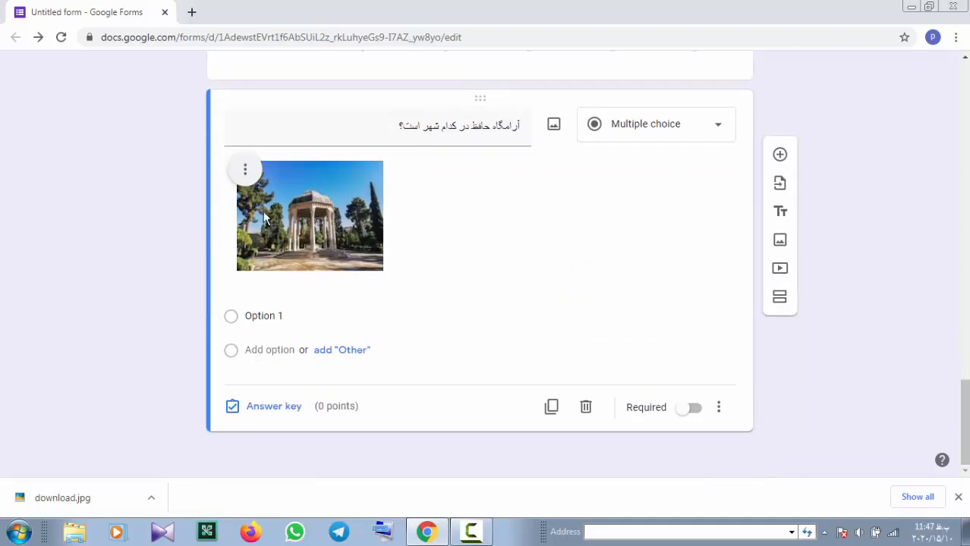
Centre-align the tomb photo within the Hafez question
click(245, 172)
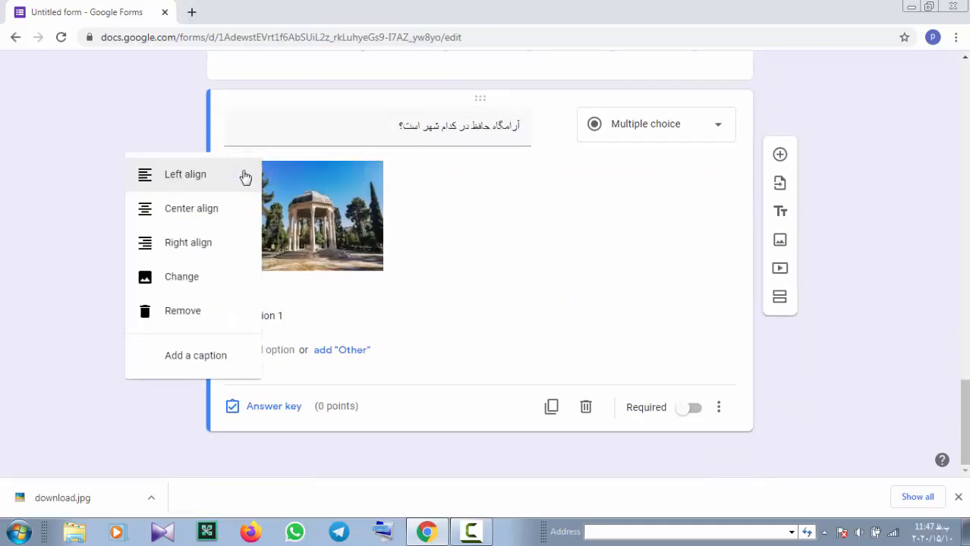
click(219, 218)
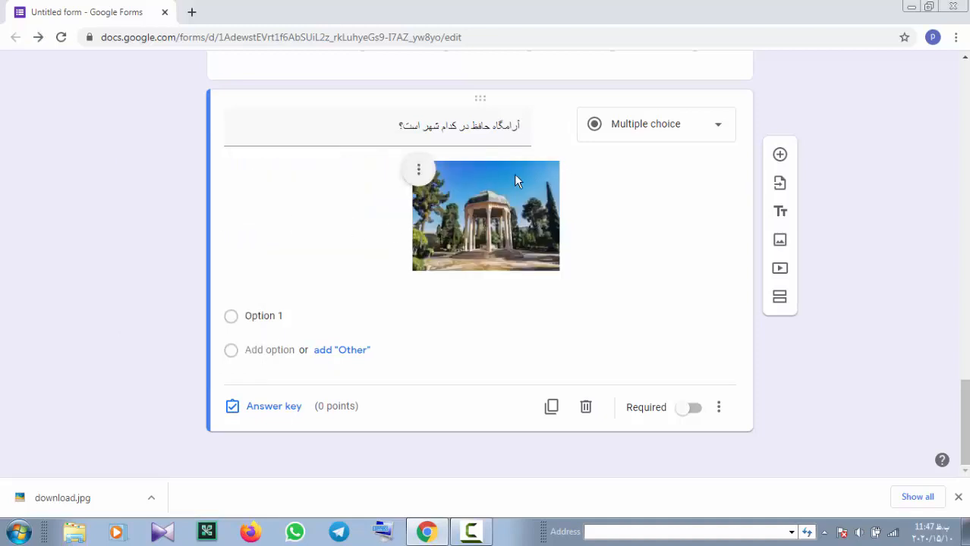
click(297, 321)
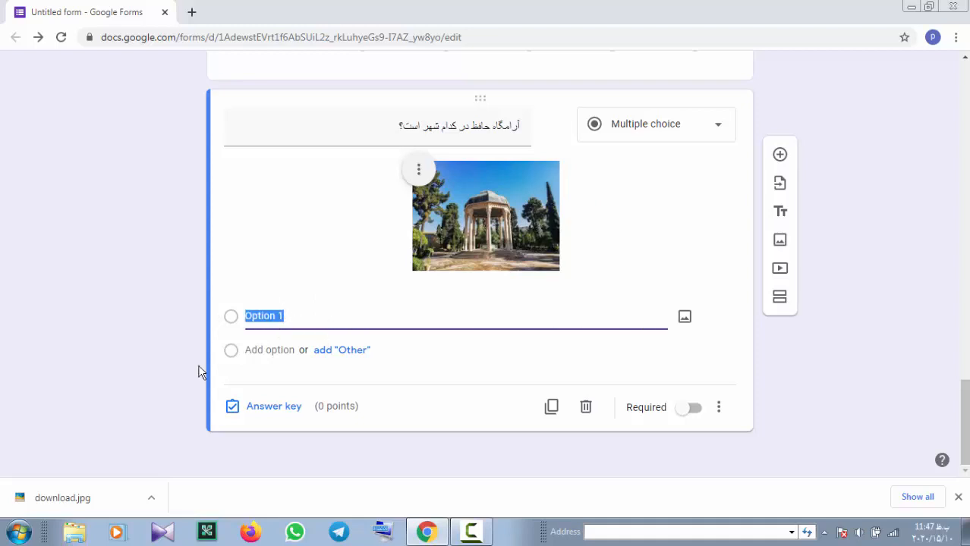
Fill in the choices شیراز, اصفهان, مشهد and طوس for the Hafez question
text(شیراز)
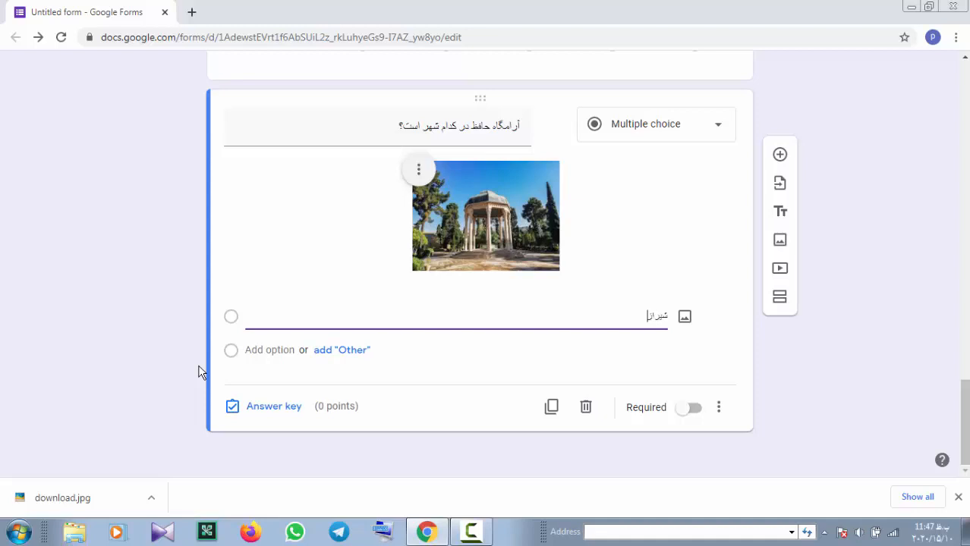
key(Return)
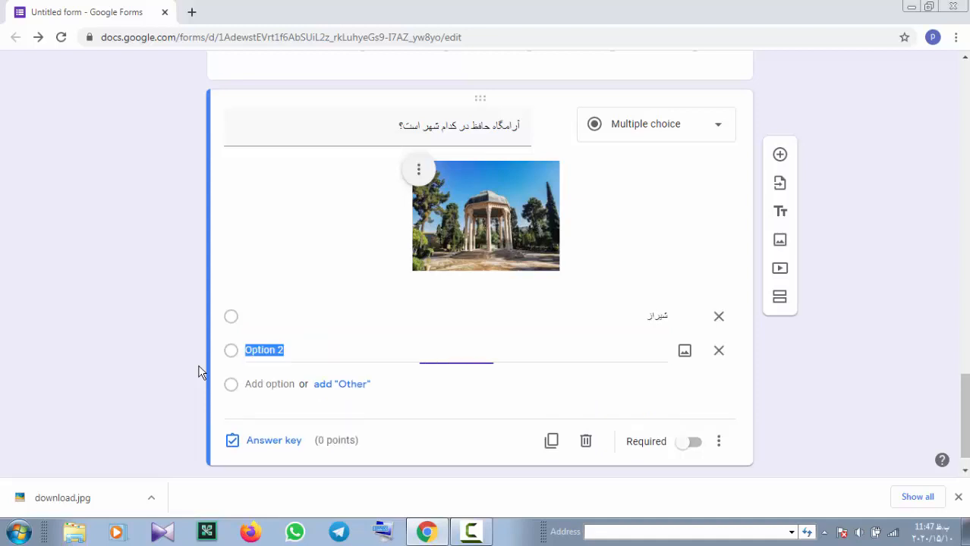
key(BackSpace)
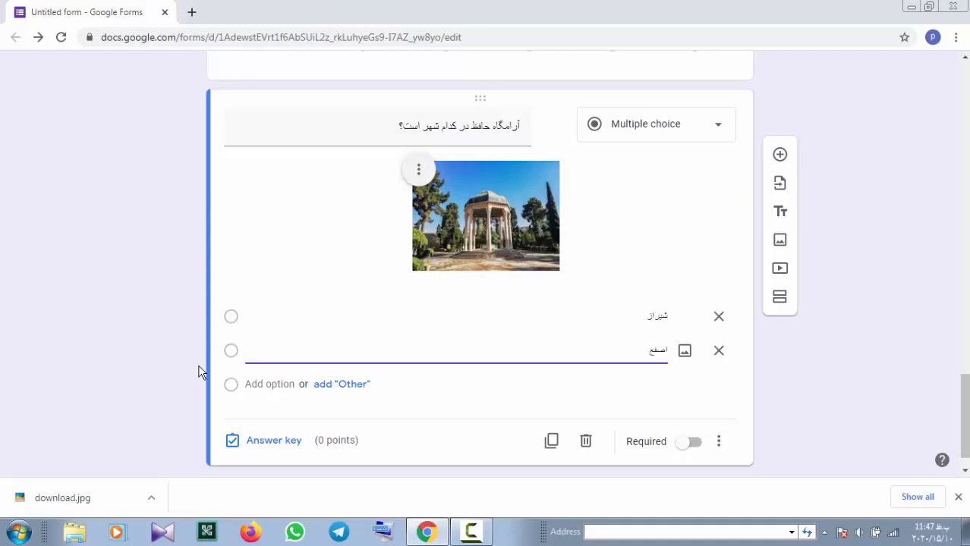
text(هان)
key(Return)
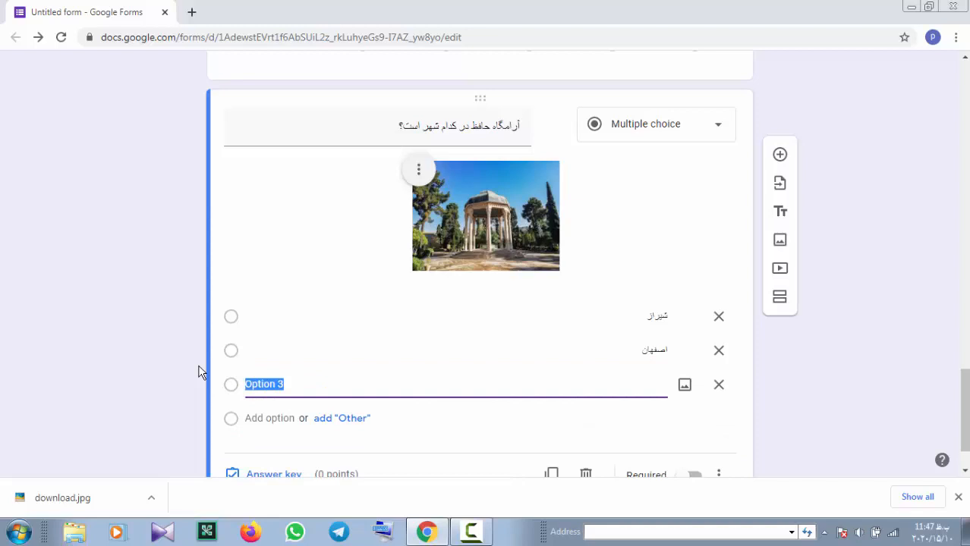
text(مش)
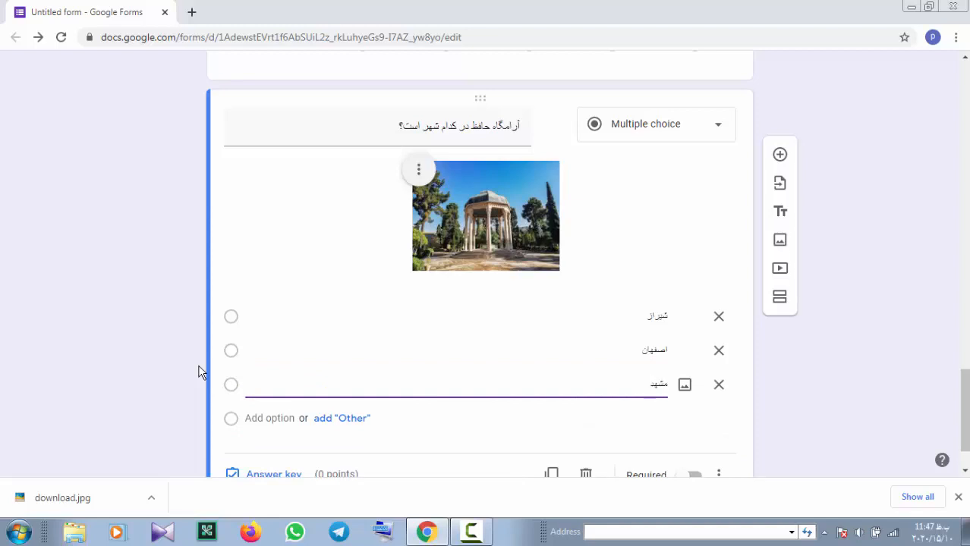
text(هد)
key(Return)
text(طوس)
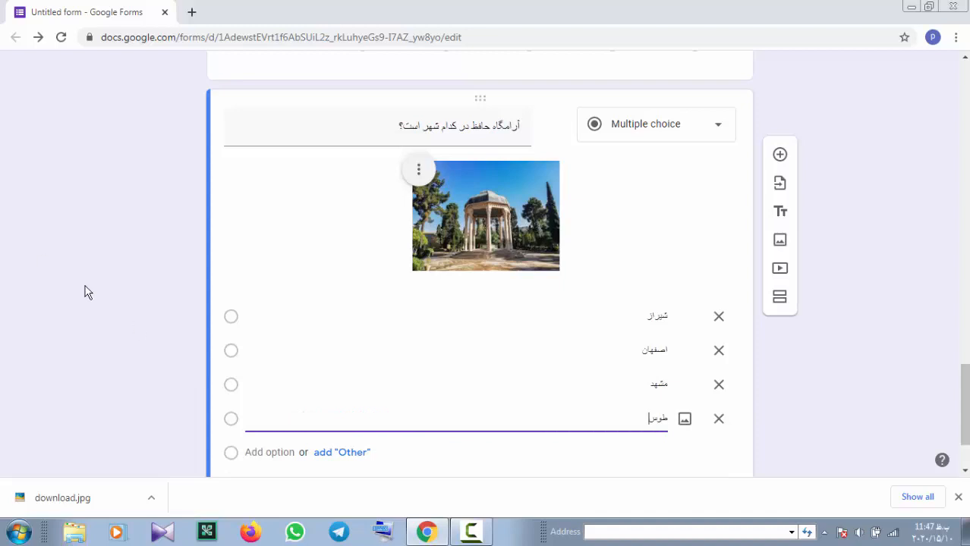
scroll(212, 342, down, 2)
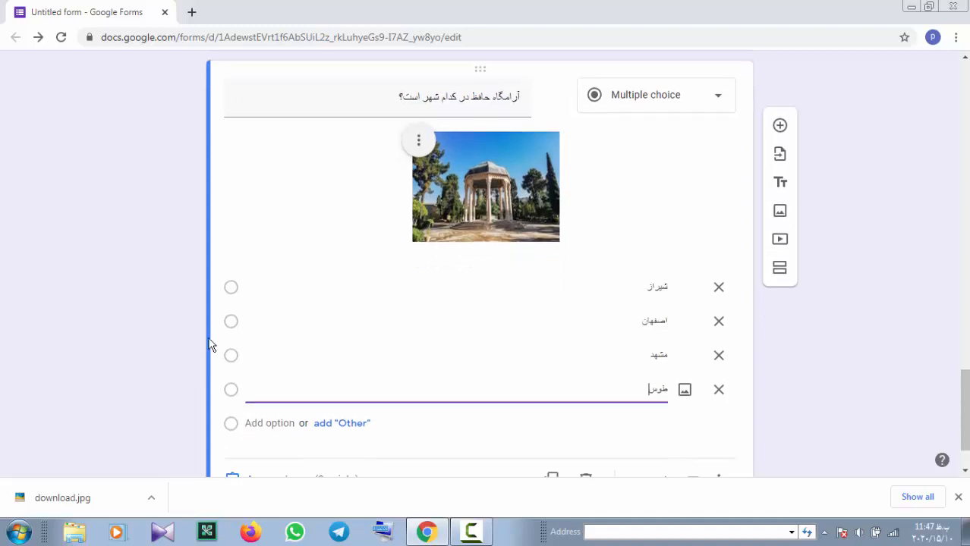
click(296, 411)
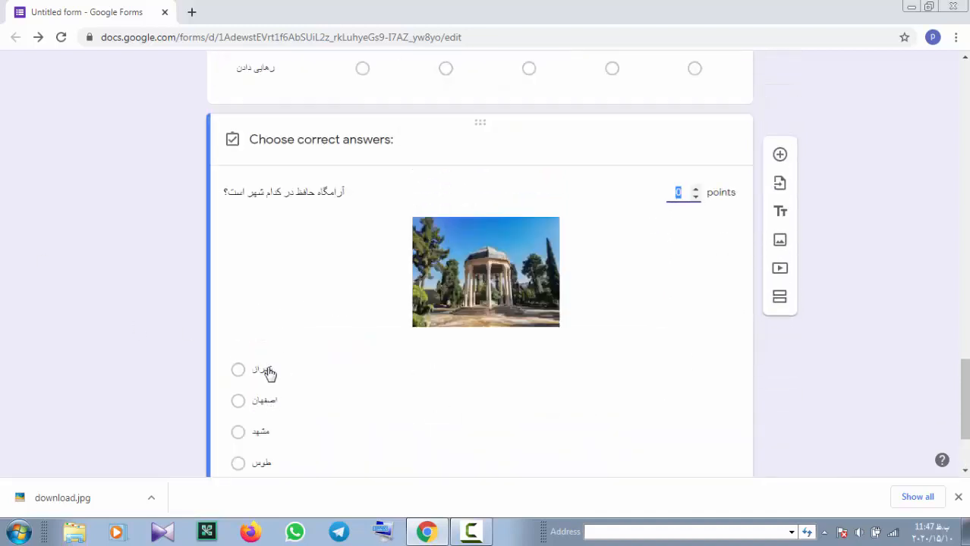
Key شیراز as the correct 1-point answer to the Hafez tomb question
click(267, 371)
scroll(383, 403, down, 2)
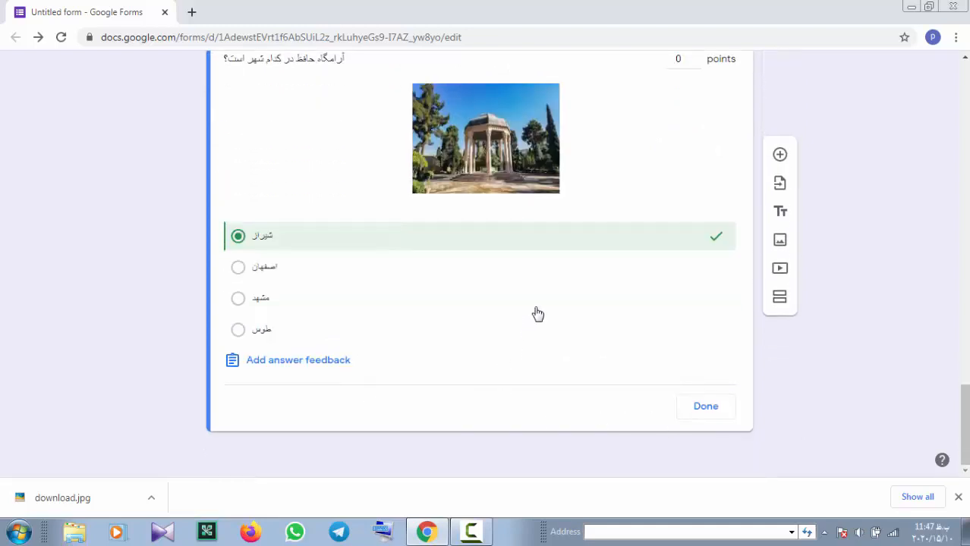
scroll(609, 214, up, 2)
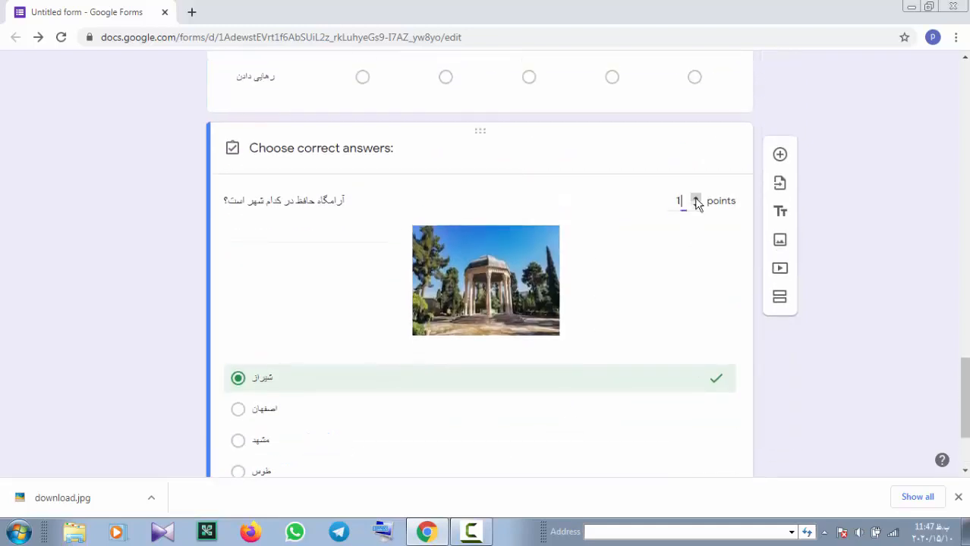
scroll(629, 345, down, 2)
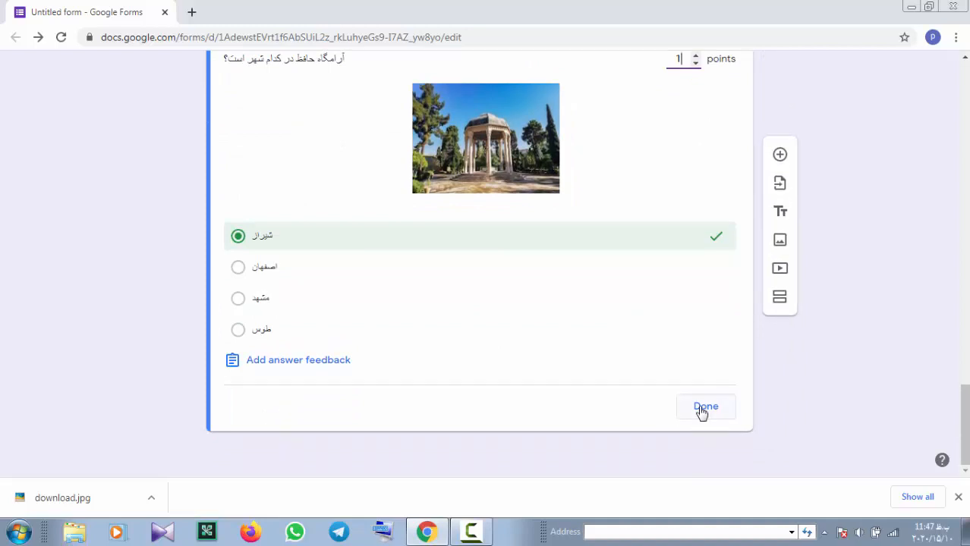
click(703, 408)
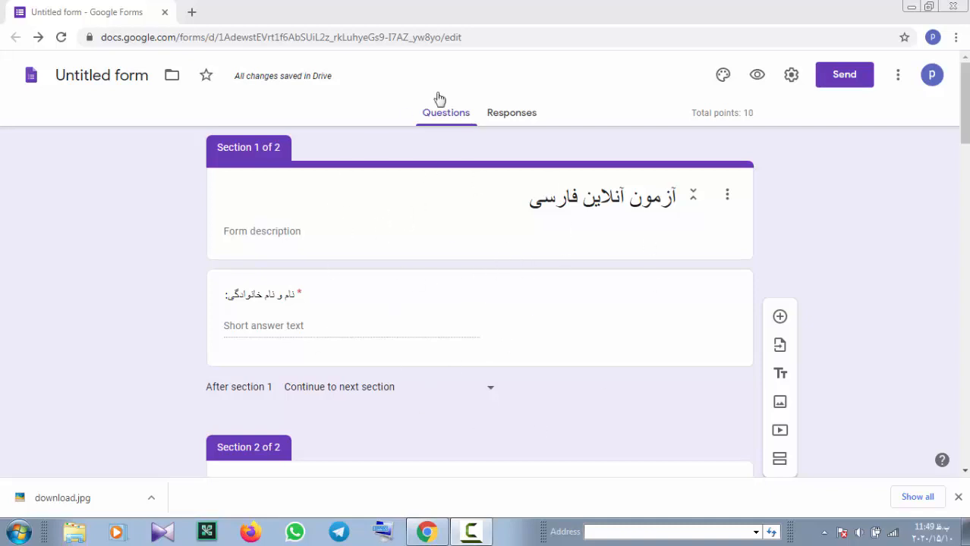
click(758, 76)
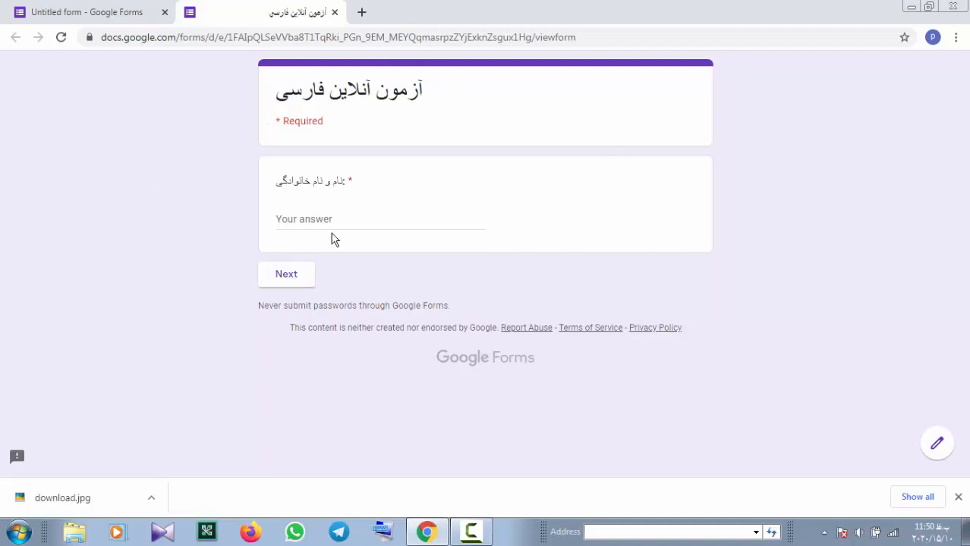
click(305, 281)
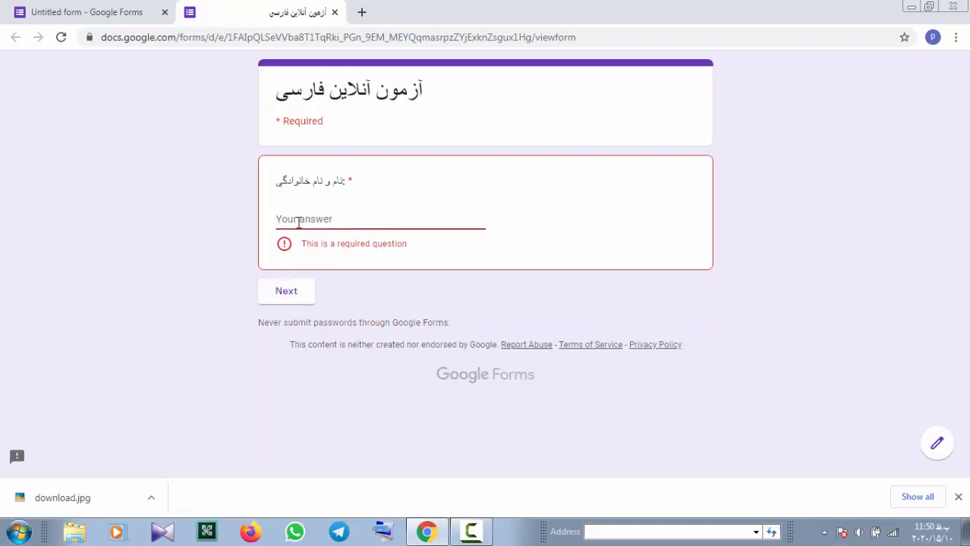
text(باقرزاده)
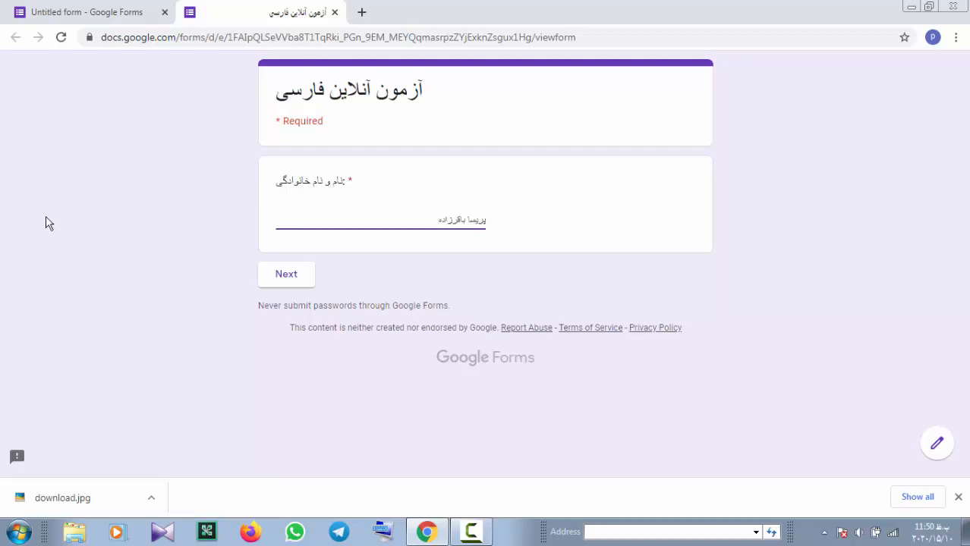
click(285, 275)
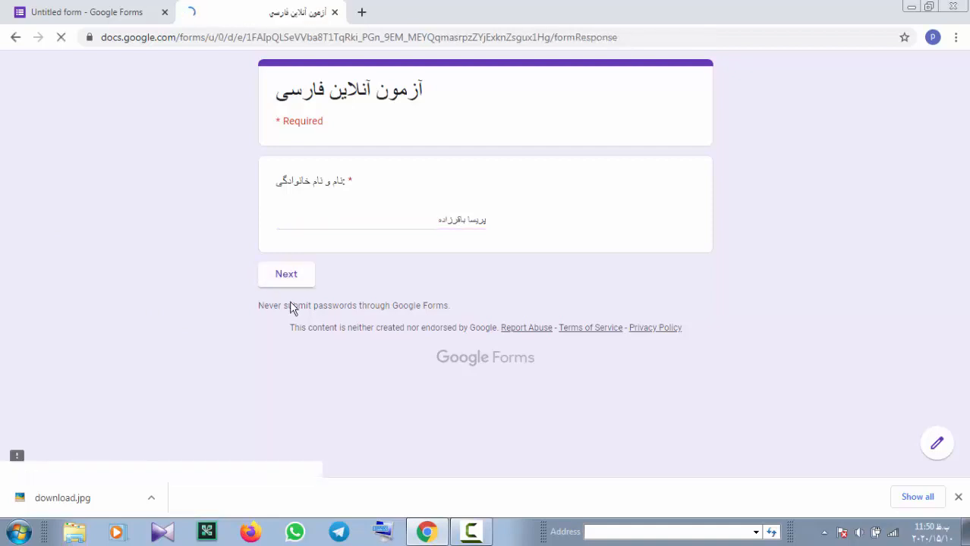
scroll(460, 251, down, 15)
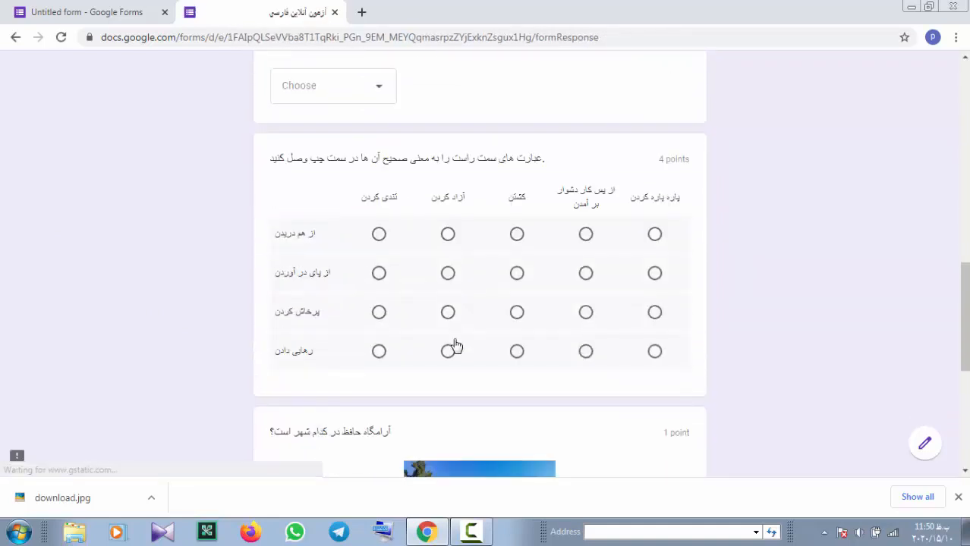
scroll(473, 369, up, 15)
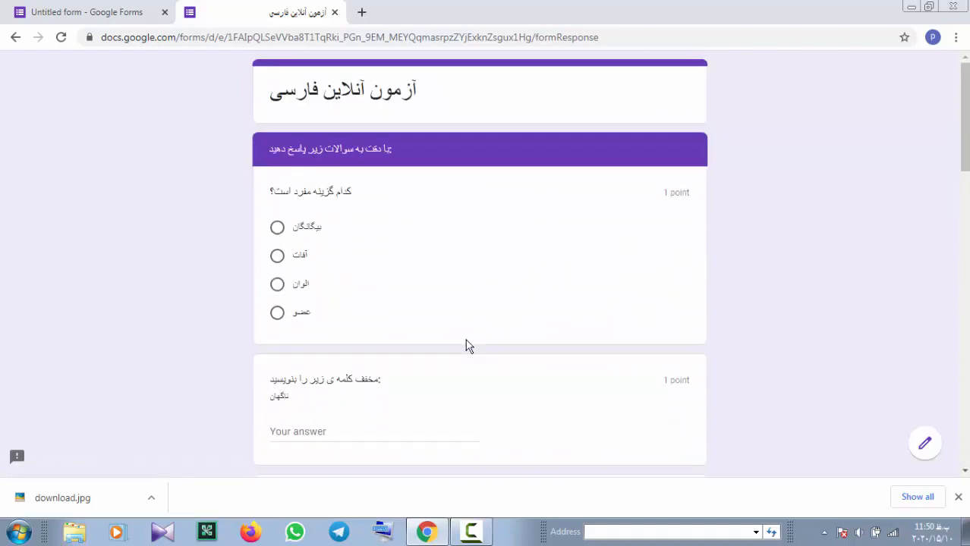
scroll(465, 339, down, 10)
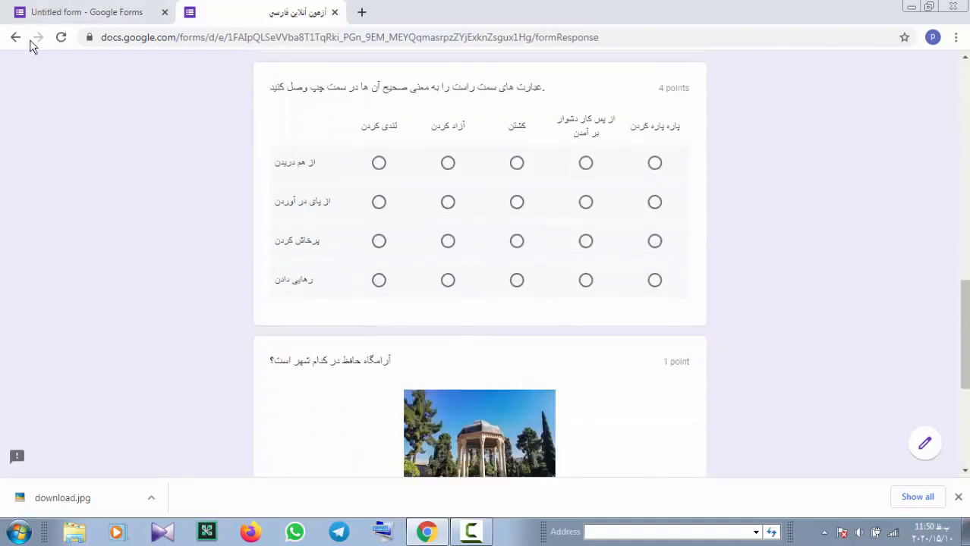
click(15, 37)
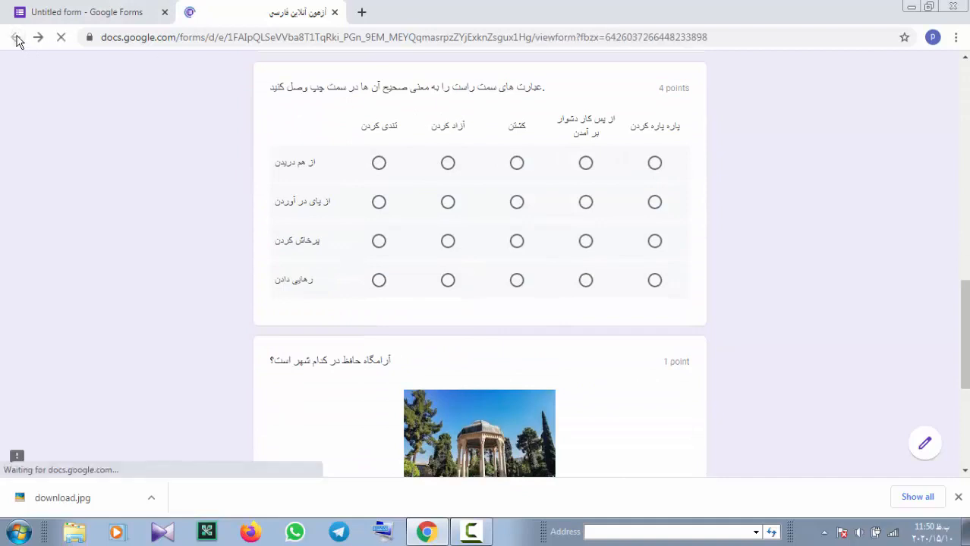
click(334, 12)
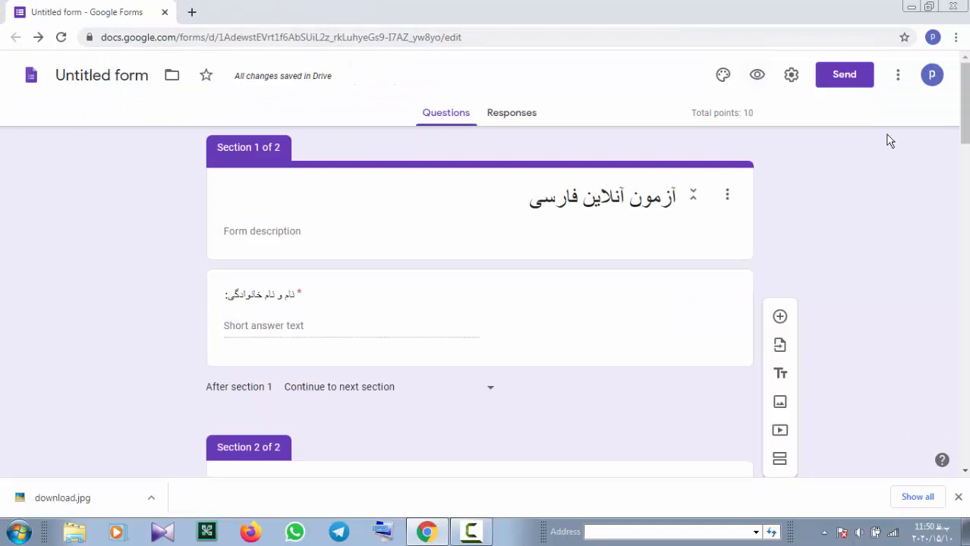
Set the header to the colourful yarn photo from Themes, applying a matching orange theme
click(723, 76)
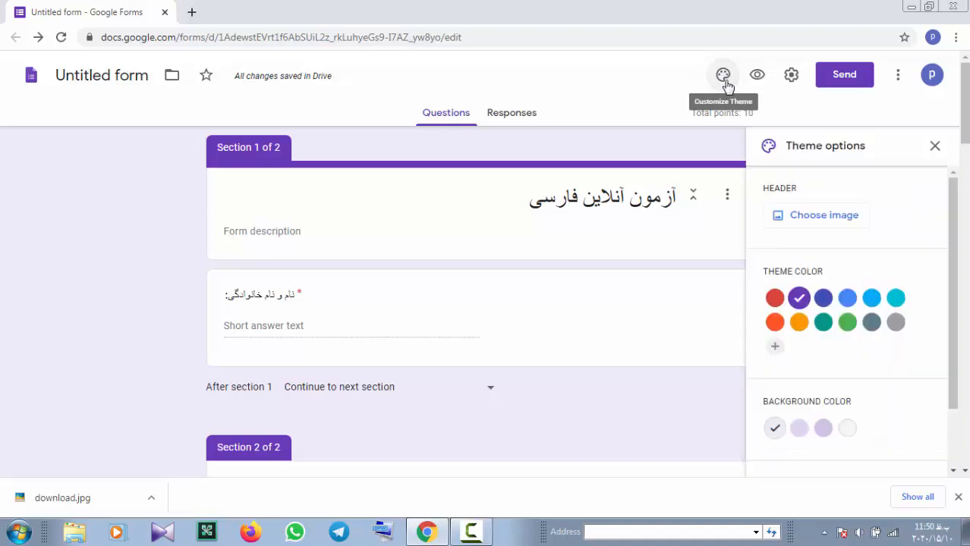
click(823, 216)
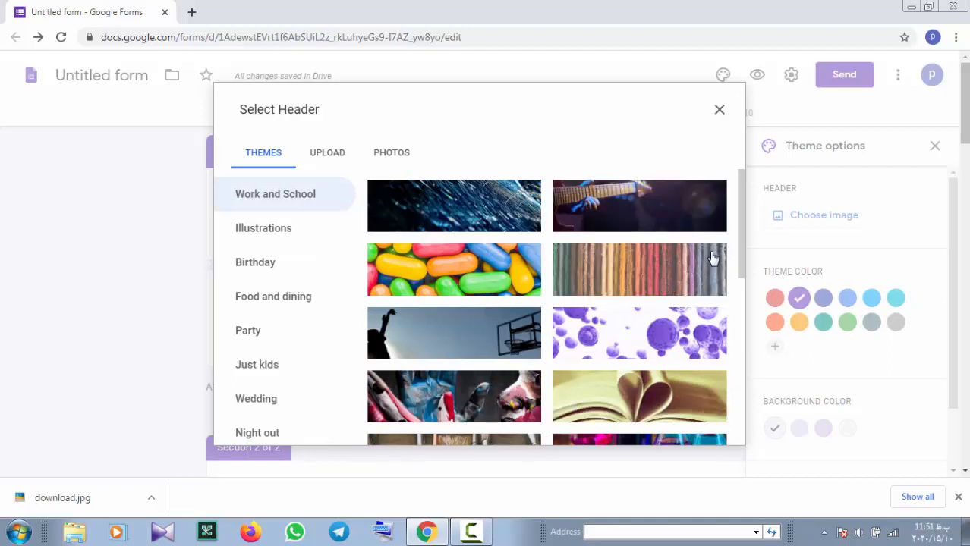
click(700, 276)
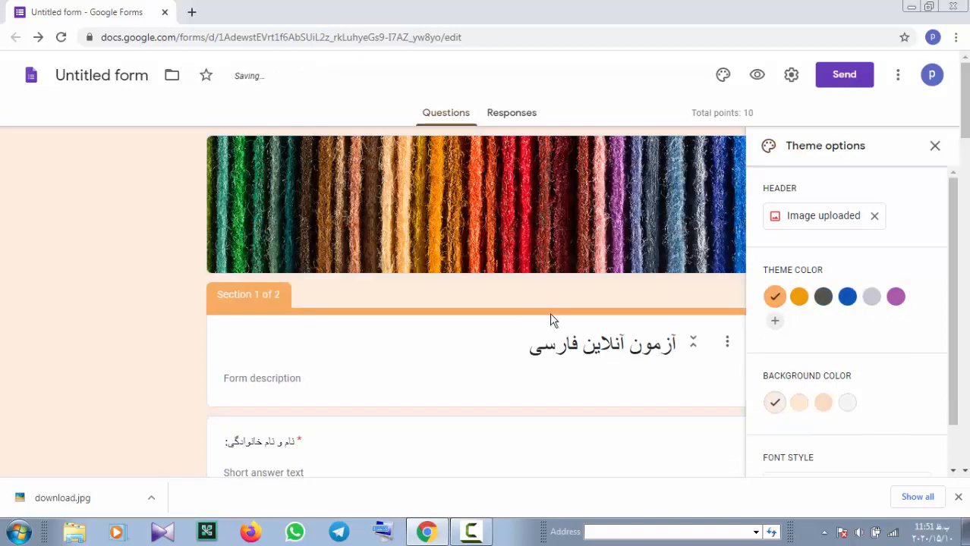
scroll(571, 255, down, 2)
scroll(575, 284, down, 7)
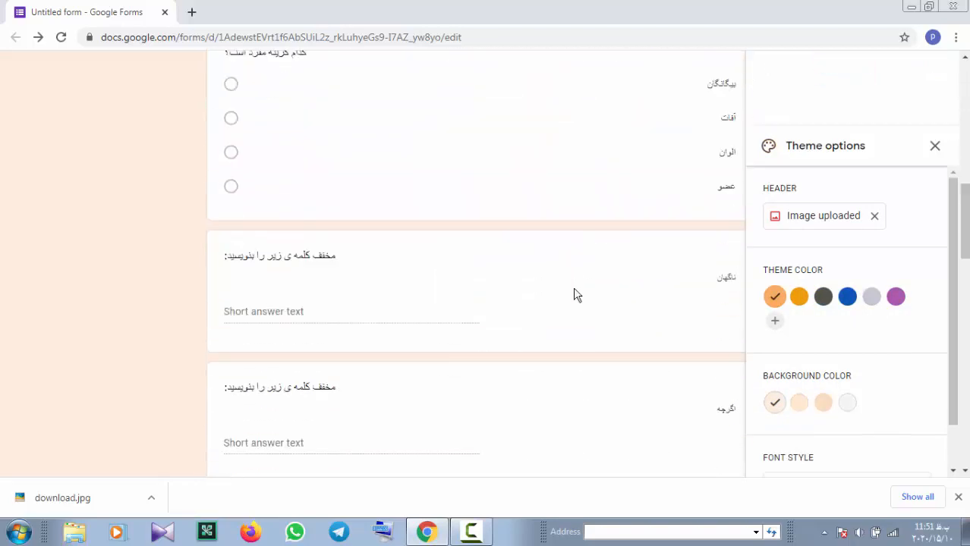
scroll(574, 288, up, 6)
scroll(574, 288, up, 4)
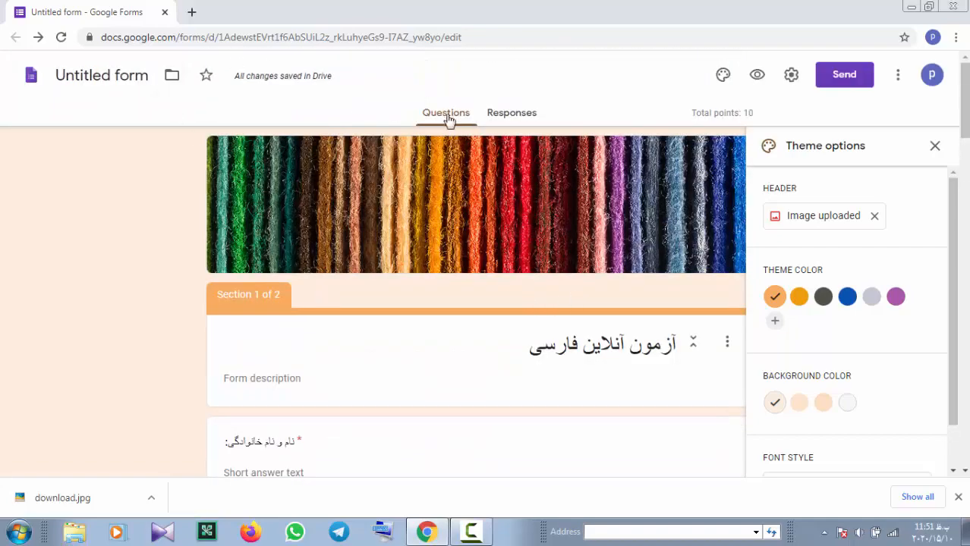
Open the quiz preview, enter the respondent's name and continue to the questions
click(759, 79)
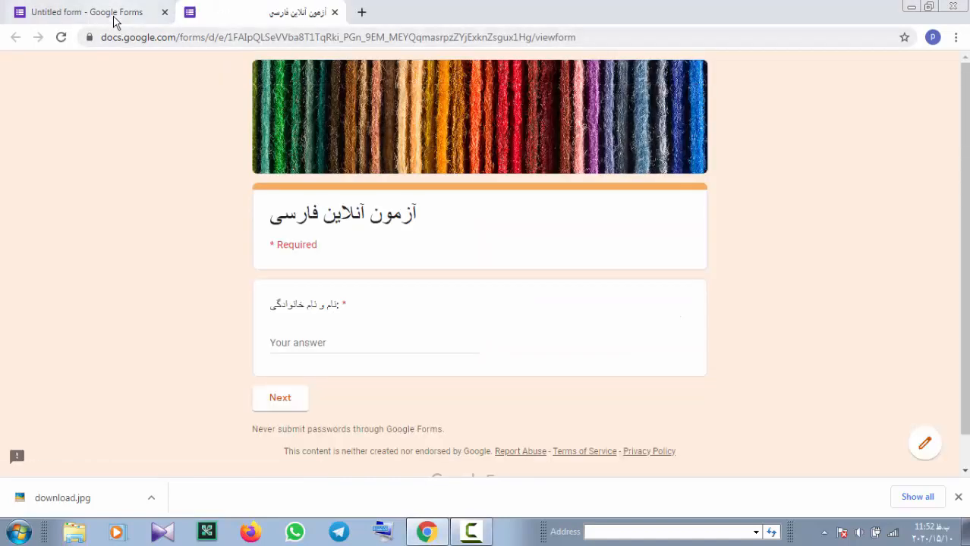
click(114, 14)
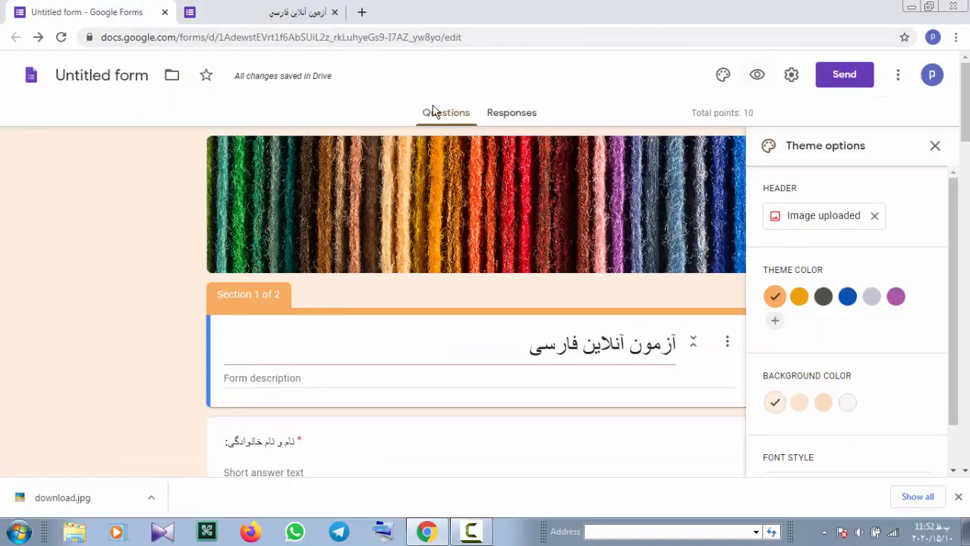
click(206, 14)
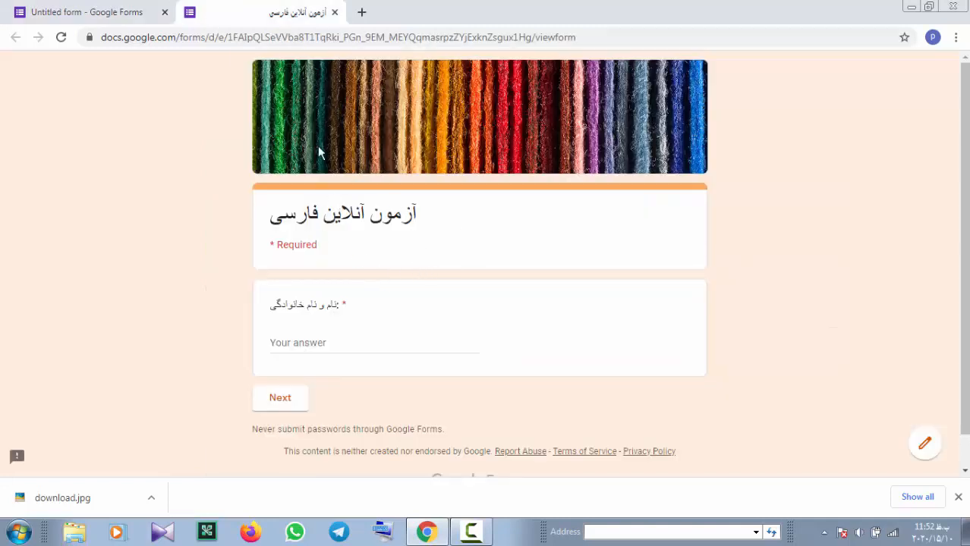
click(317, 337)
text(باقرزاده)
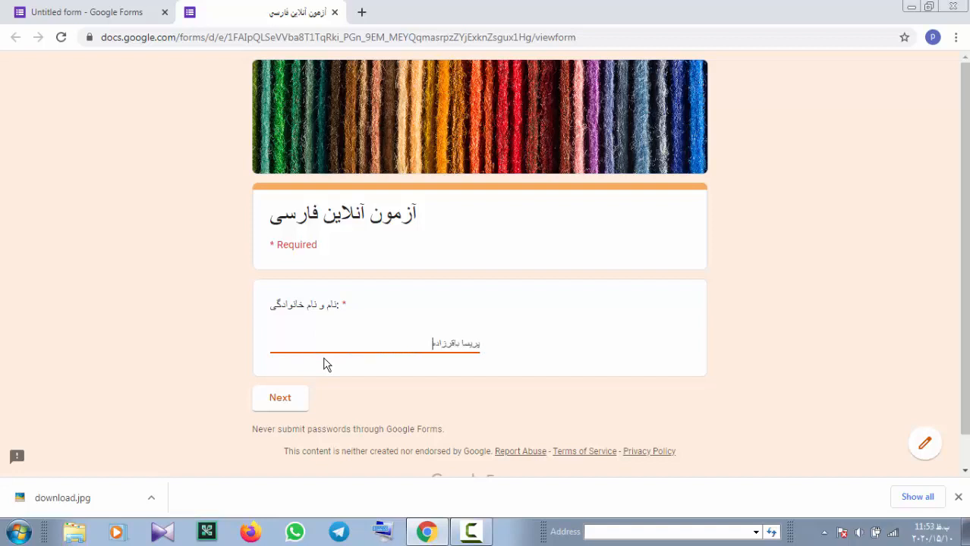
click(280, 399)
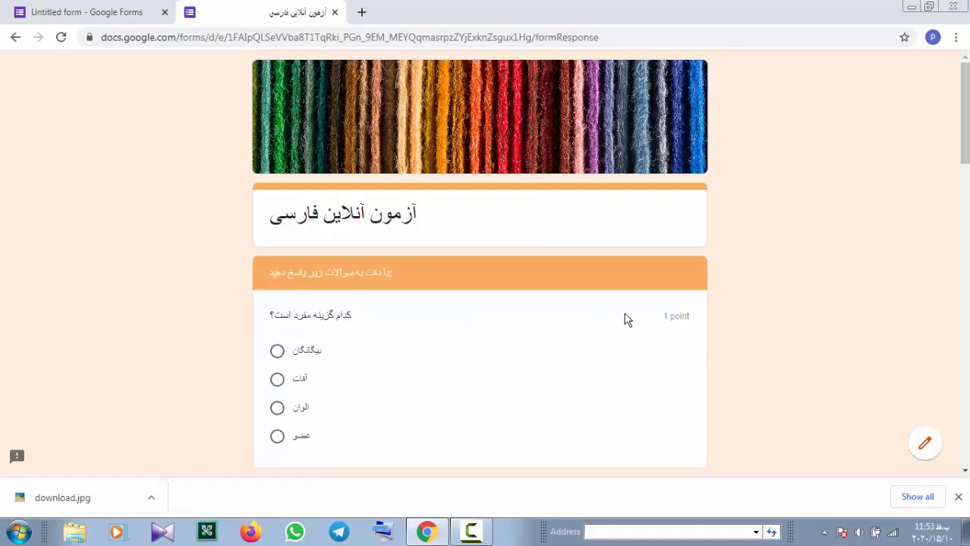
Answer the first question with عضو and type the abbreviation answer
scroll(577, 370, down, 15)
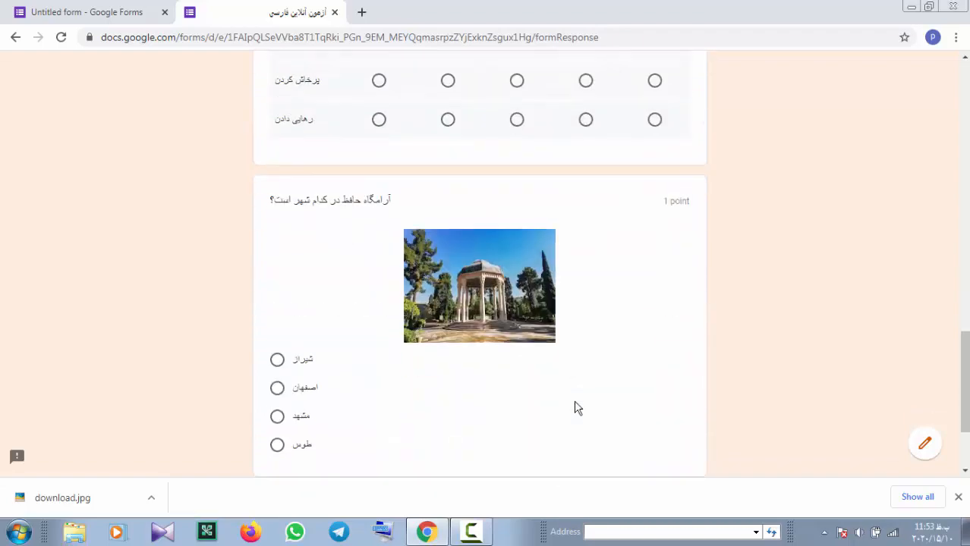
scroll(577, 405, up, 6)
scroll(574, 402, up, 4)
scroll(573, 407, up, 4)
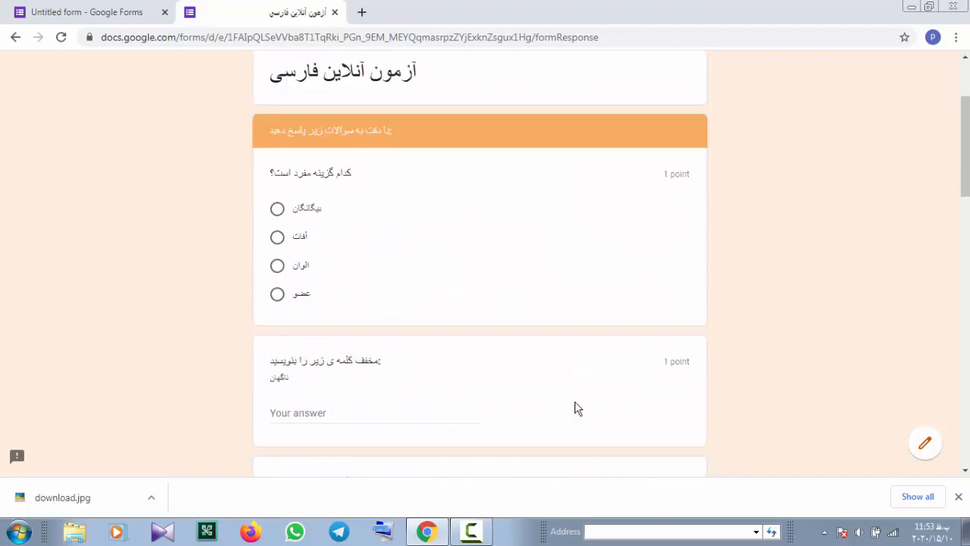
scroll(509, 266, up, 2)
scroll(497, 303, down, 3)
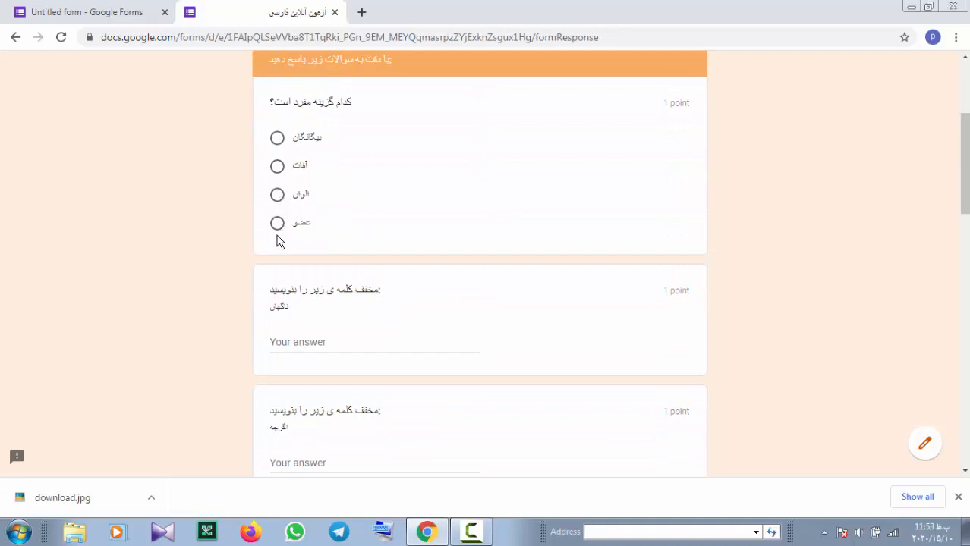
click(277, 224)
scroll(452, 305, down, 2)
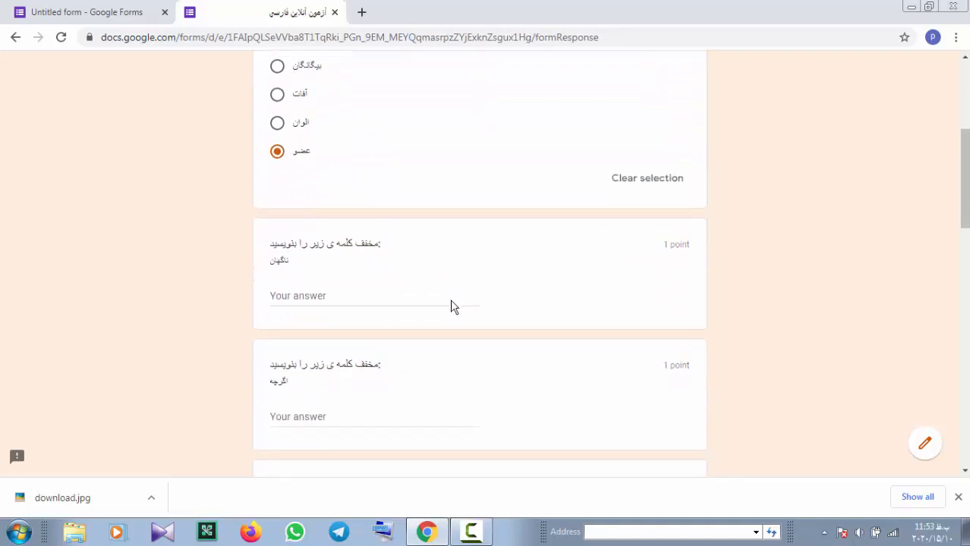
click(367, 232)
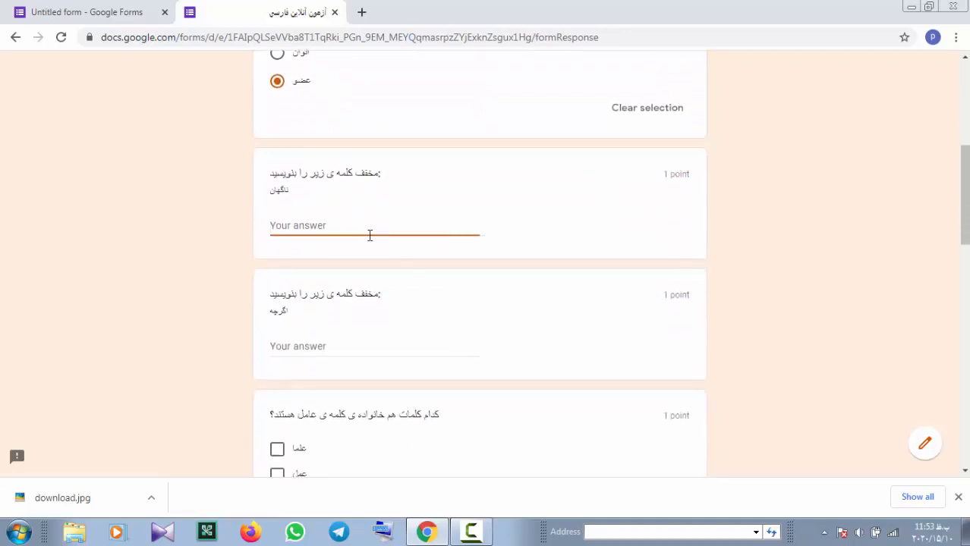
text(ناگه)
Tick عمل and اعمال as related to عامل, and choose طوس for Ferdowsi's tomb
scroll(342, 337, down, 3)
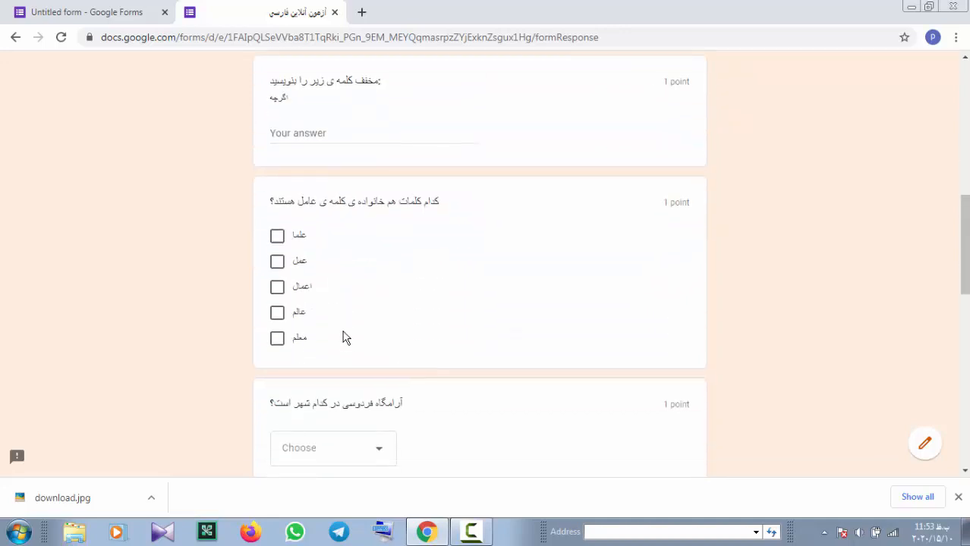
click(279, 266)
click(282, 290)
scroll(337, 319, down, 2)
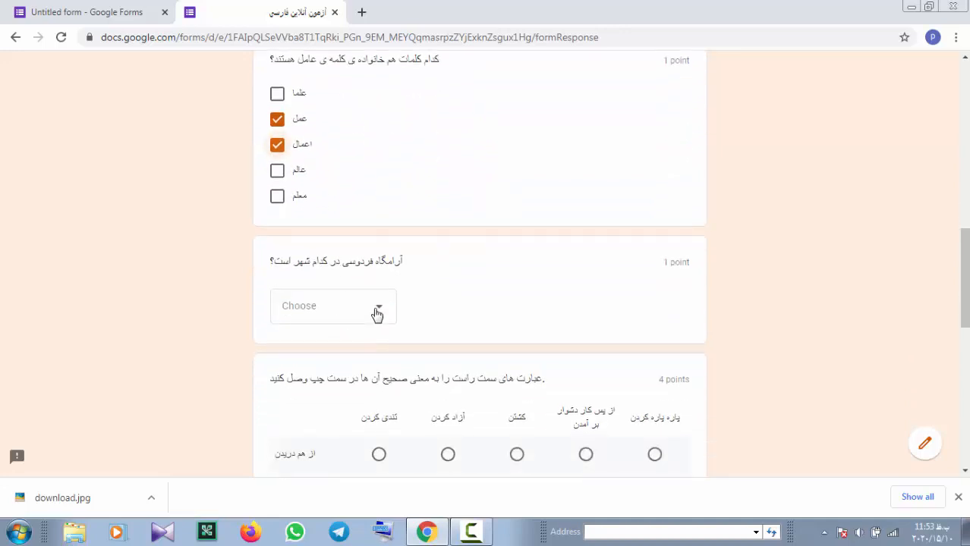
click(378, 315)
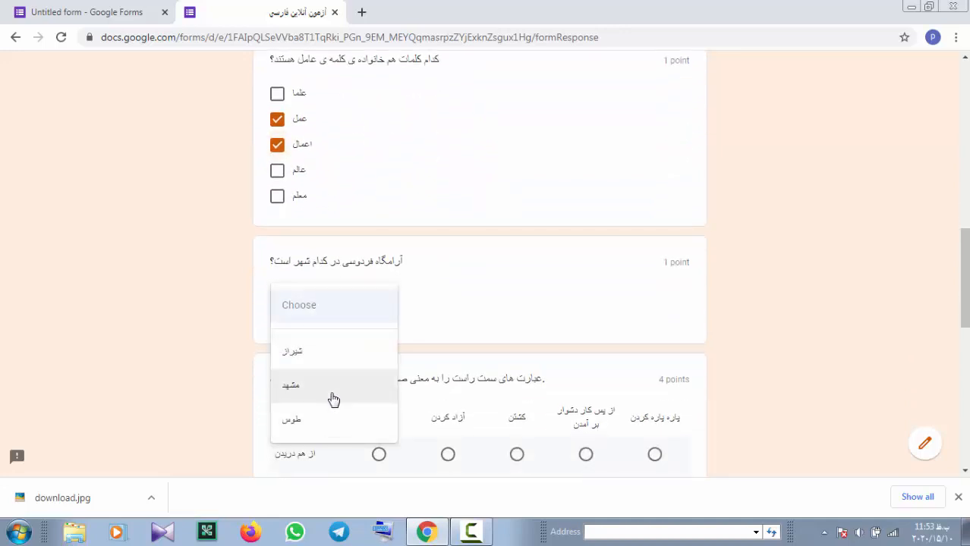
click(332, 422)
Match the grid rows (پاره پاره کردن, کشتن, تندی کردن), pick شیراز, and submit
scroll(500, 351, down, 3)
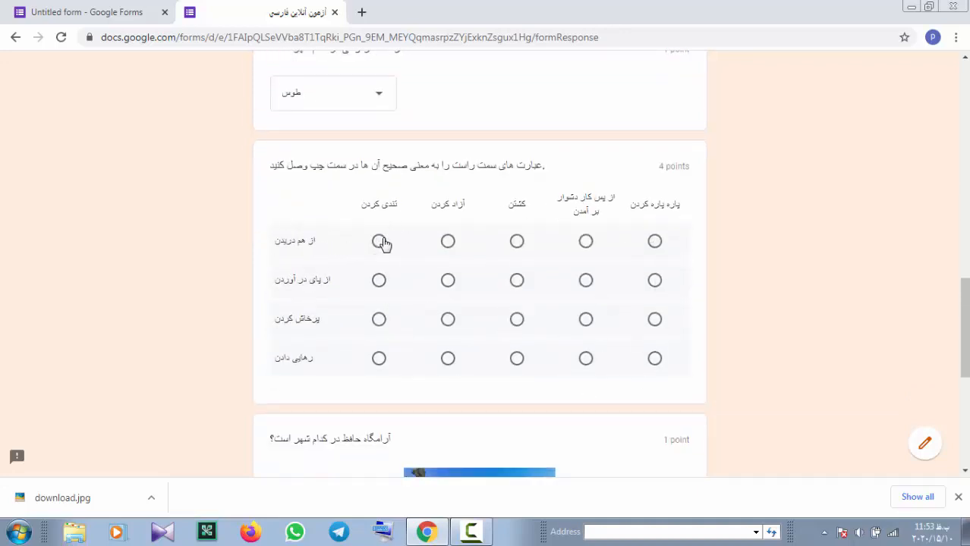
click(654, 241)
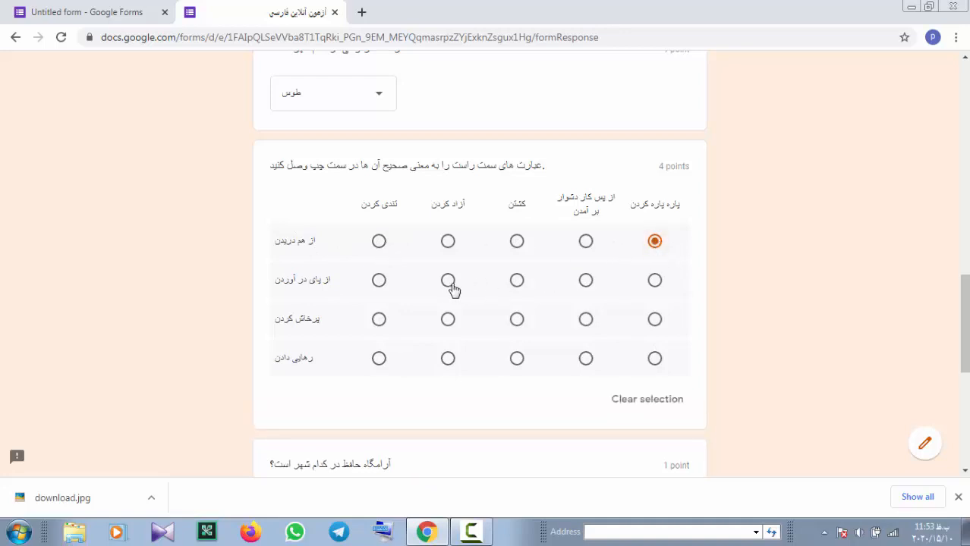
click(519, 286)
click(379, 325)
scroll(440, 357, down, 3)
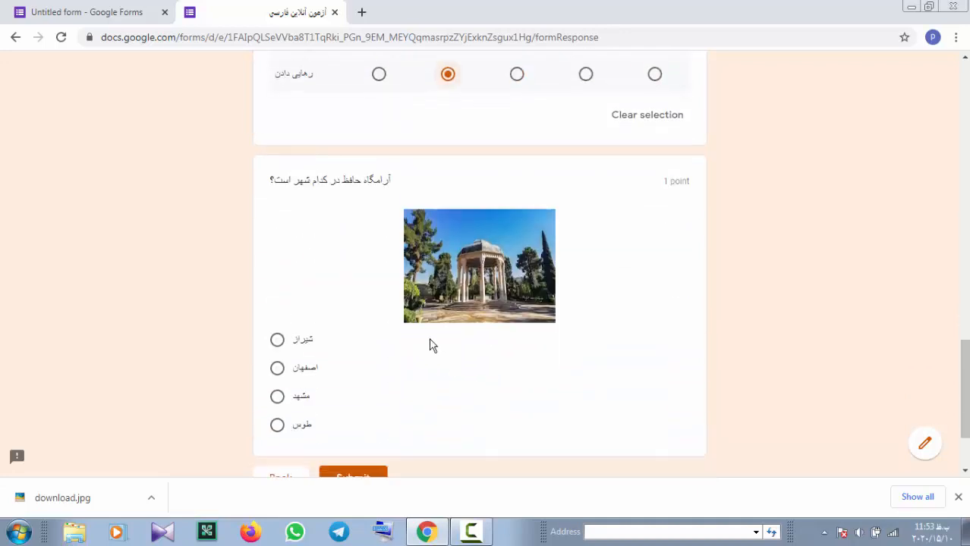
click(277, 340)
scroll(355, 357, down, 2)
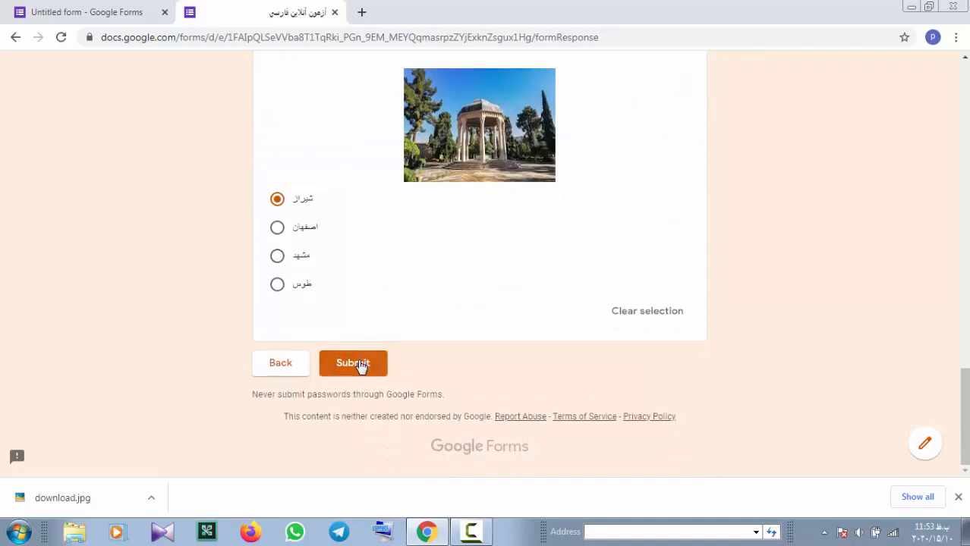
click(359, 367)
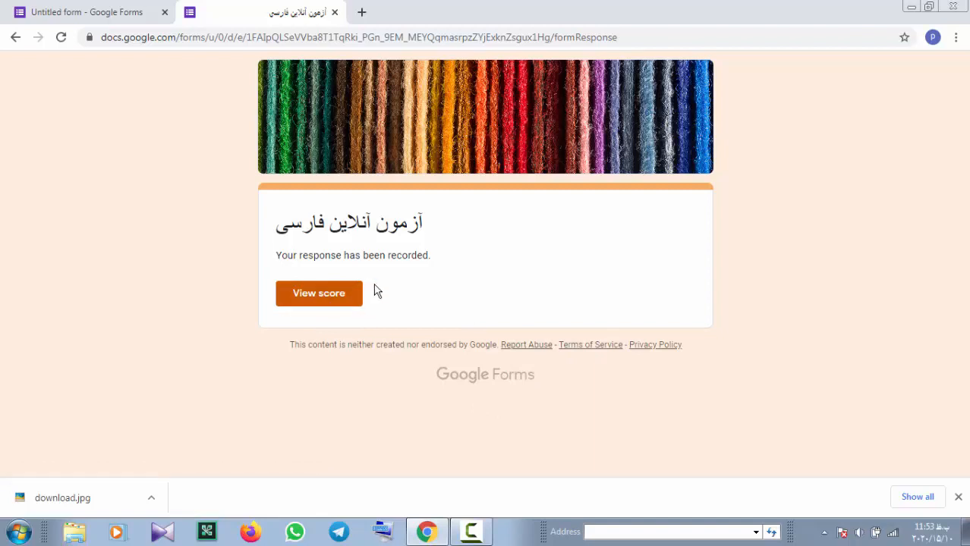
Open the 9/10 score page and review the graded answers, with the اگرچه abbreviation marked wrong
click(324, 297)
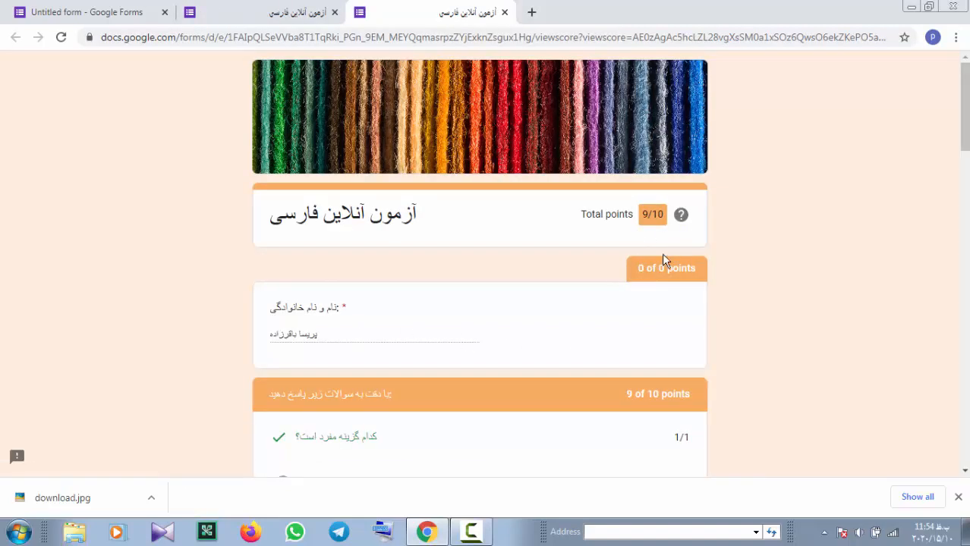
scroll(659, 294, down, 5)
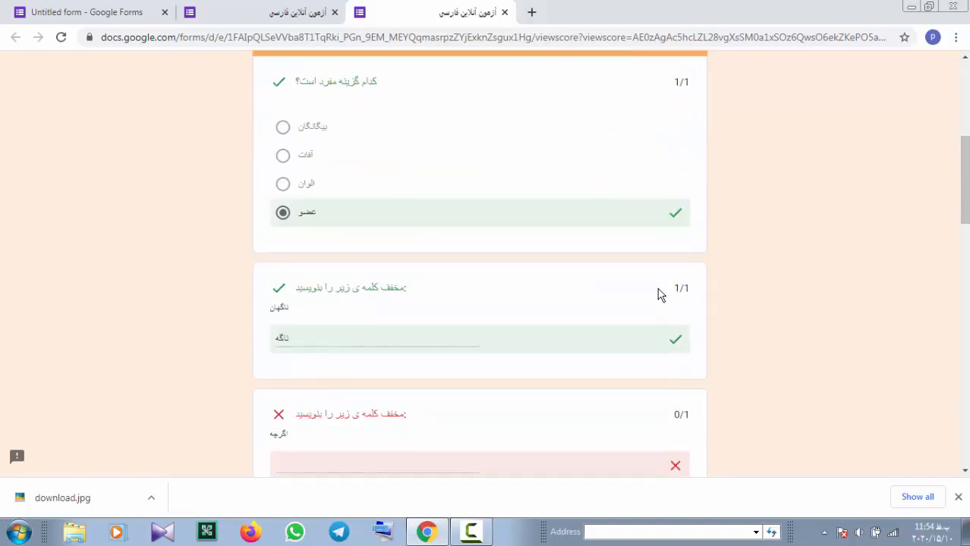
scroll(659, 294, up, 4)
scroll(658, 292, down, 6)
scroll(657, 292, up, 4)
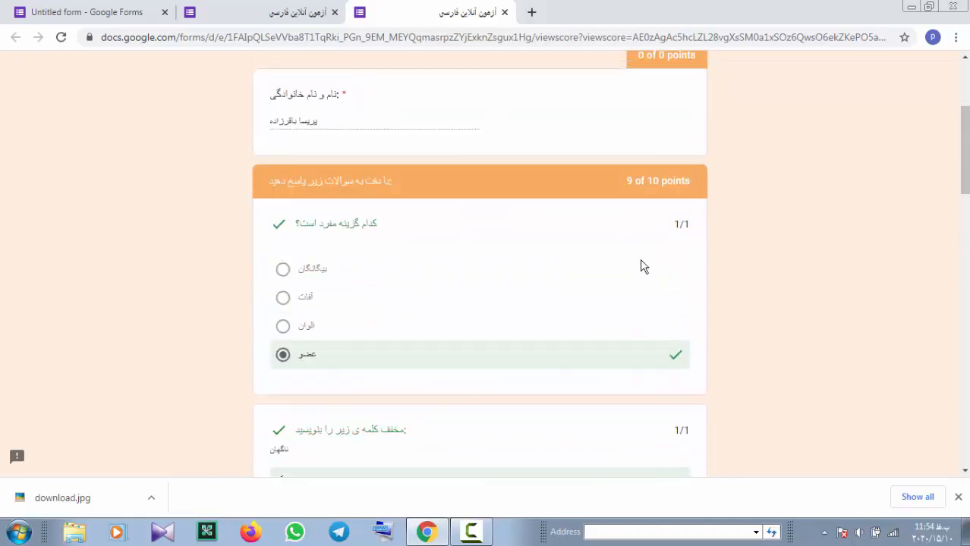
scroll(641, 267, down, 5)
scroll(636, 226, up, 2)
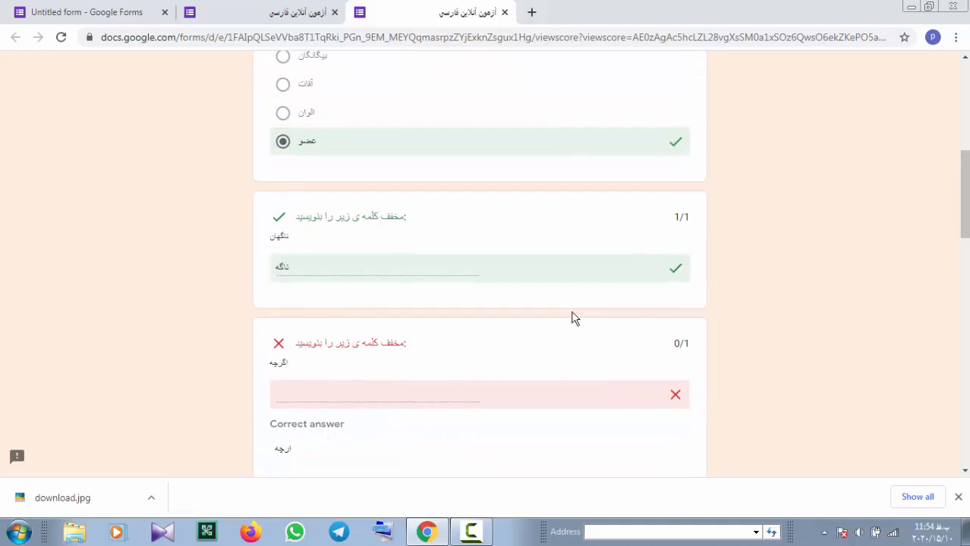
scroll(574, 319, down, 3)
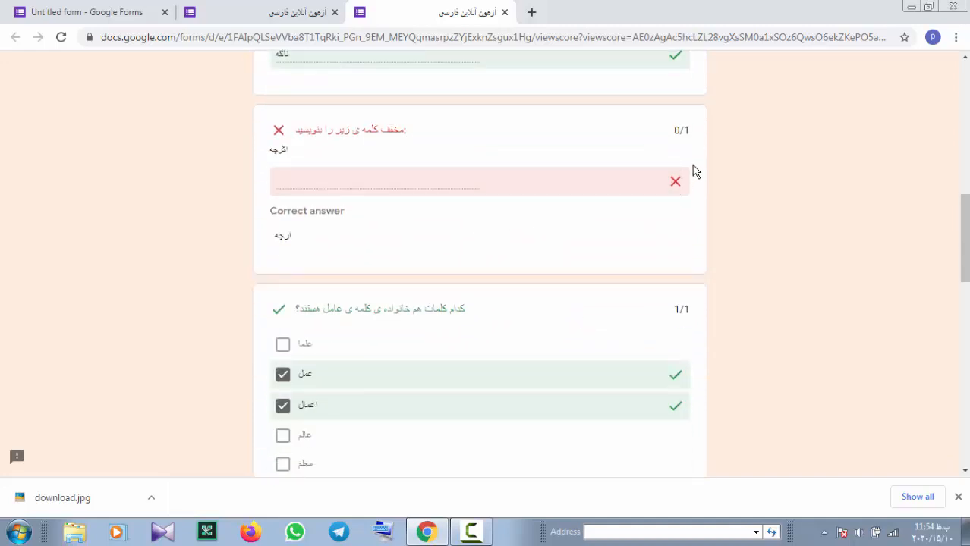
scroll(654, 235, down, 3)
scroll(641, 255, down, 5)
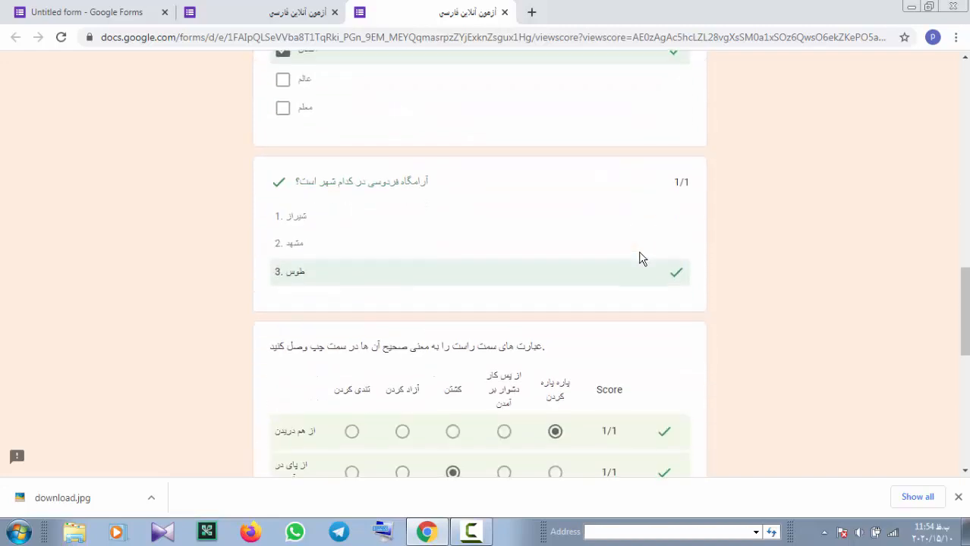
scroll(639, 258, down, 4)
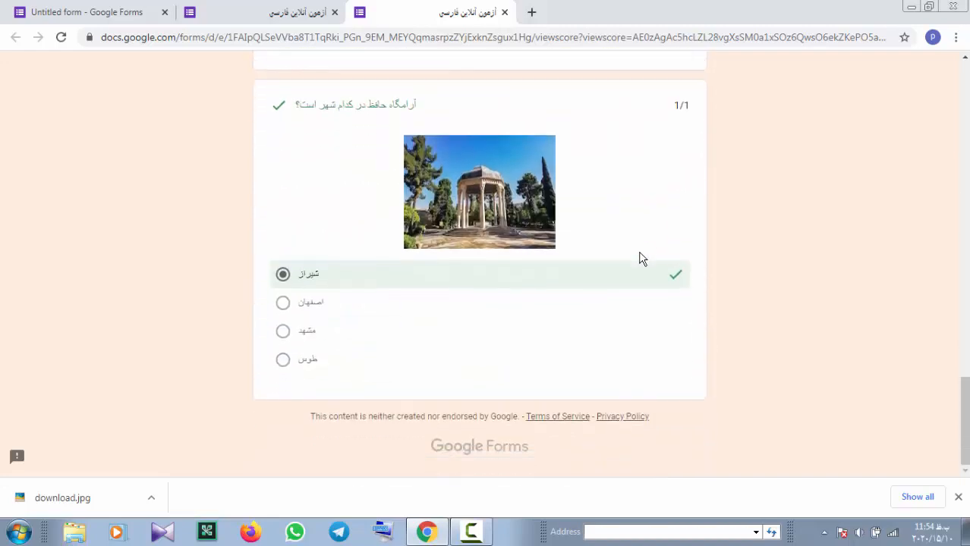
scroll(640, 259, up, 15)
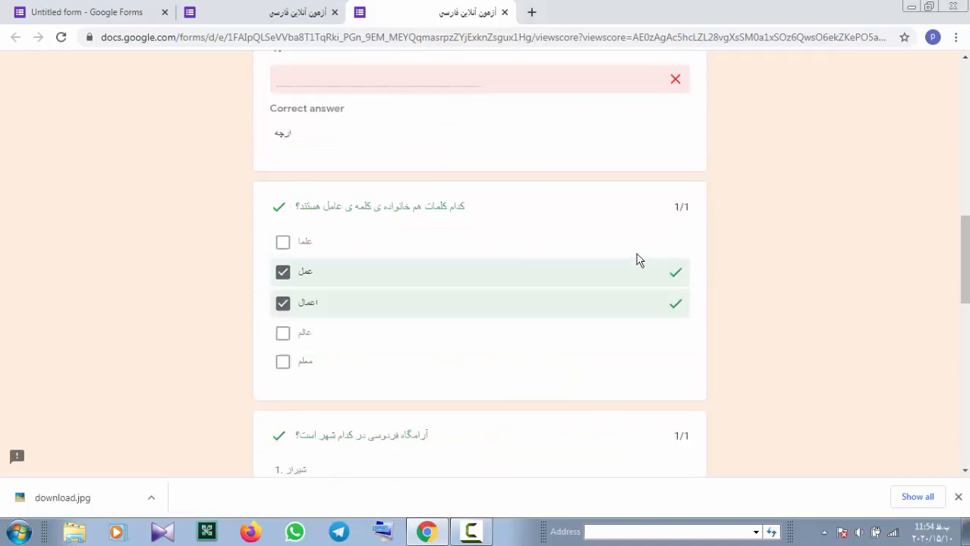
scroll(637, 260, up, 3)
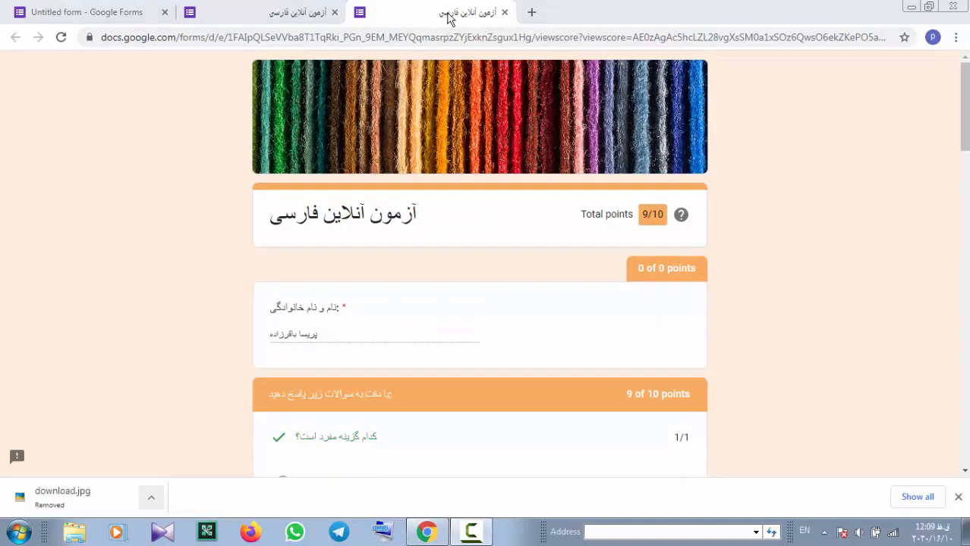
Return to the 'آزمون آنلاین فارسی' editor tab, now showing one collected response
click(96, 11)
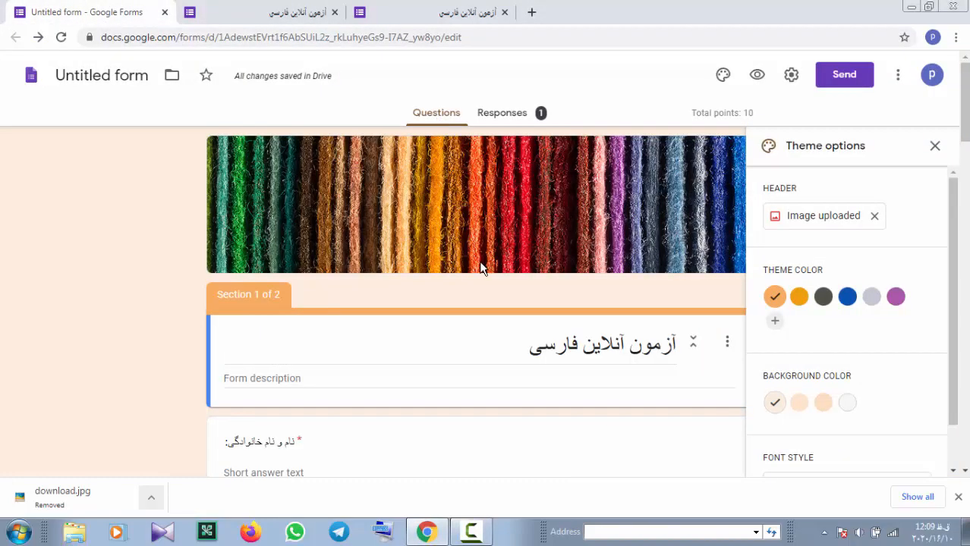
scroll(482, 271, down, 4)
scroll(485, 275, up, 4)
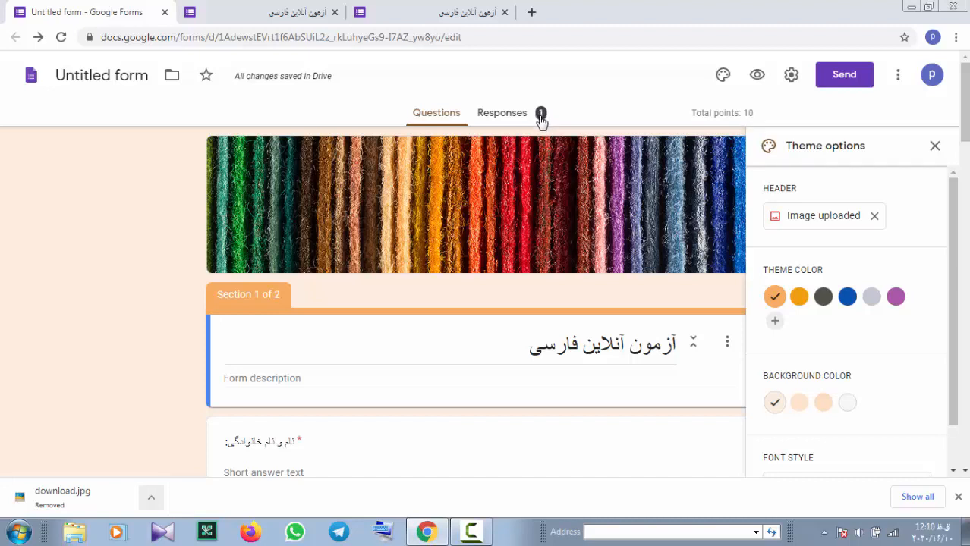
Open the Responses summary and browse the per-question charts of the single 9/10 submission
click(497, 122)
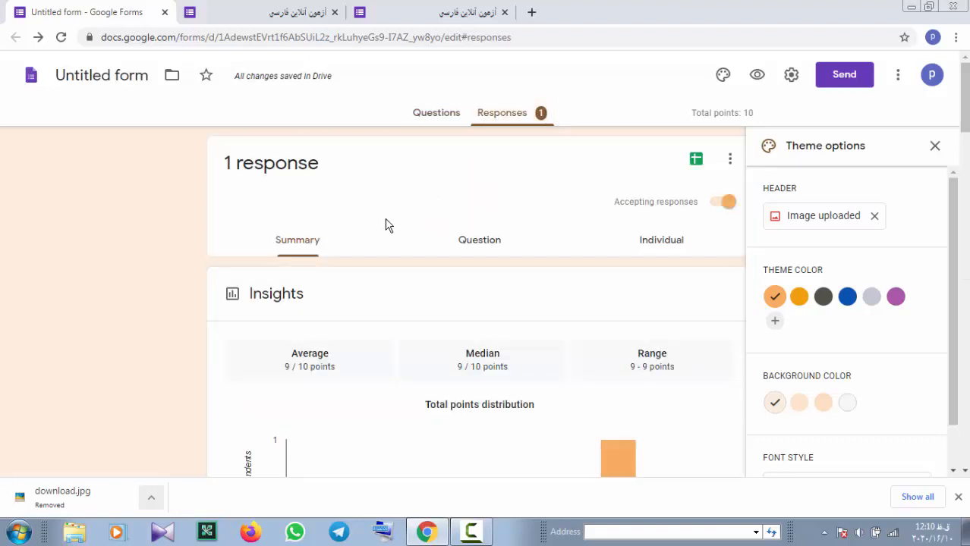
scroll(362, 263, down, 2)
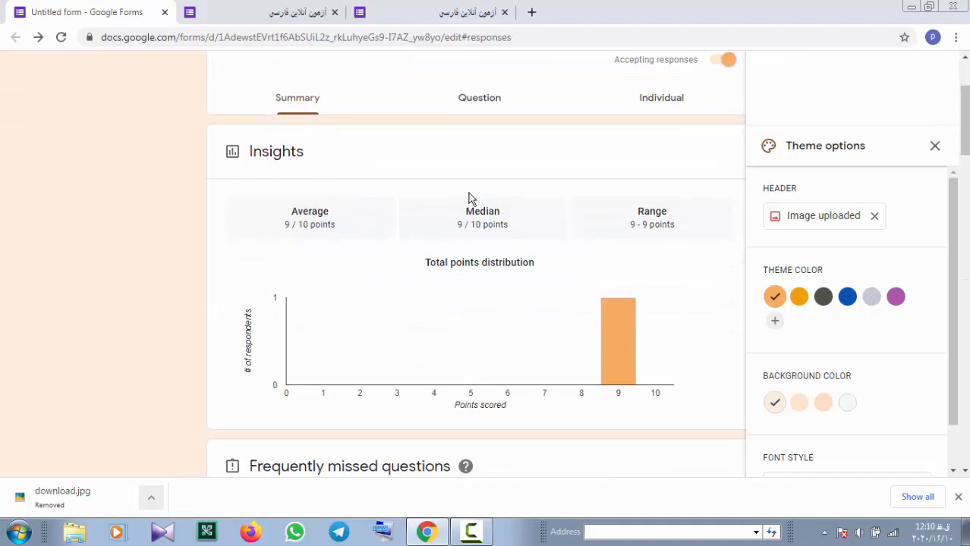
scroll(431, 194, down, 7)
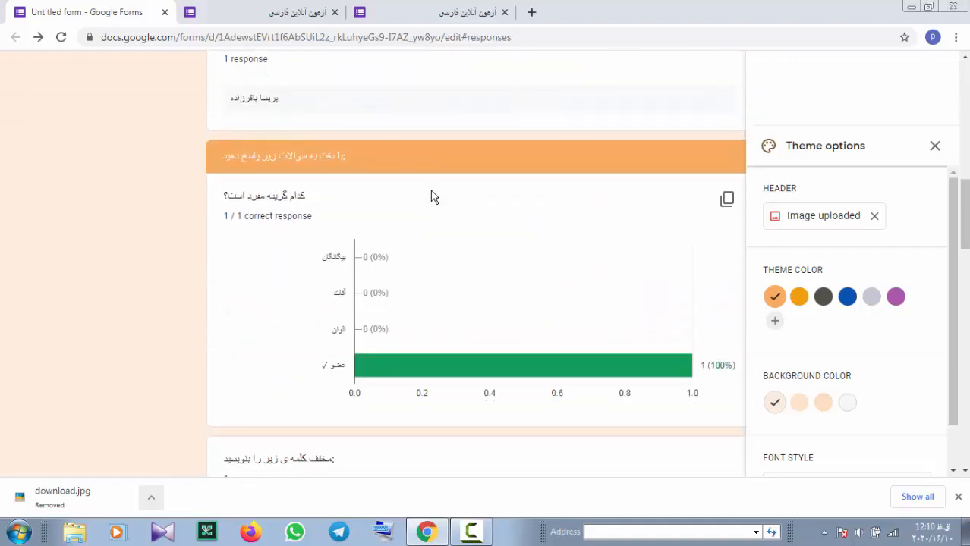
scroll(430, 195, down, 2)
scroll(431, 195, up, 3)
scroll(432, 200, down, 1)
scroll(433, 201, down, 2)
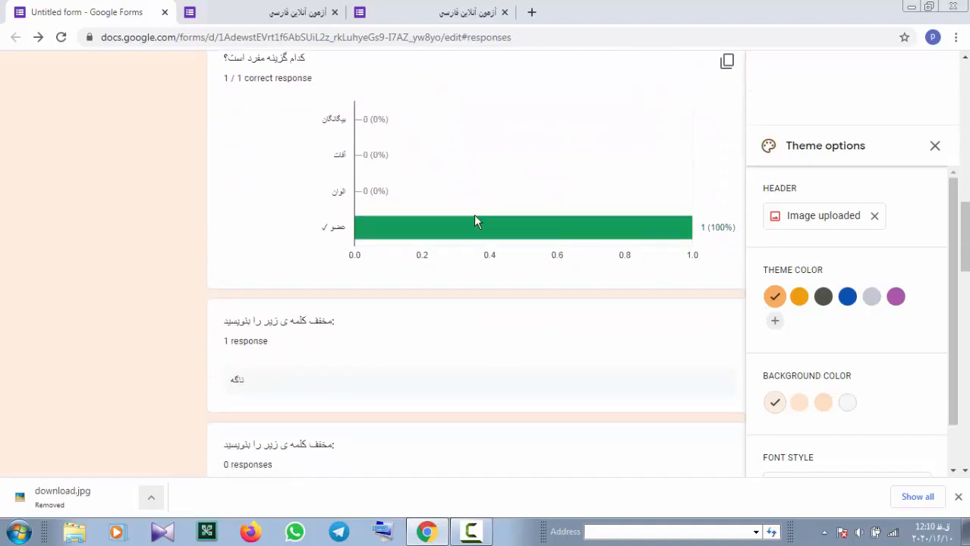
scroll(448, 186, up, 1)
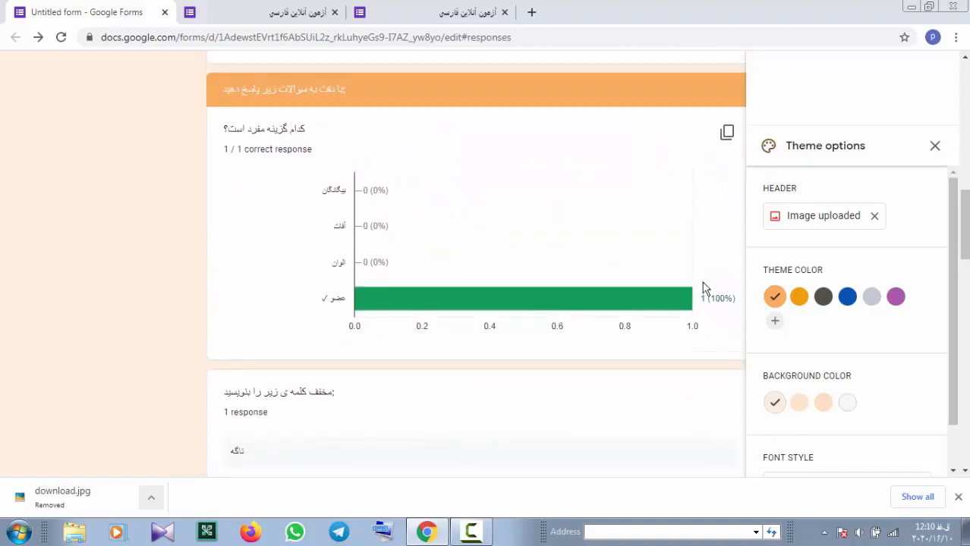
mouse_move(530, 314)
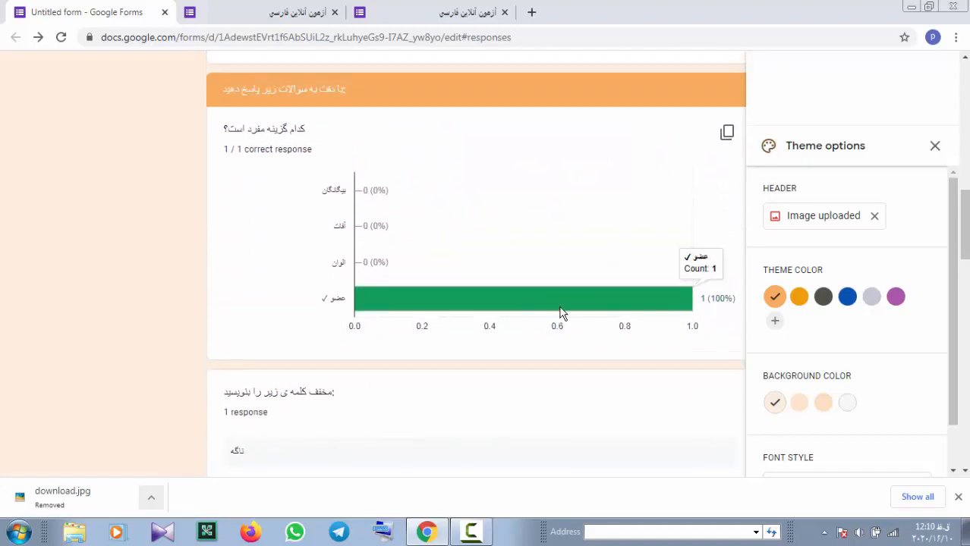
scroll(554, 266, down, 4)
scroll(479, 389, down, 5)
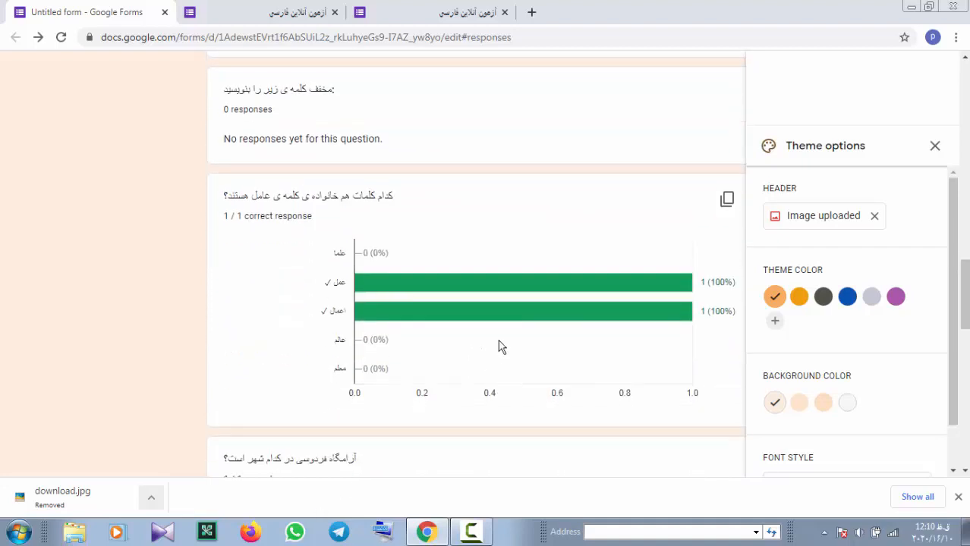
scroll(514, 273, up, 2)
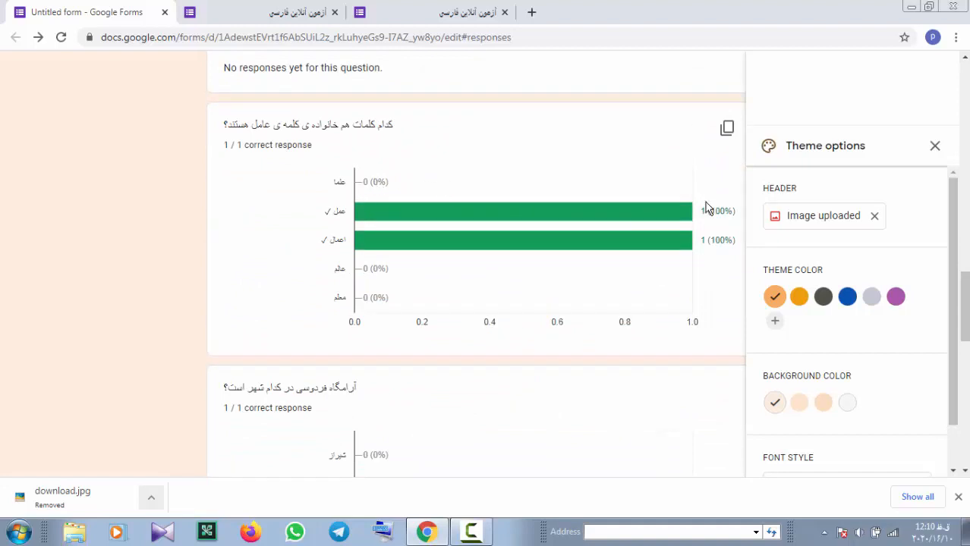
scroll(643, 275, down, 5)
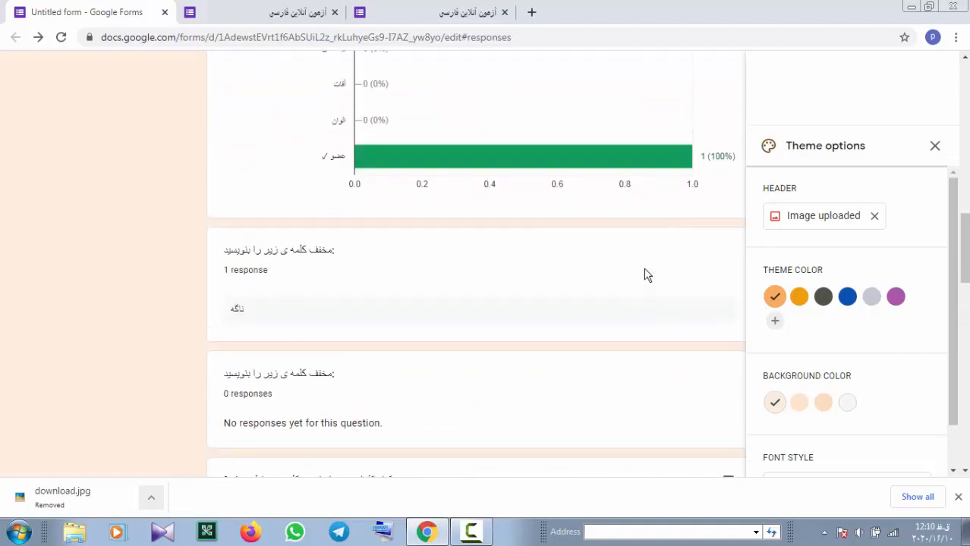
scroll(643, 274, up, 10)
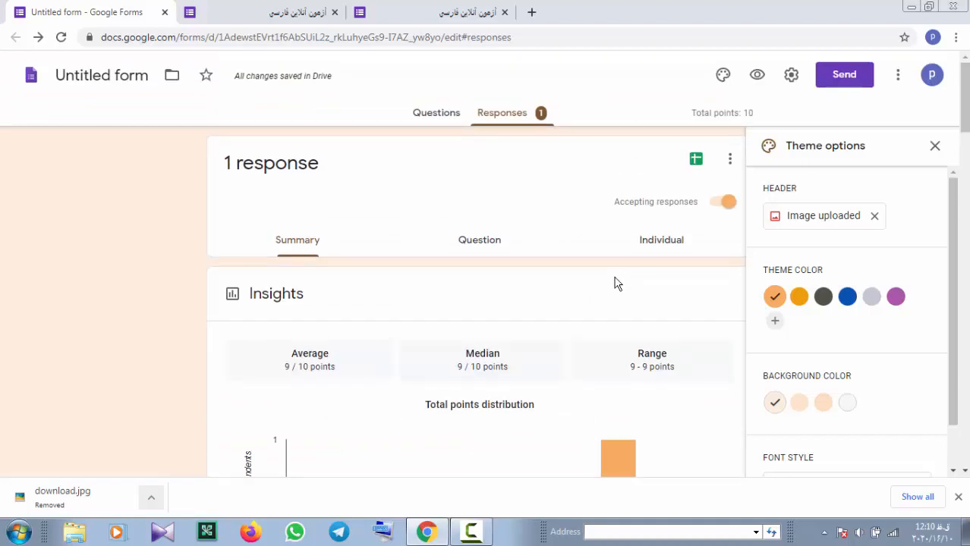
Switch to the per-question view and advance to question 2 of 8, answered correctly for 1/1
click(470, 241)
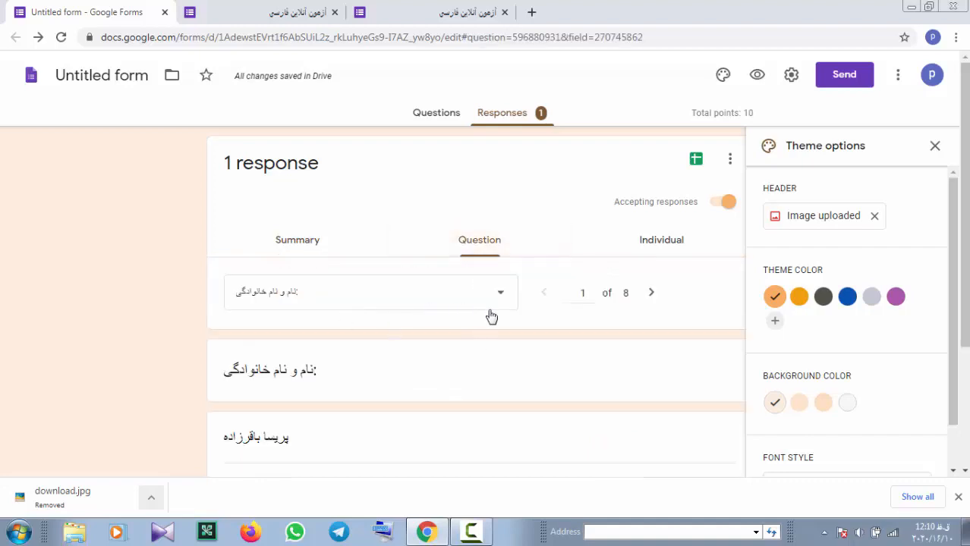
scroll(493, 319, down, 2)
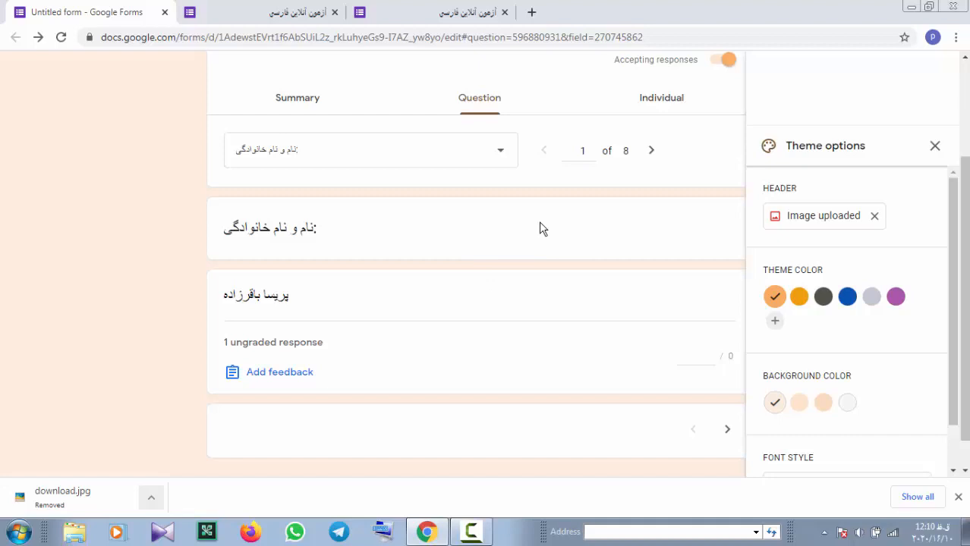
click(651, 150)
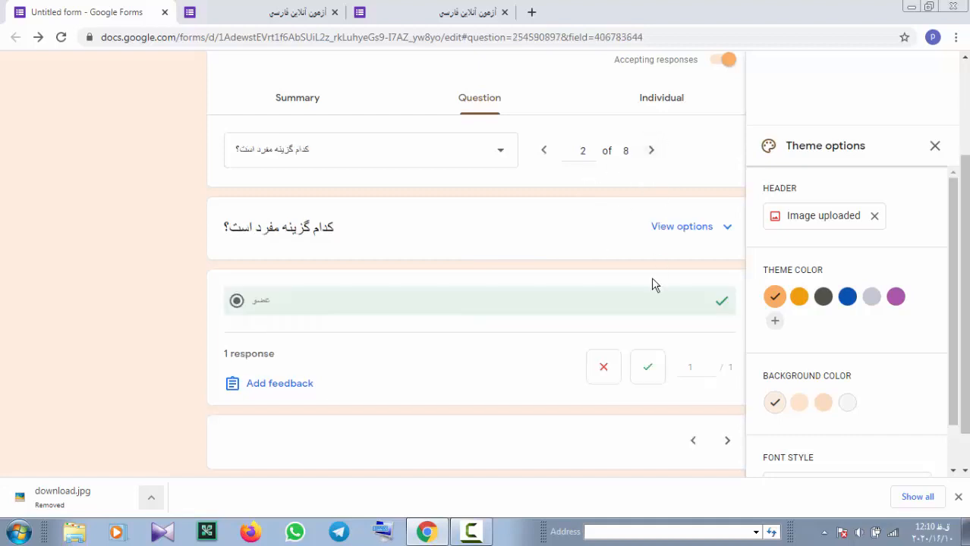
scroll(664, 294, down, 1)
scroll(561, 320, up, 3)
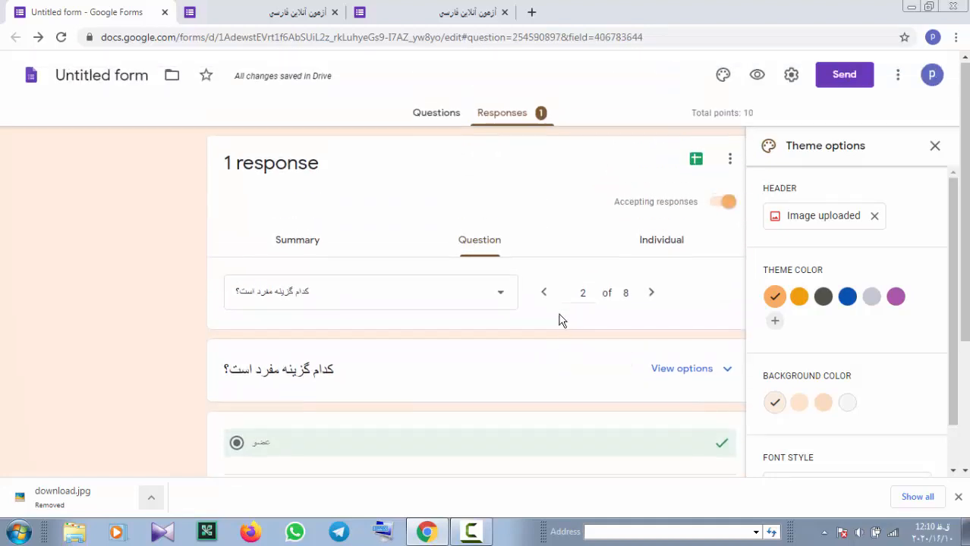
Review the individual graded submission scoring 9 of 10 points
click(660, 247)
scroll(595, 334, down, 10)
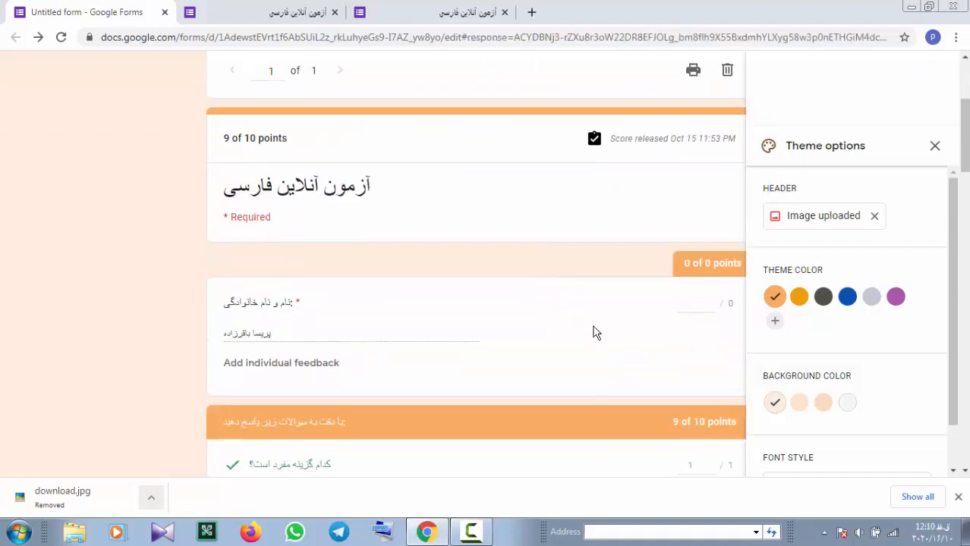
scroll(595, 339, up, 10)
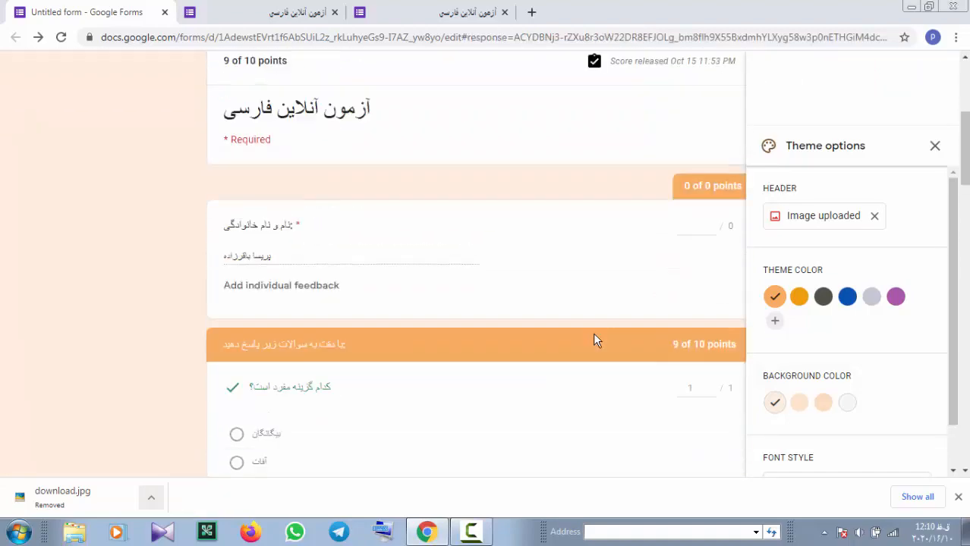
scroll(647, 346, down, 3)
scroll(490, 228, up, 3)
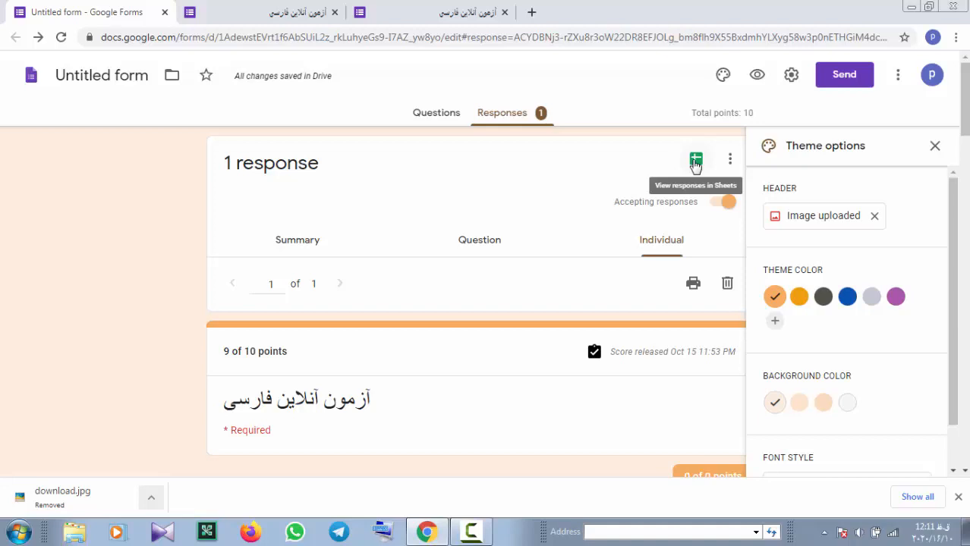
Open the linked 'Untitled form (Responses)' sheet and scroll across its timestamp, 9 / 10 score and answers
click(696, 161)
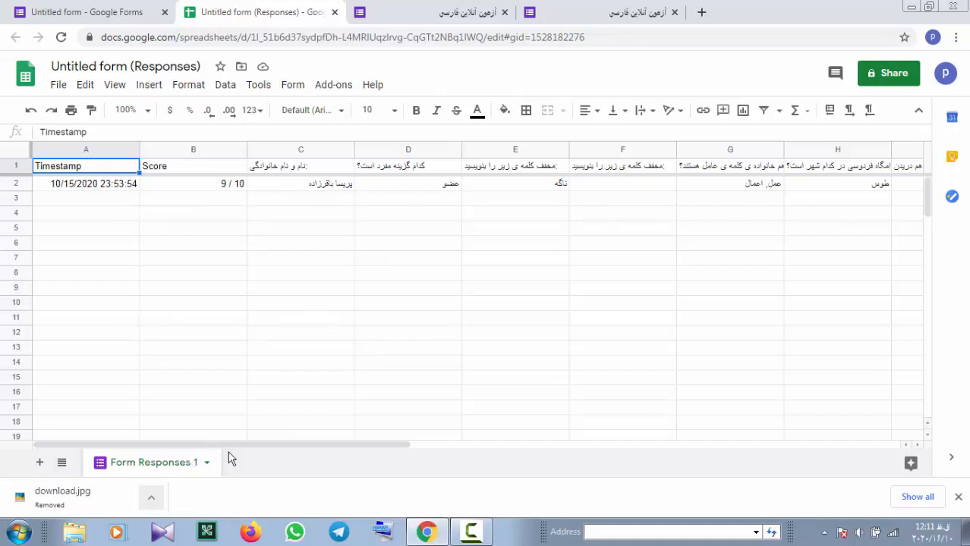
drag(229, 445, 356, 452)
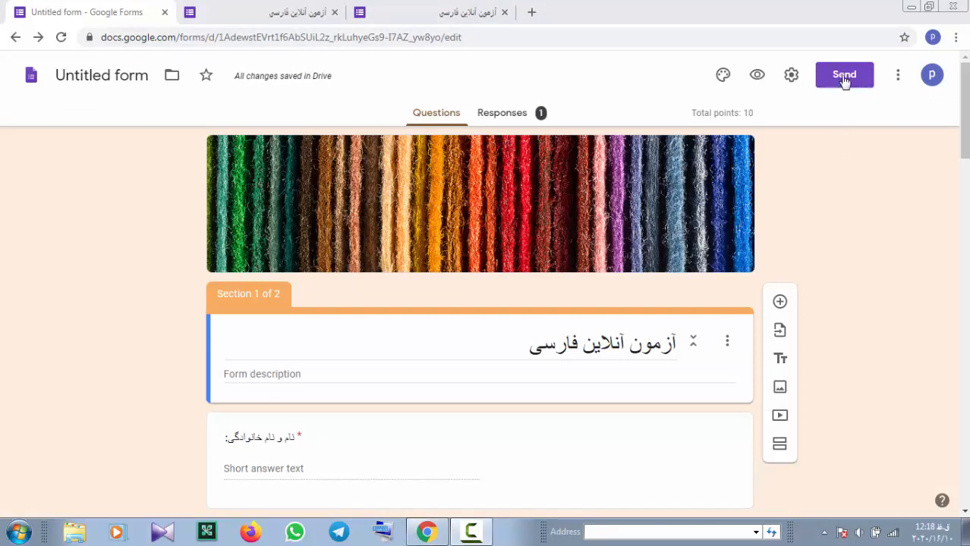
Search the add-ons marketplace for 'li' and open the Form Limit | Response Limit | Form Close page
click(897, 76)
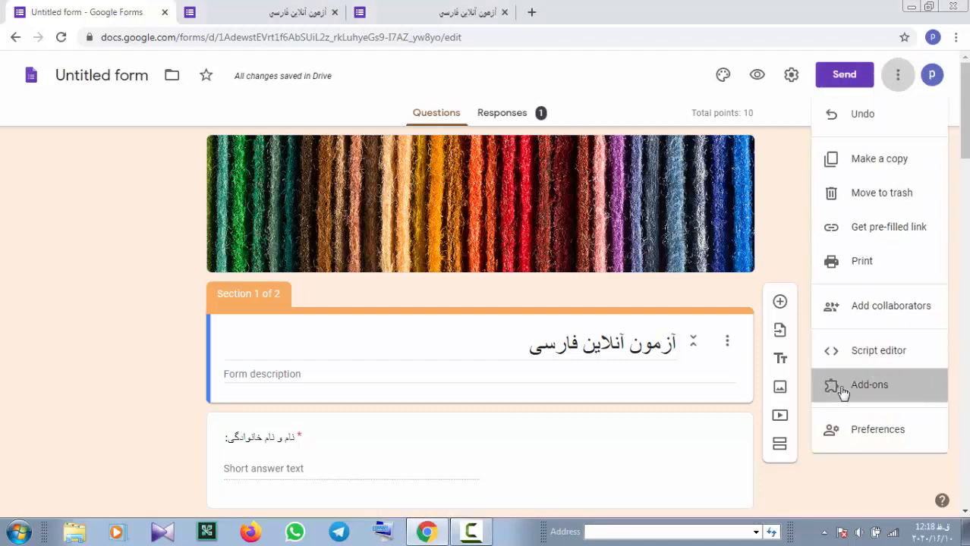
click(843, 388)
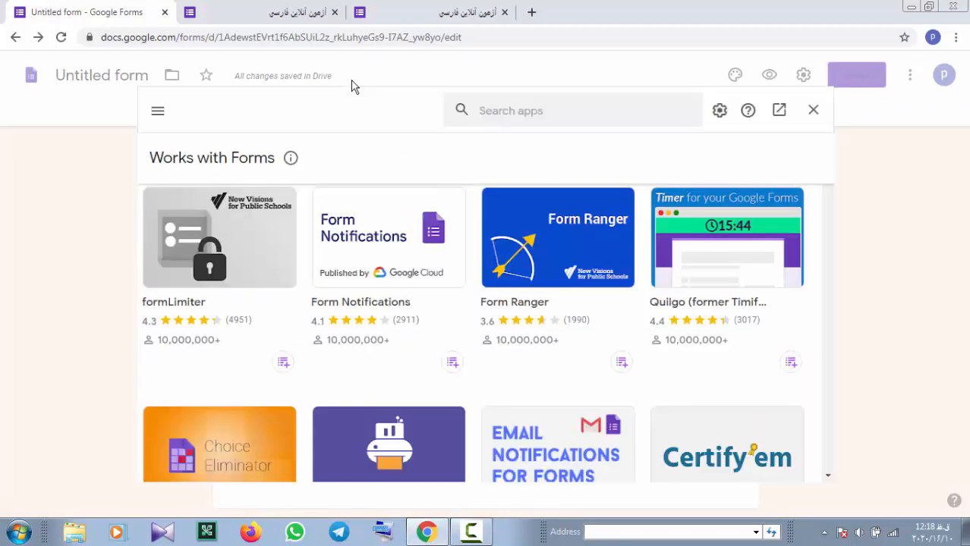
click(500, 110)
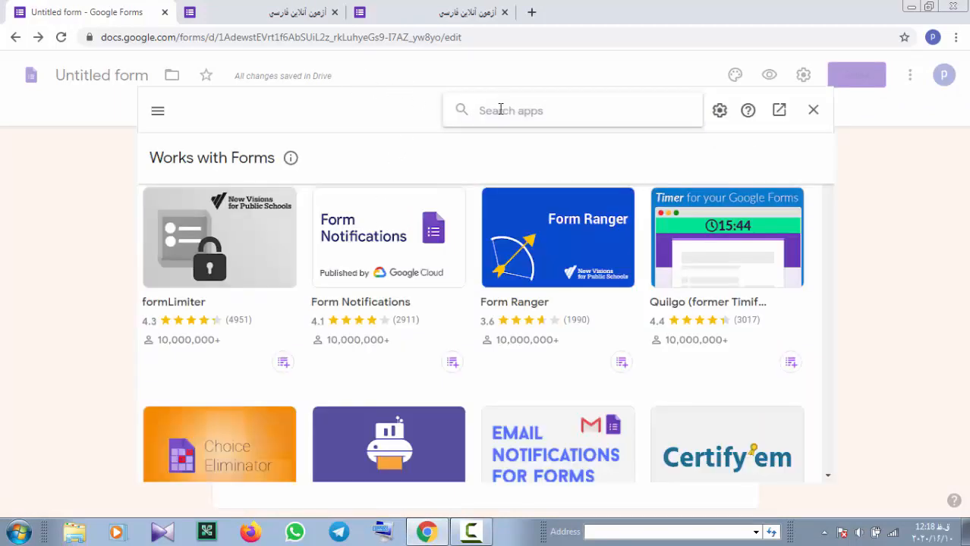
text(limit)
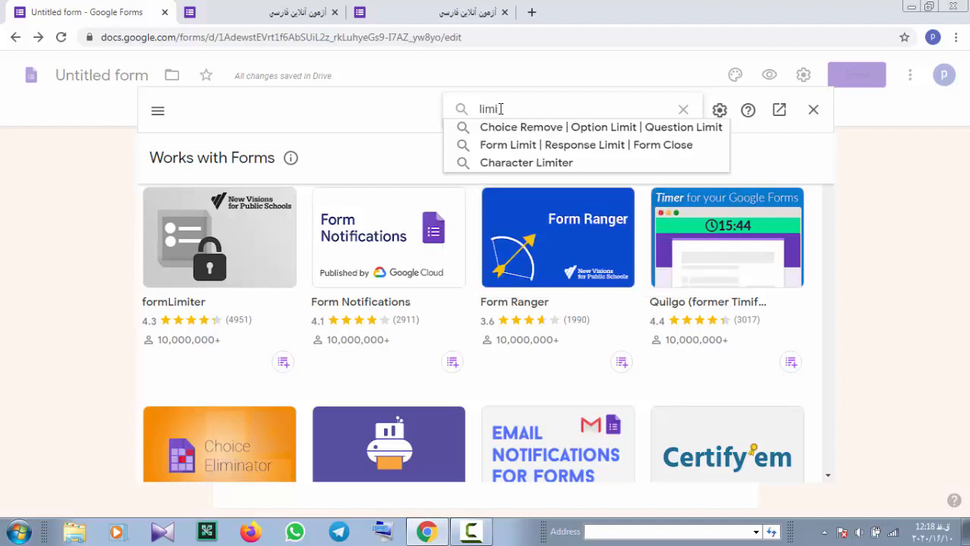
click(568, 145)
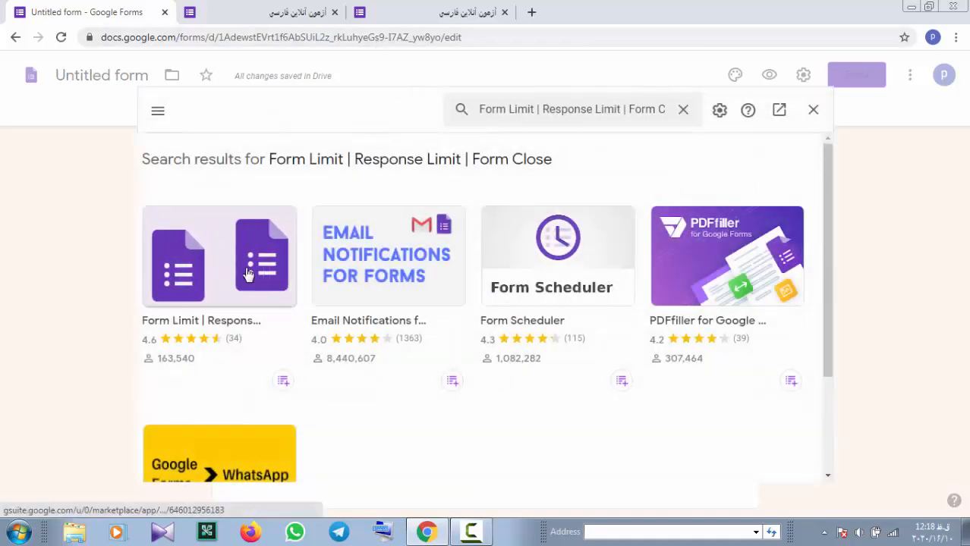
click(226, 328)
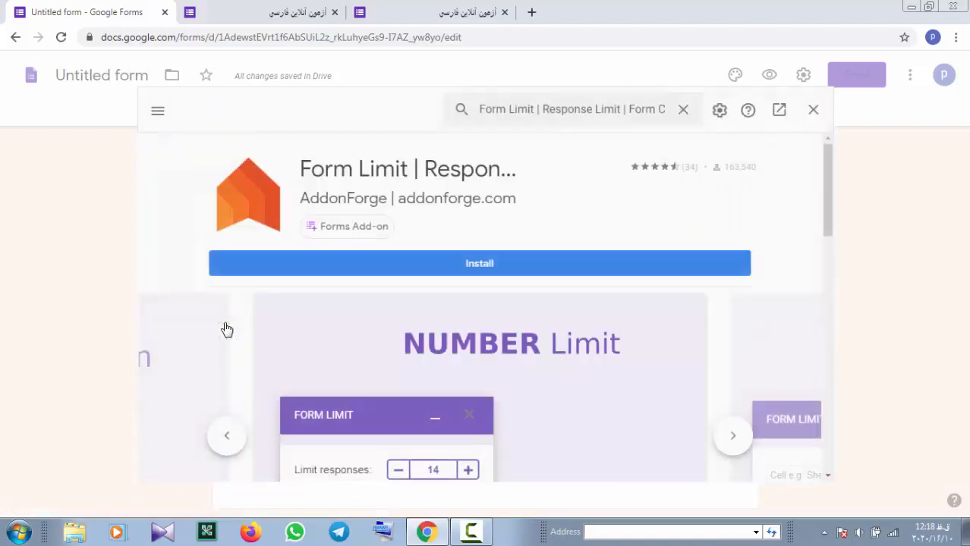
Install Form Limit, authorize it with your Google account, and close the add-on store
click(558, 268)
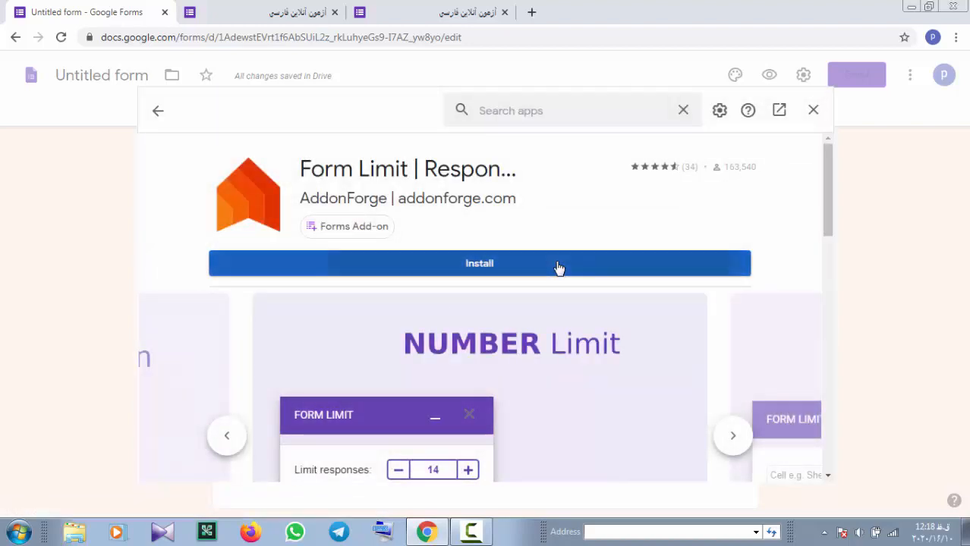
click(574, 367)
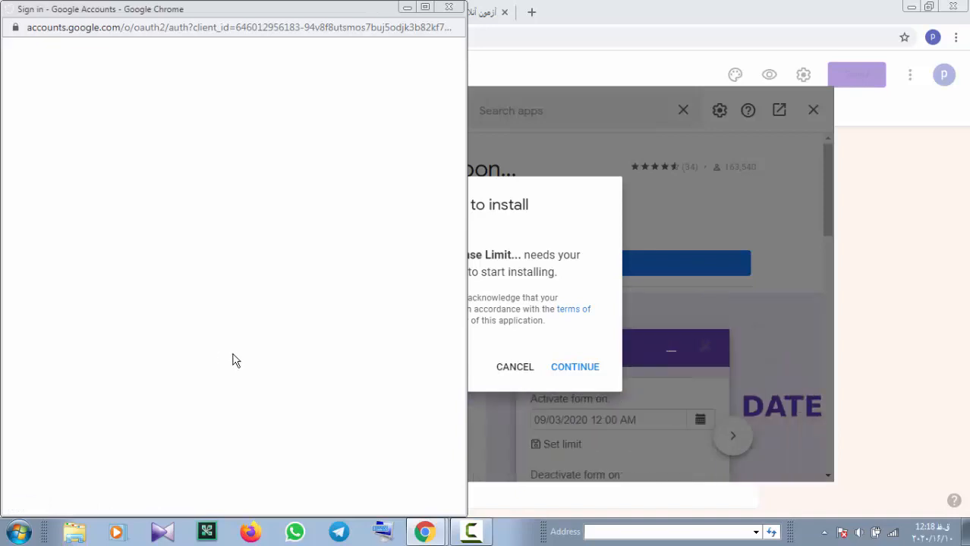
click(249, 292)
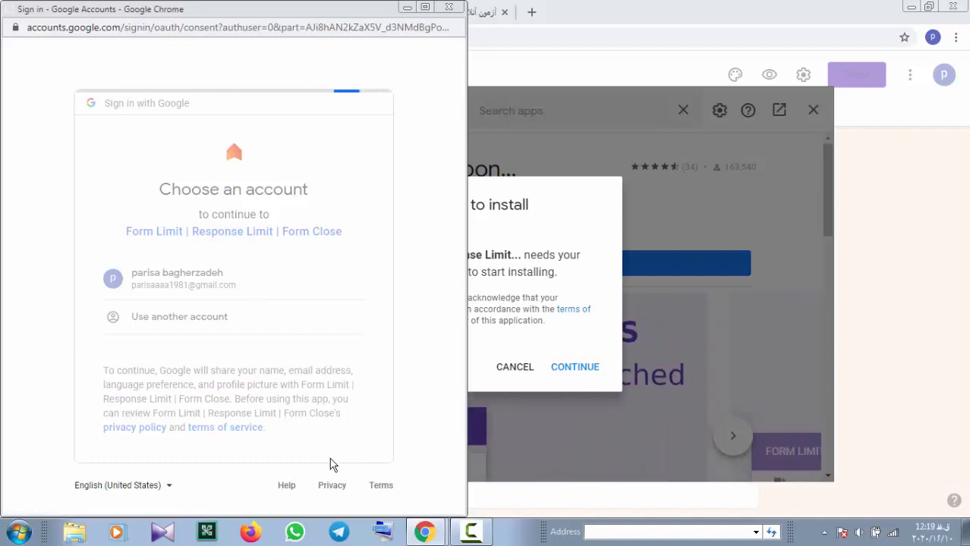
scroll(255, 302, down, 5)
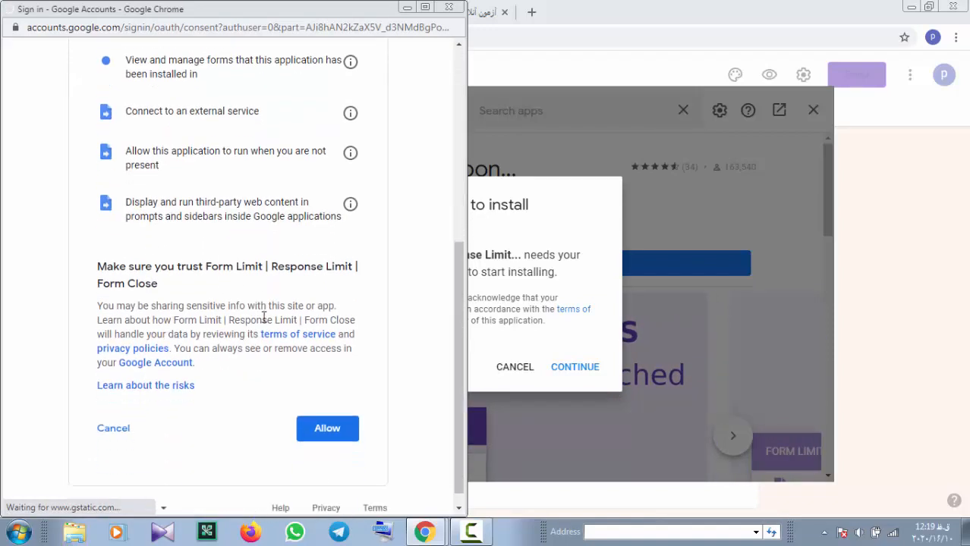
click(327, 412)
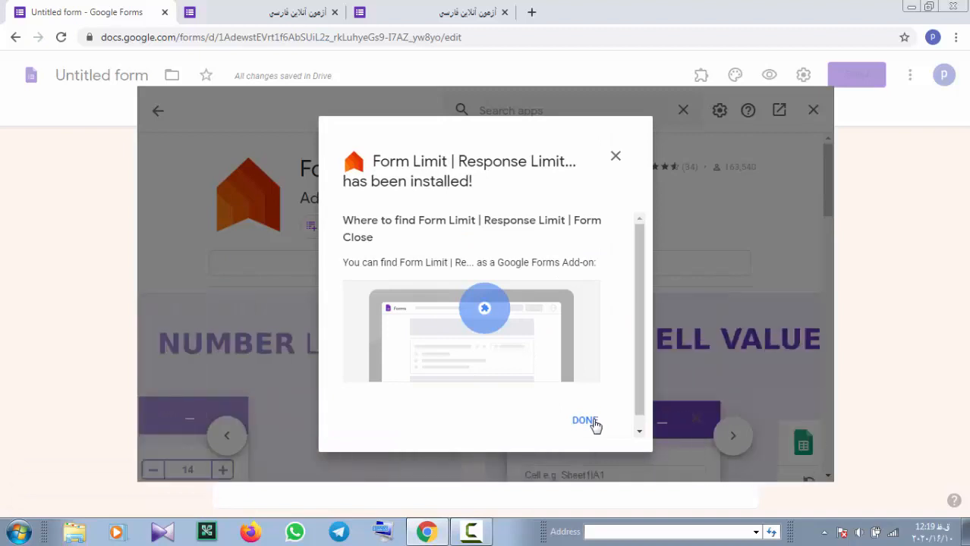
click(585, 421)
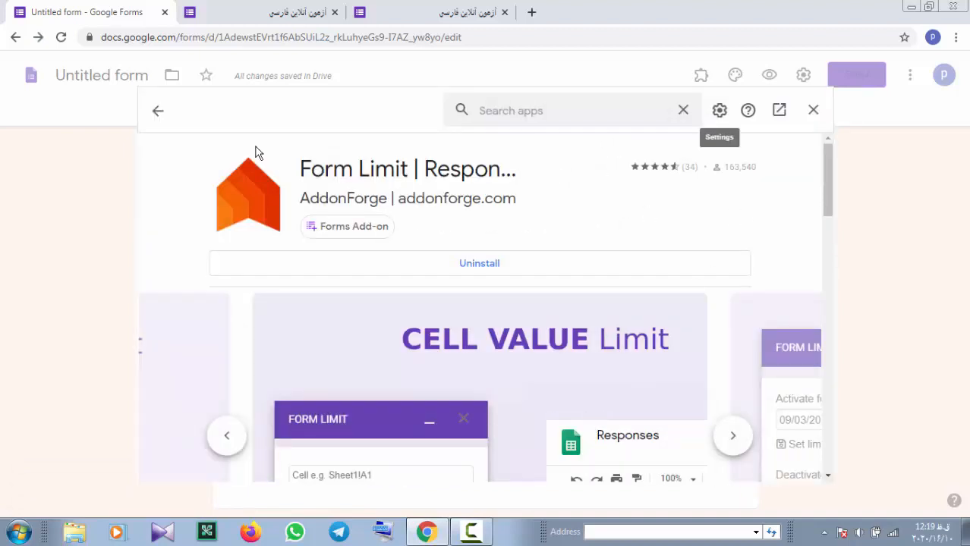
key(Escape)
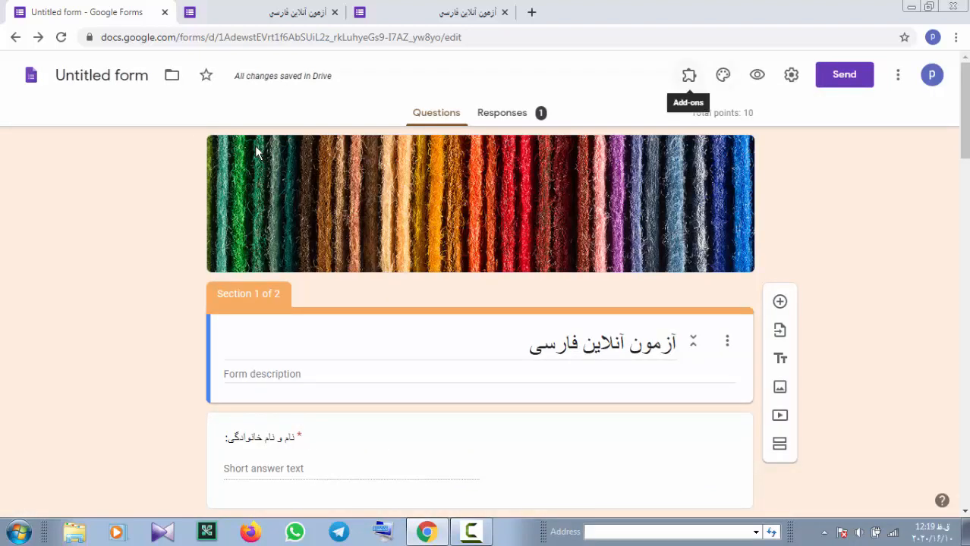
Start the Form Limit add-on and set the response limit to 40
key(Return)
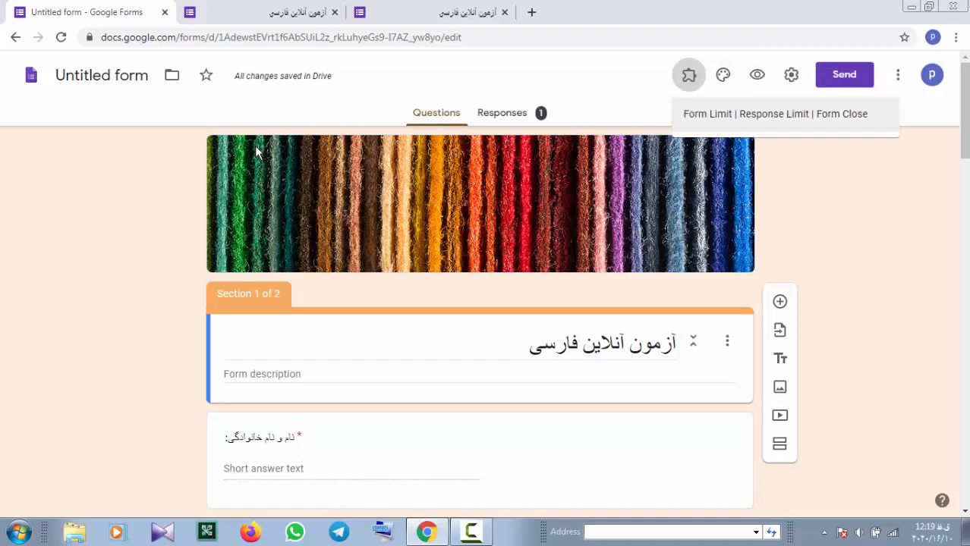
key(Return)
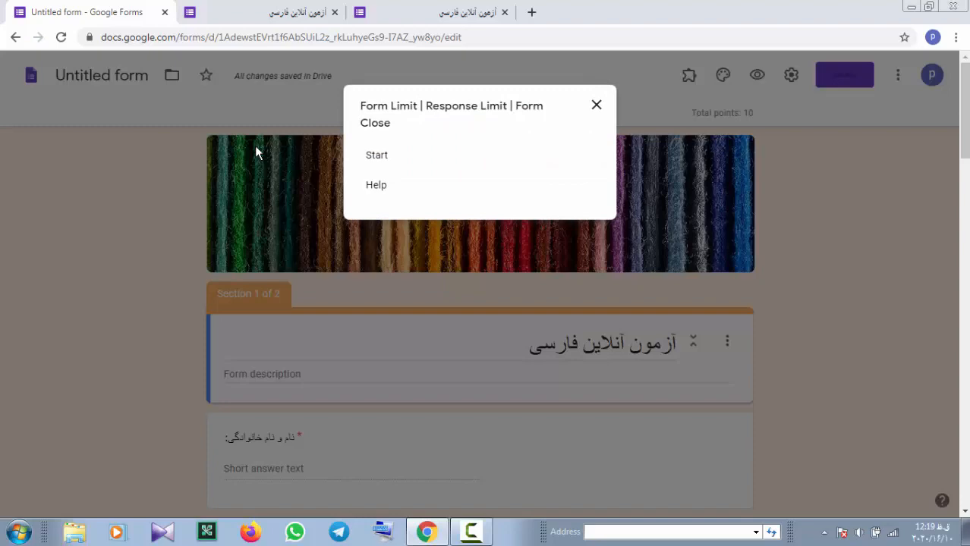
key(Return)
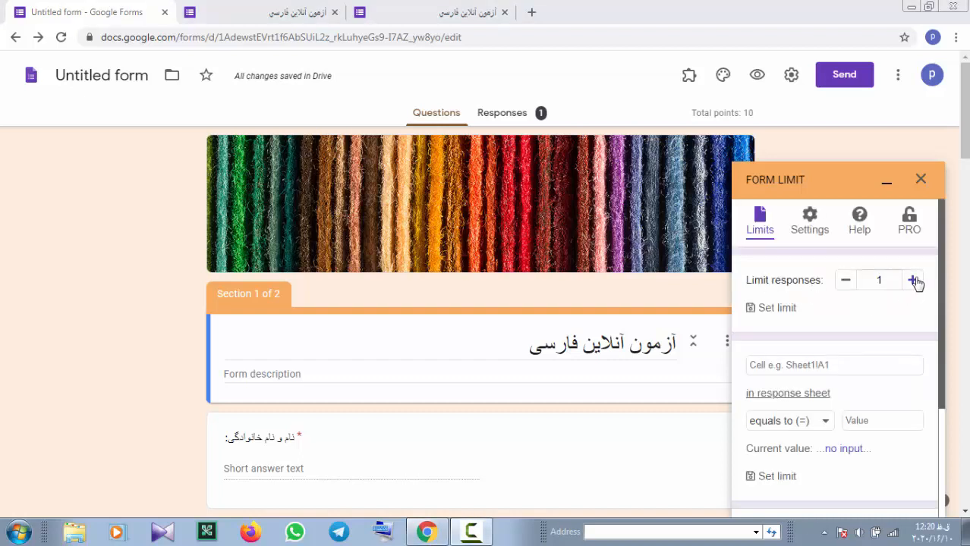
double_click(879, 279)
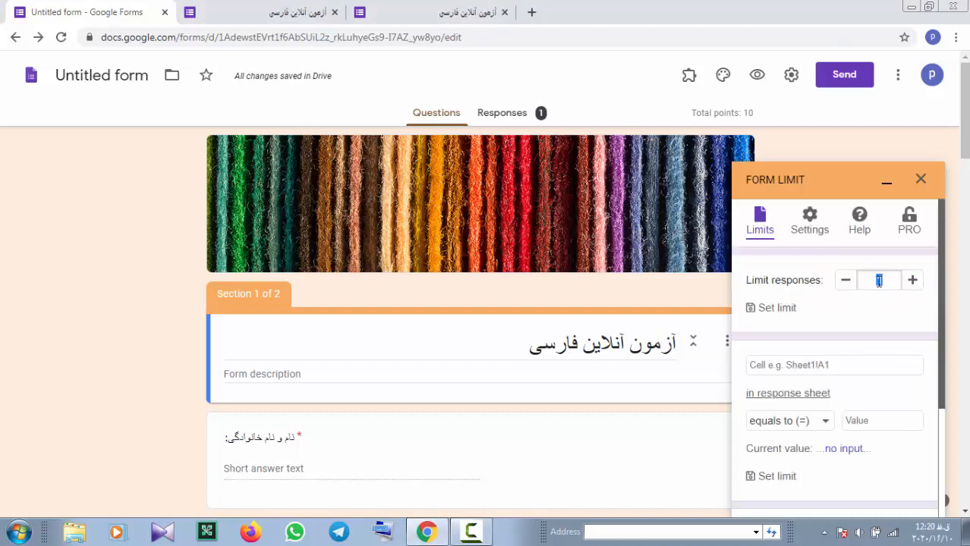
text(40)
Set the Form Limit activation time to 10/16/2020 11:00 PM
scroll(842, 368, down, 3)
scroll(842, 369, down, 2)
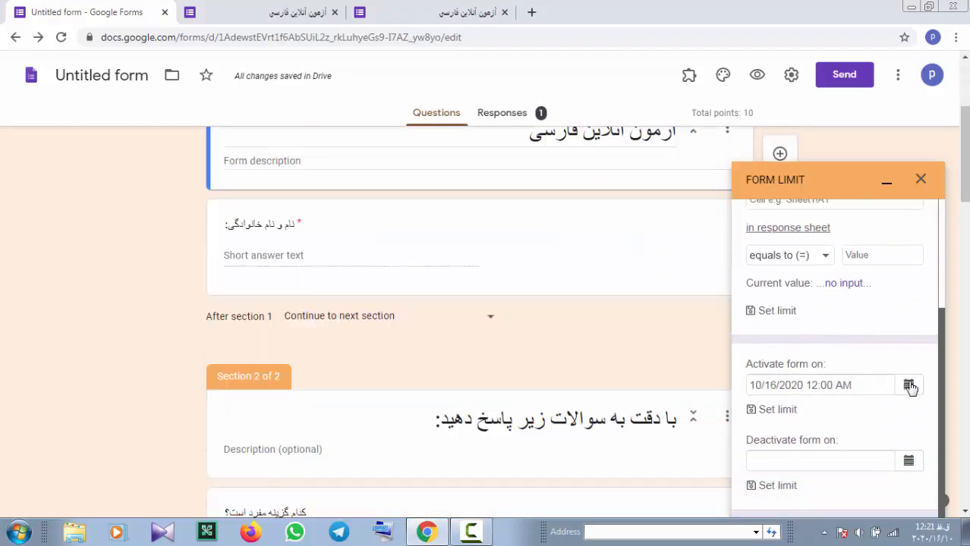
click(908, 385)
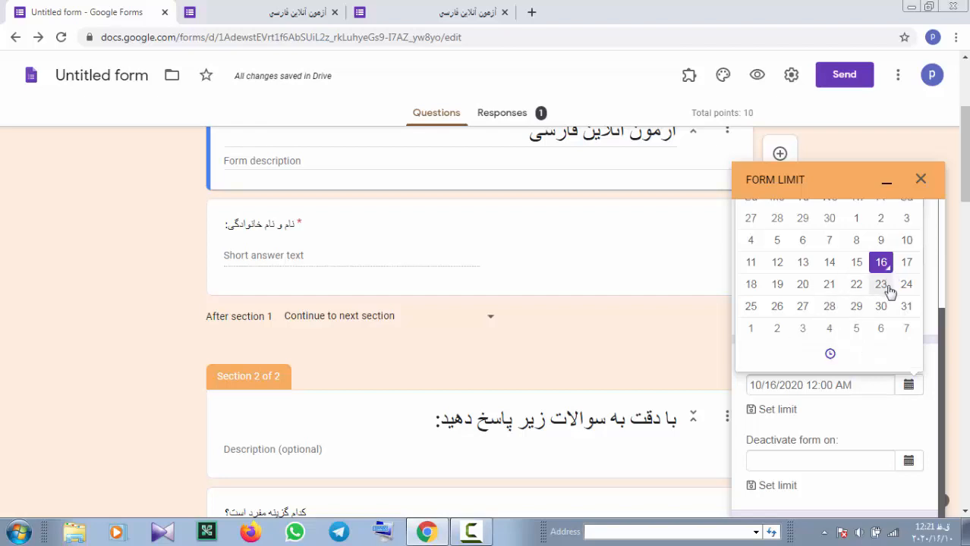
click(907, 263)
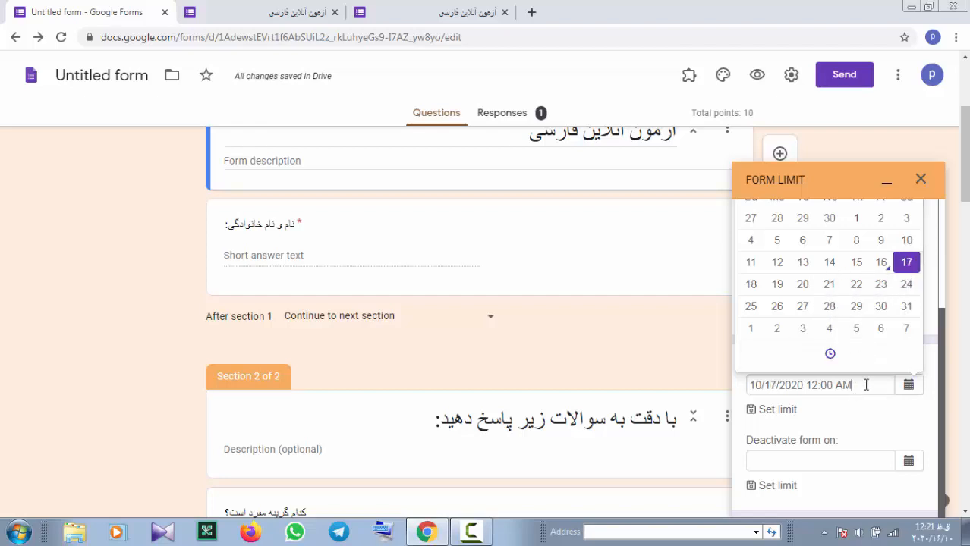
click(829, 354)
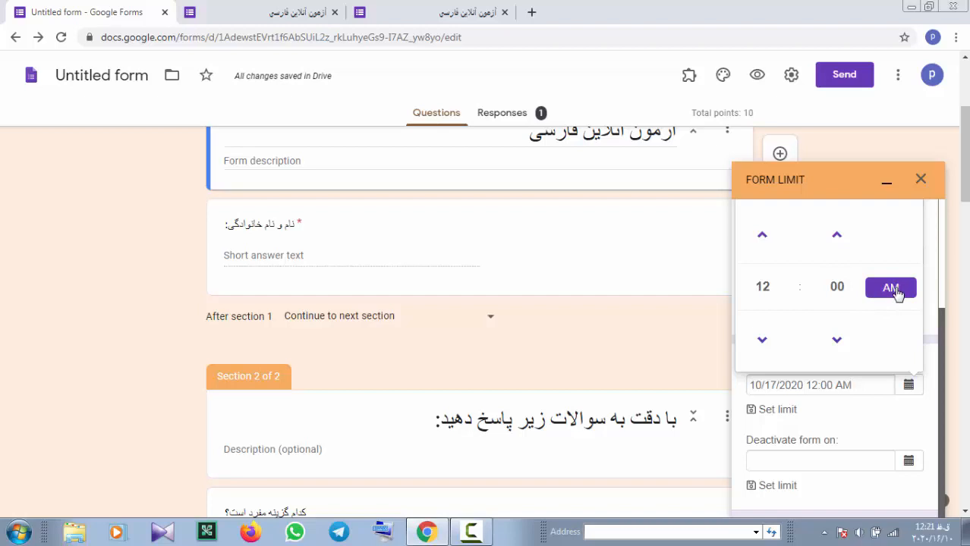
click(763, 342)
click(765, 289)
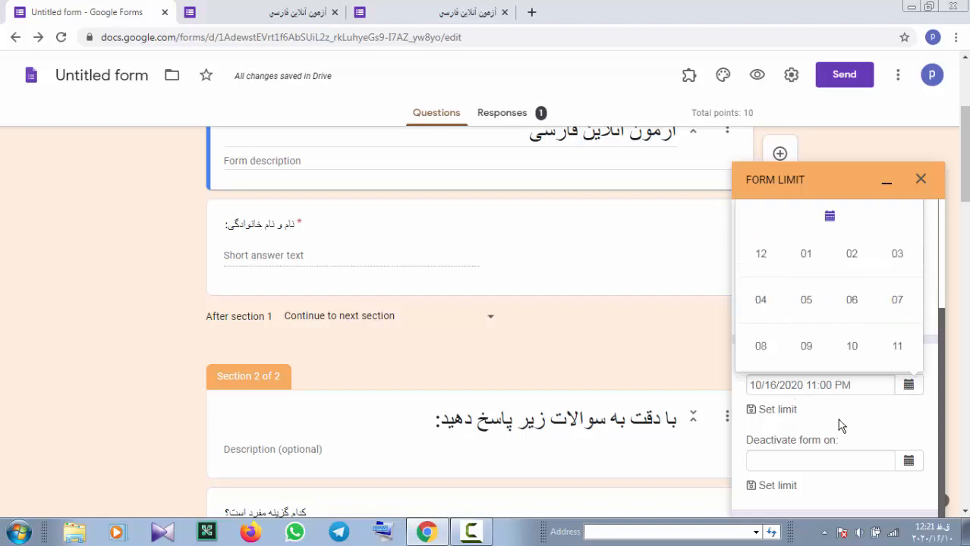
click(909, 464)
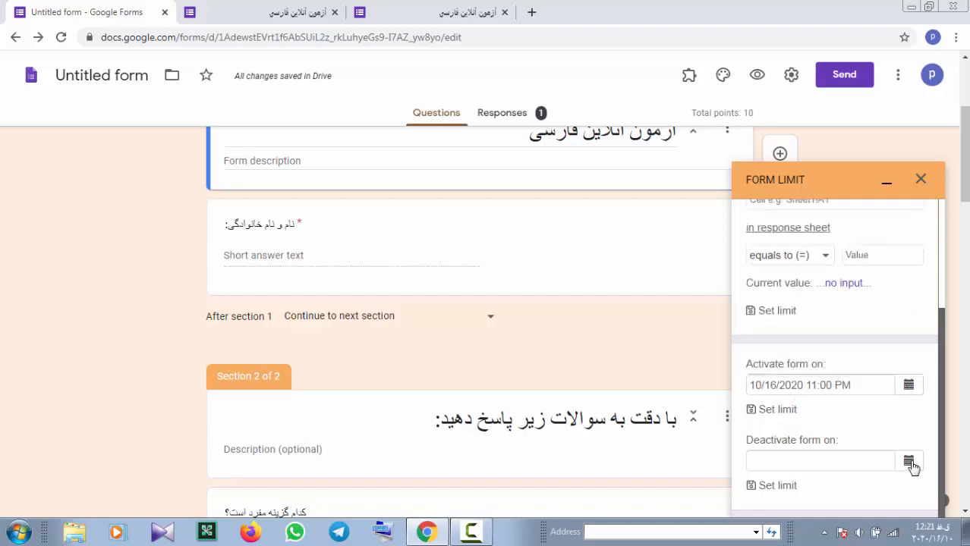
Pick 10/16/2020 as the deactivation date and set its hour to 11 PM
click(909, 465)
click(907, 340)
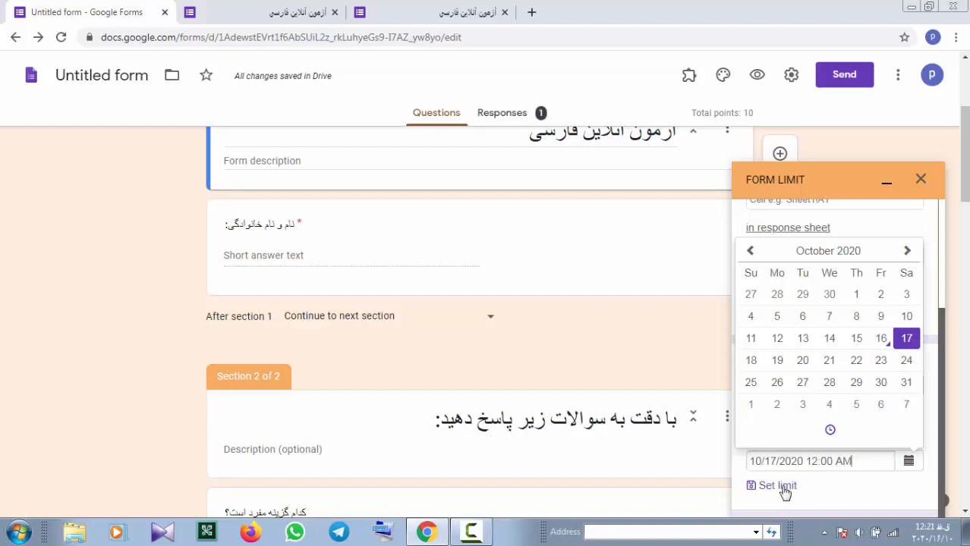
click(831, 431)
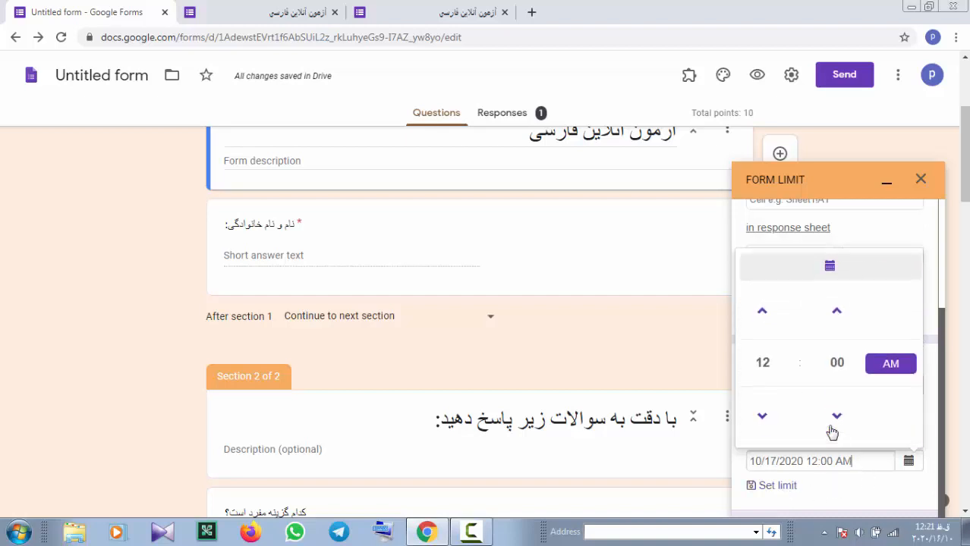
click(763, 418)
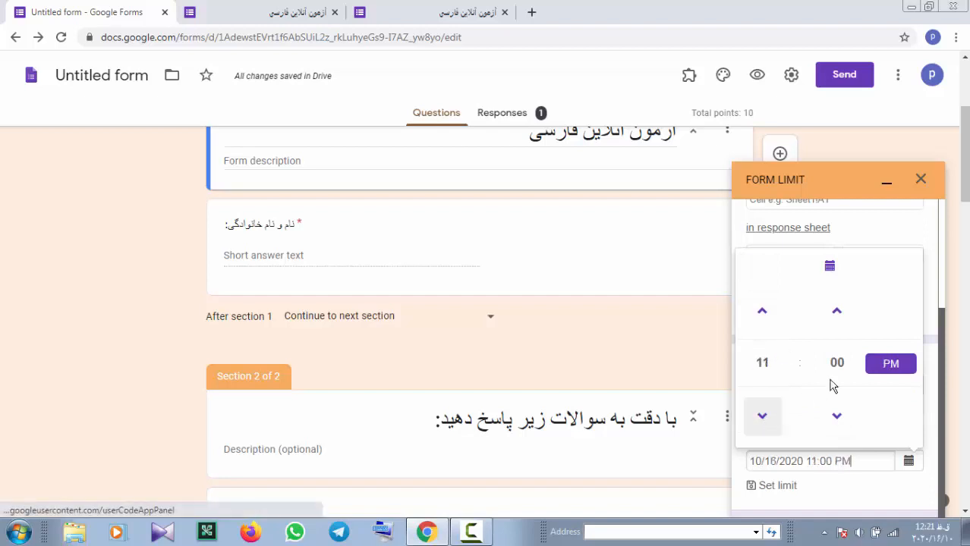
Raise the deactivation minutes to 30, making the close time 11:30 PM
click(841, 317)
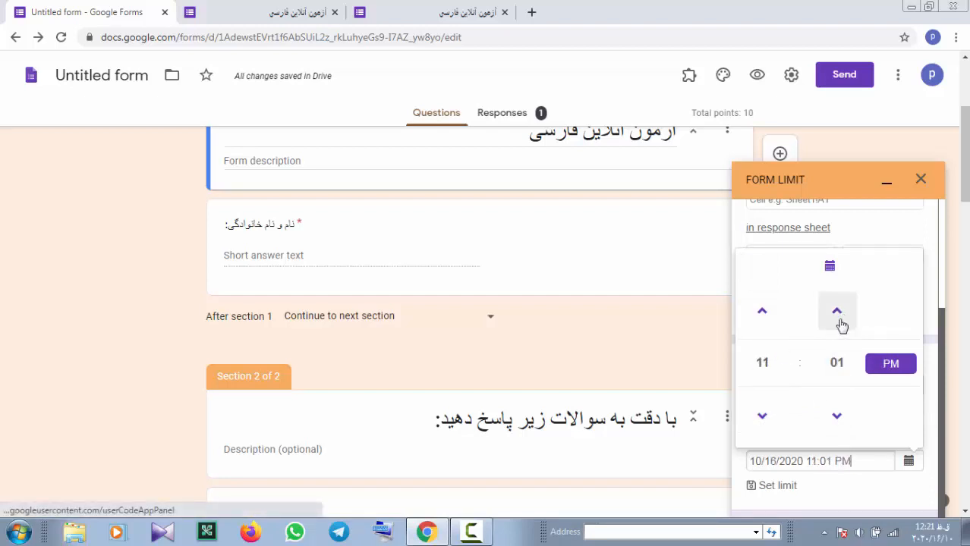
click(841, 317)
click(841, 318)
click(840, 317)
click(840, 317)
click(840, 317)
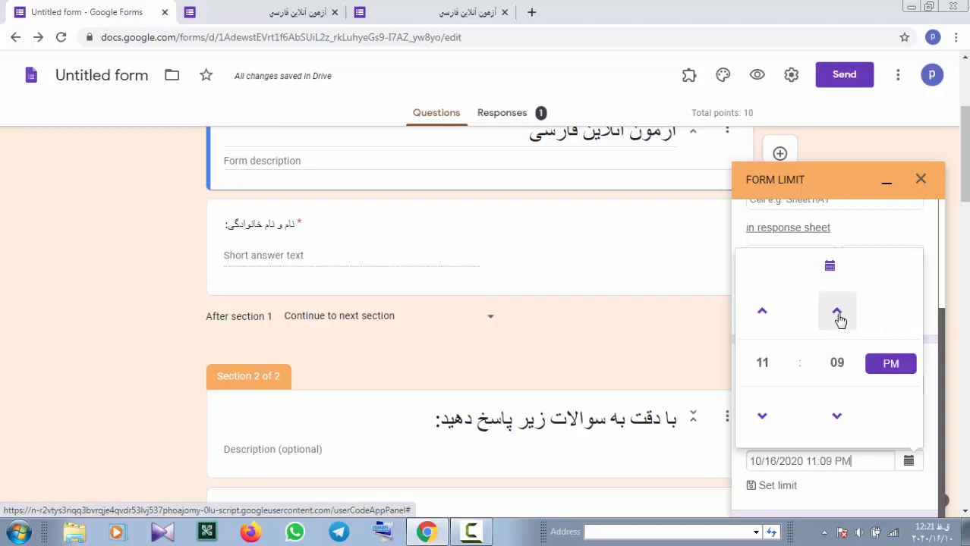
click(838, 315)
click(838, 316)
click(839, 315)
click(838, 315)
click(837, 313)
click(837, 313)
click(837, 312)
click(837, 313)
click(837, 313)
click(837, 312)
click(836, 312)
click(837, 313)
click(837, 313)
click(837, 314)
click(838, 314)
click(837, 314)
click(838, 314)
click(838, 314)
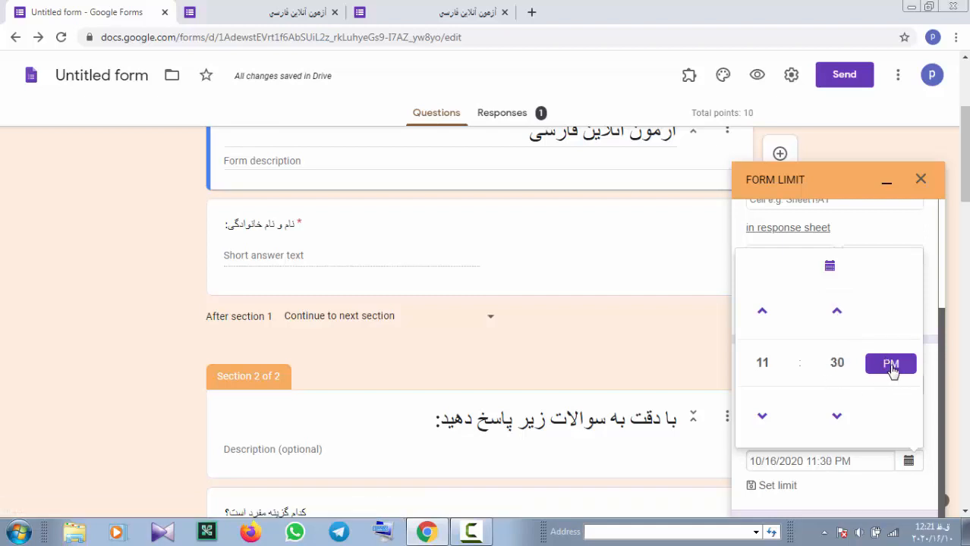
click(849, 315)
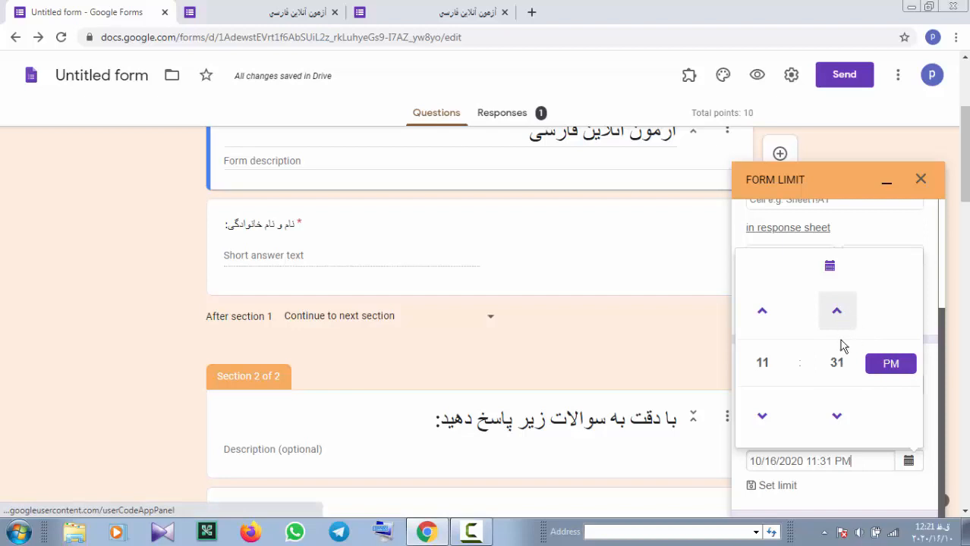
click(836, 420)
click(870, 484)
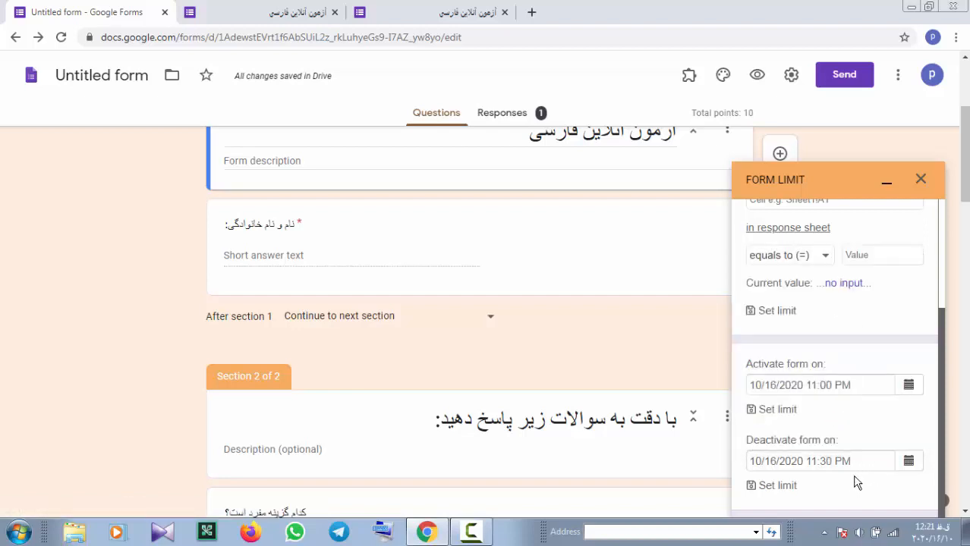